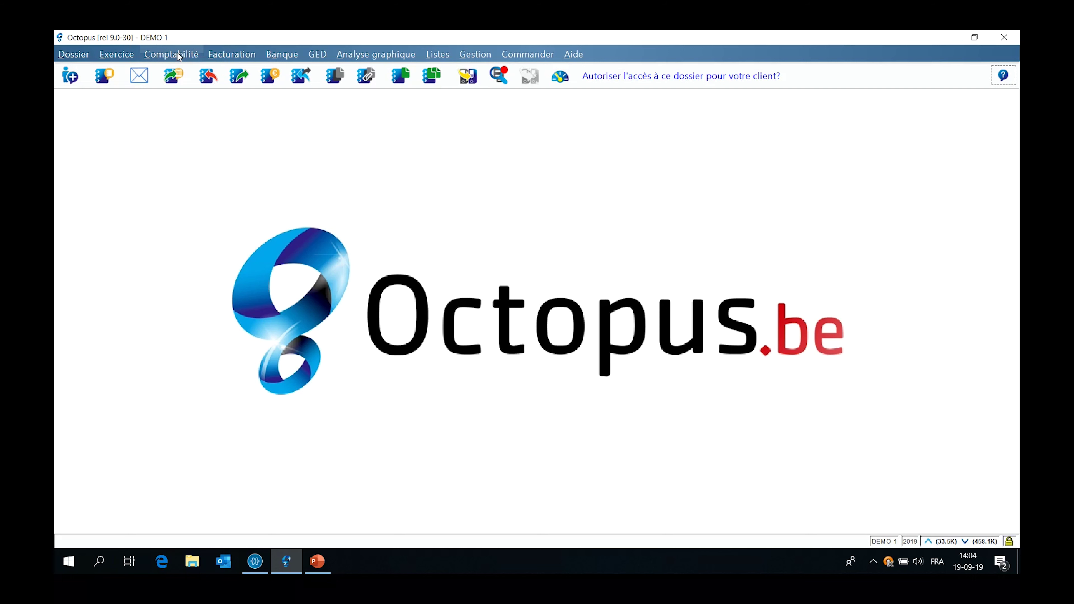
Step: Open the purchase journal and set the entry's period to 201909
left_click(178, 56)
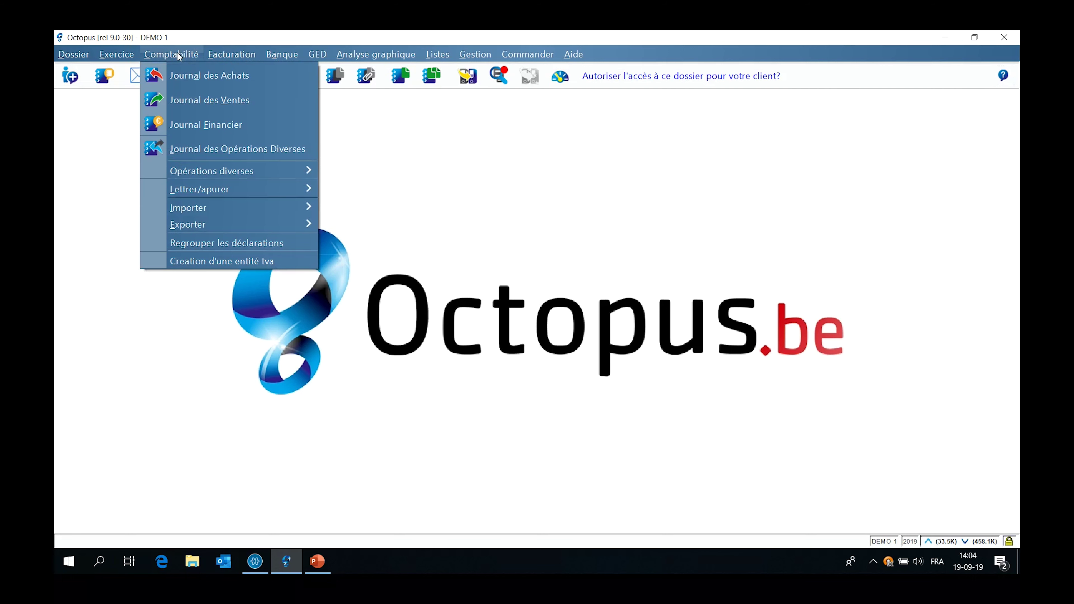
left_click(192, 77)
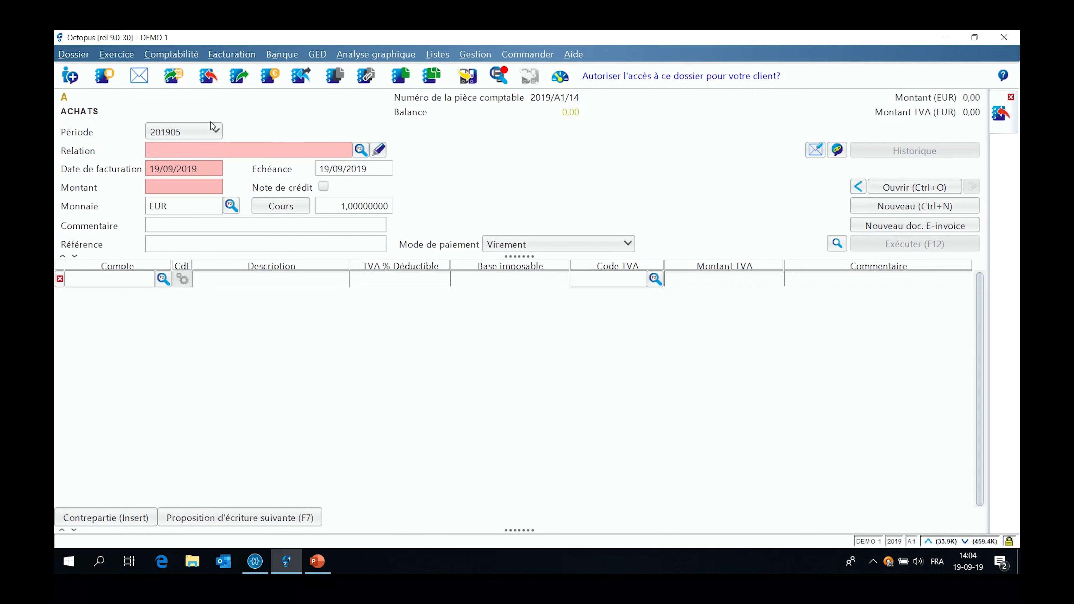
left_click(216, 132)
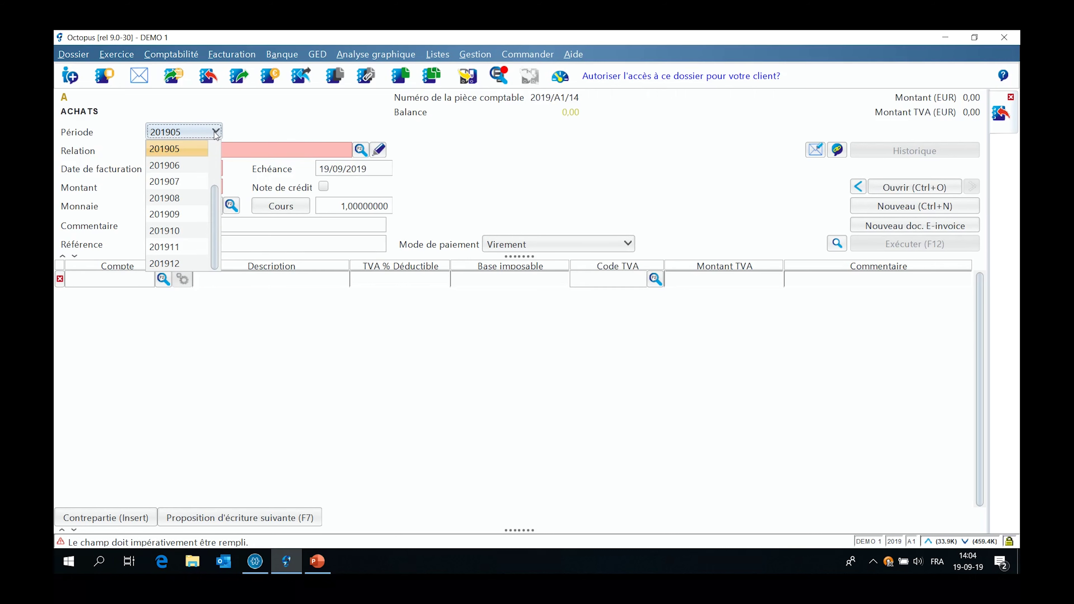
left_click(188, 216)
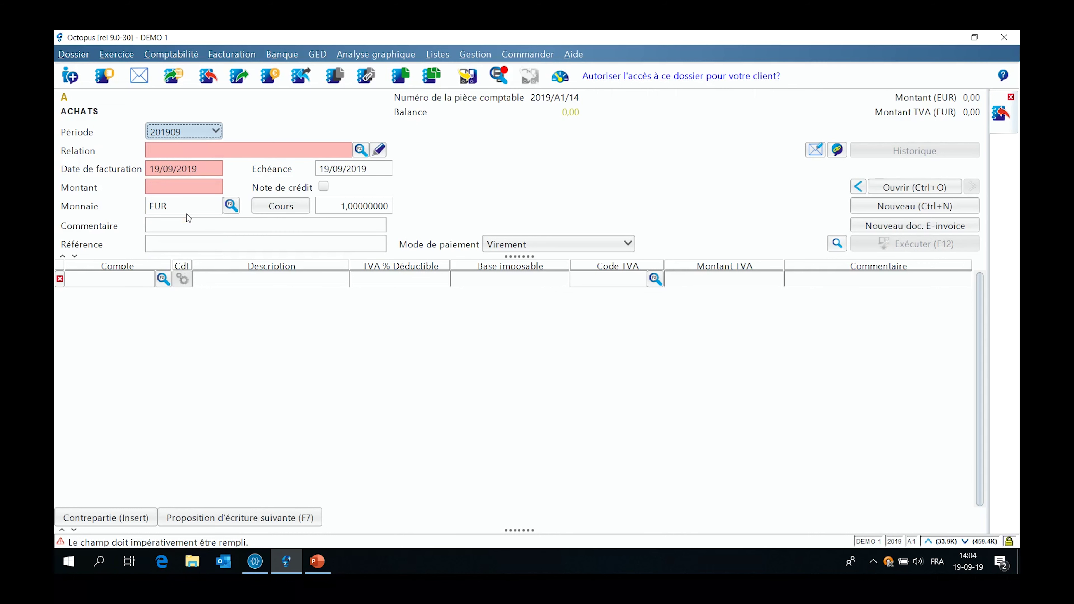
Step: Look up CITROEN NAMUR SA as the purchase entry's supplier and set the invoice amount to 350
left_click(171, 147)
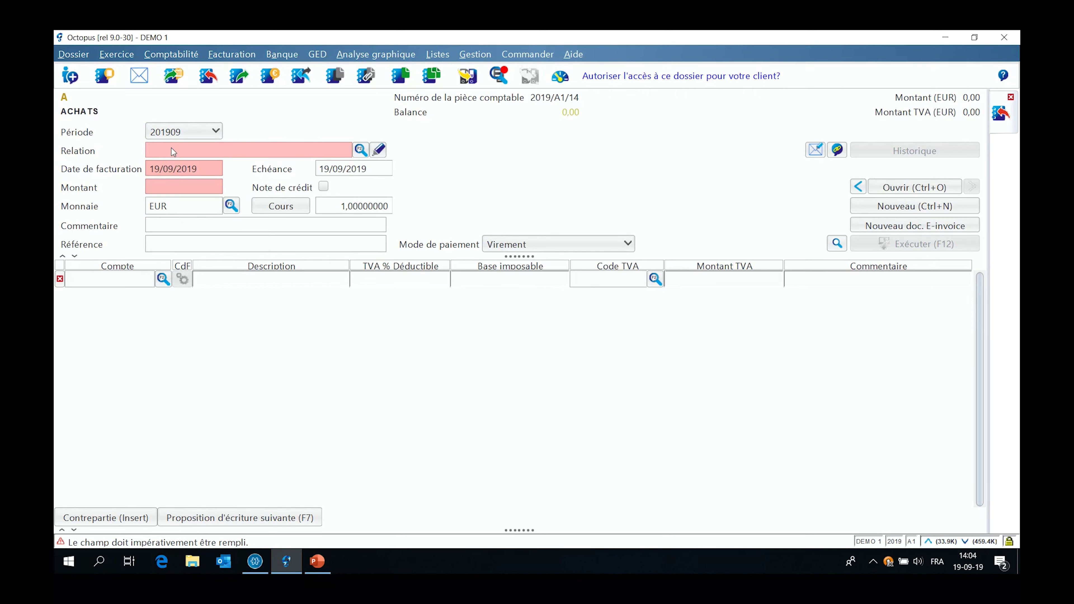
left_click(171, 151)
type("citr")
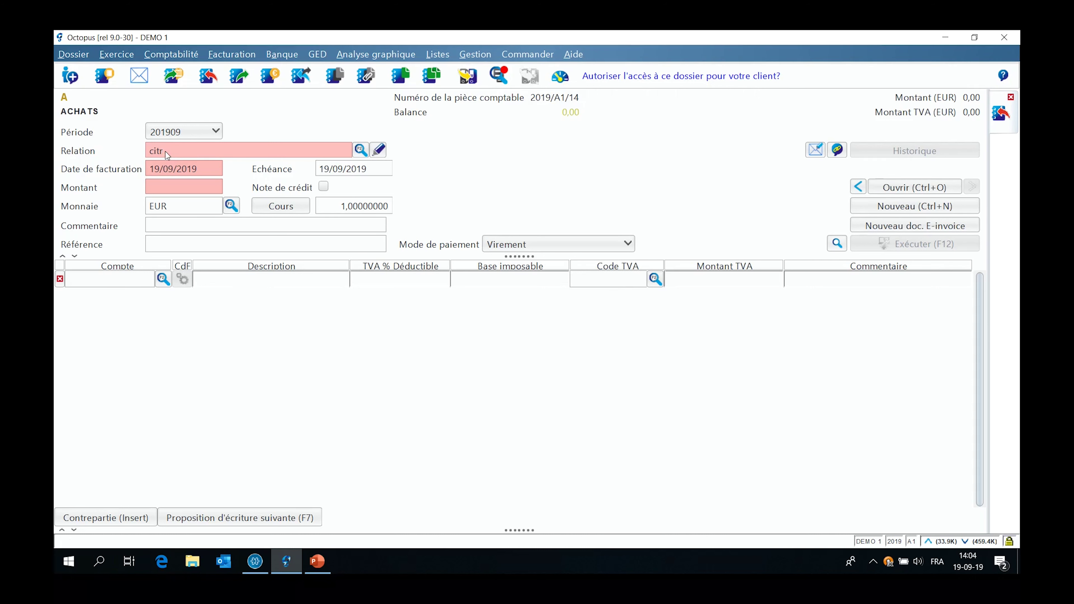
left_click(359, 151)
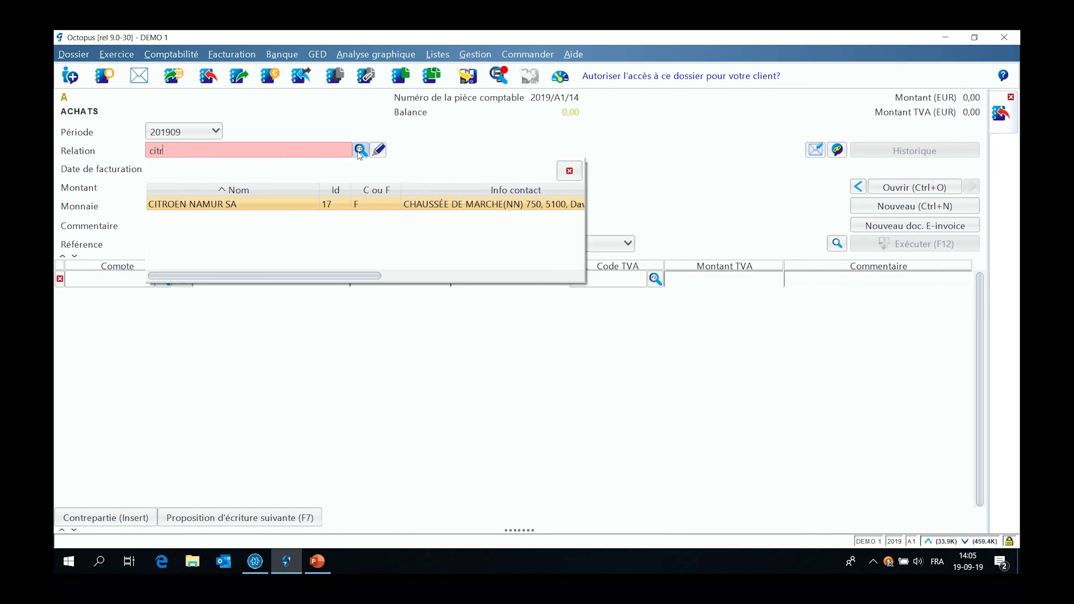
double_click(296, 208)
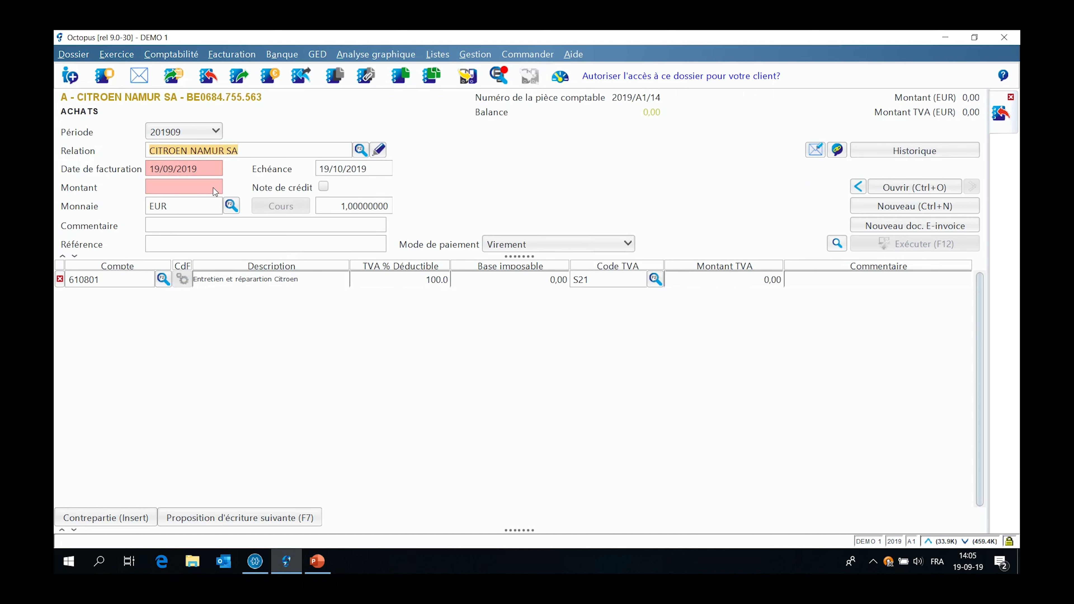
left_click(216, 191)
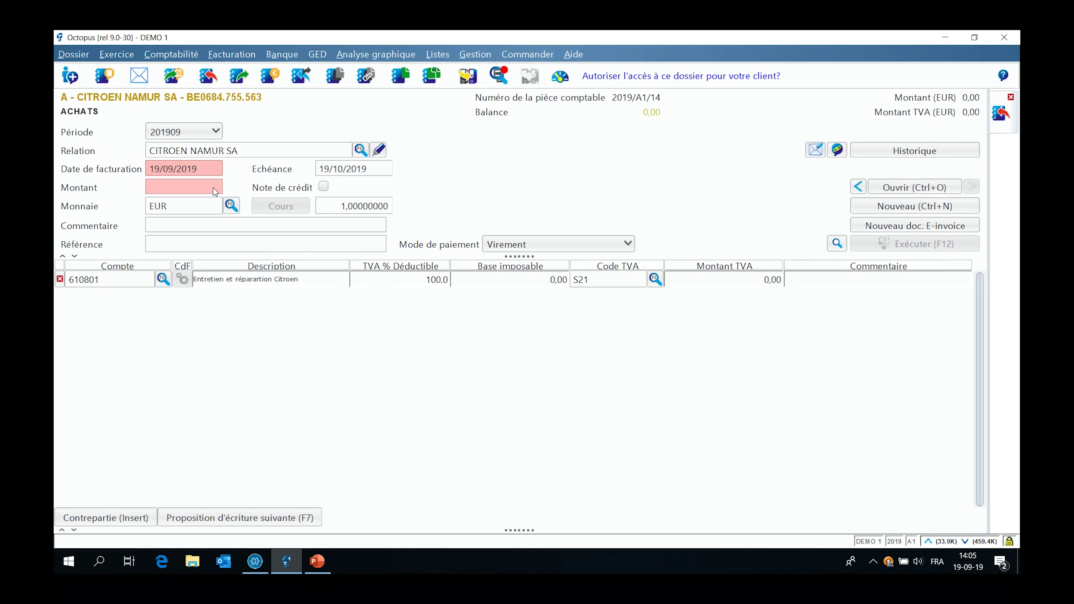
type("350")
key("Return")
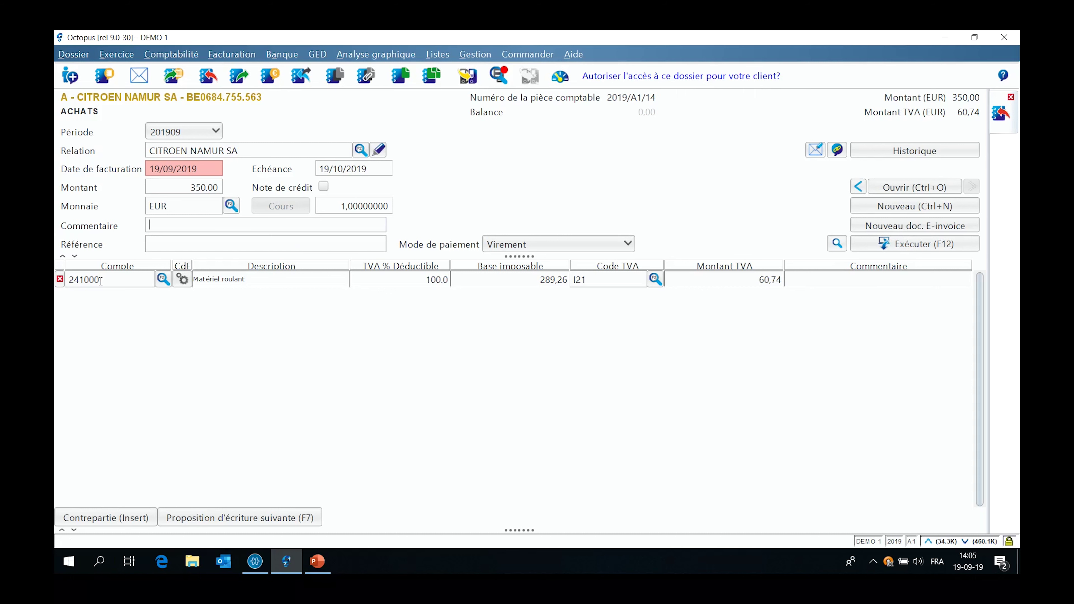
Step: Try accounts 610800 and 610900 on the purchase entry line
double_click(102, 279)
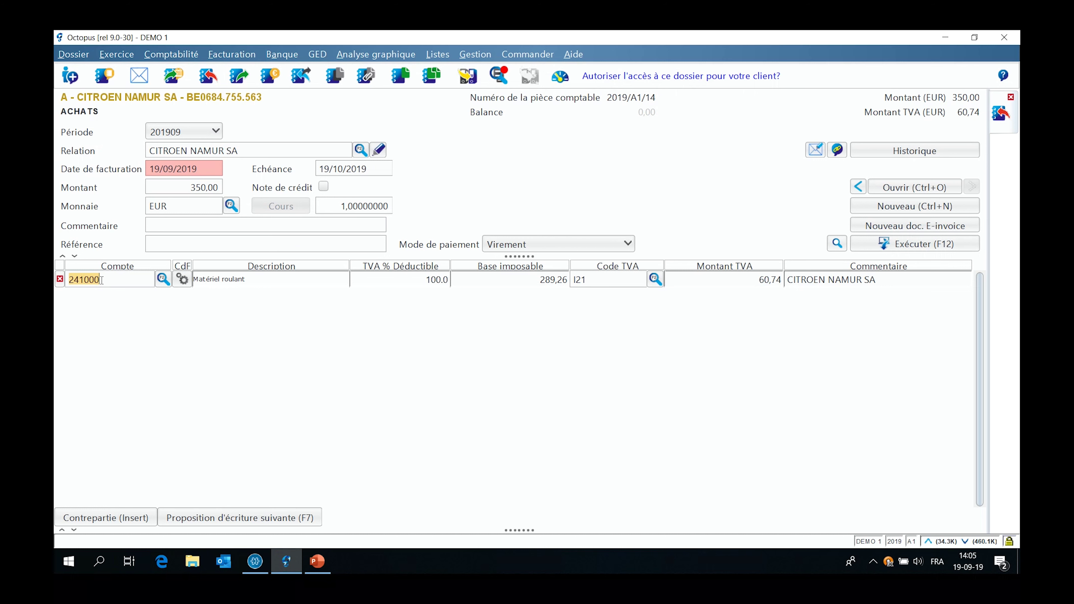
type("610800")
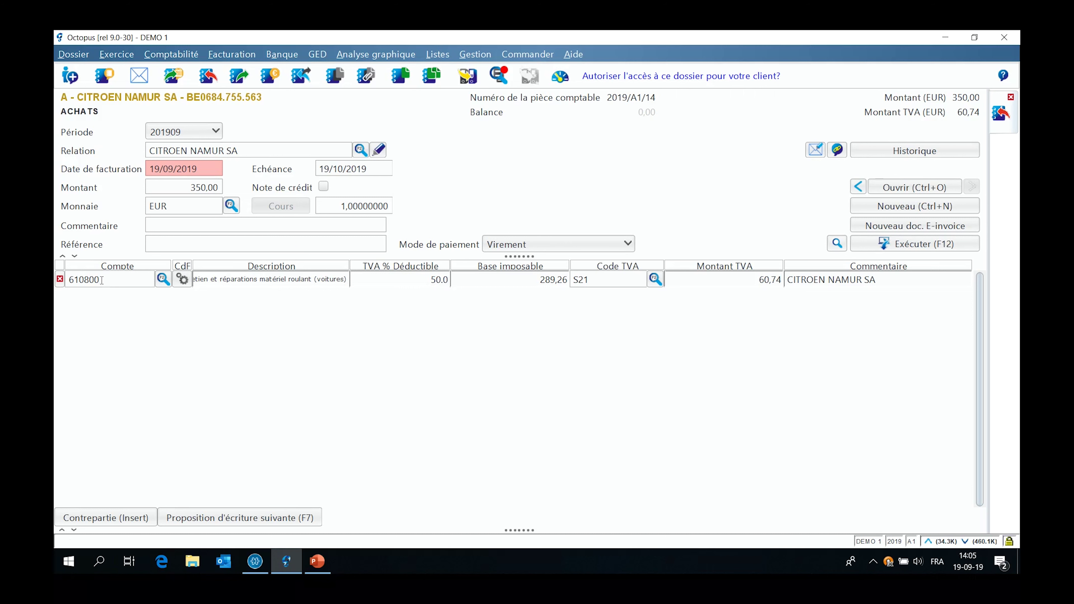
key("BackSpace")
key("BackSpace")
key("BackSpace")
type("900")
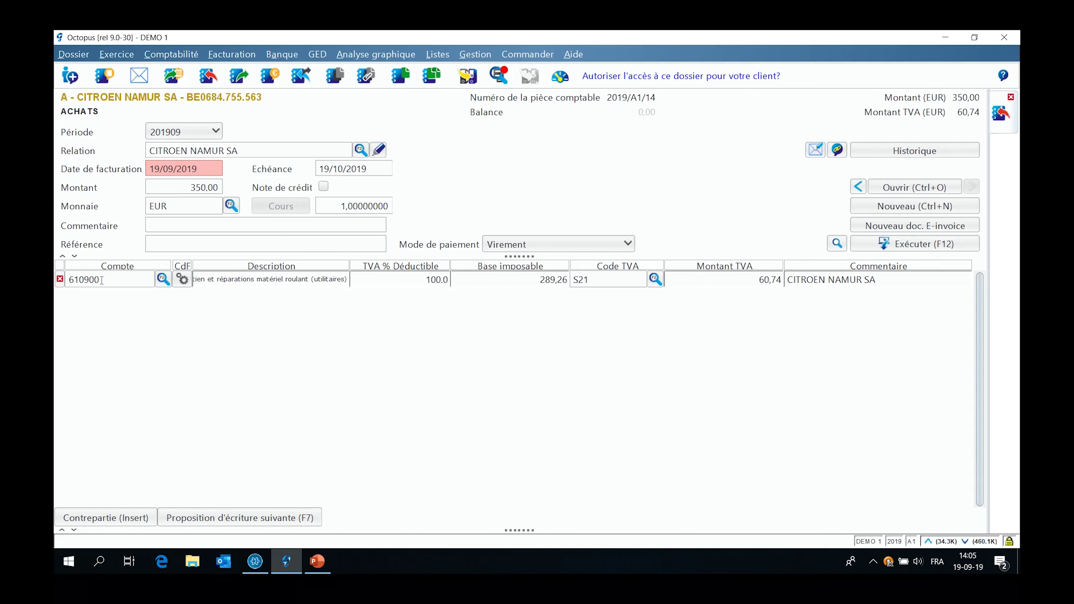
Step: Apply the posting proposal for account 610801 (Entretien et réparartion Citroen) to the line and execute the entry
key("F7")
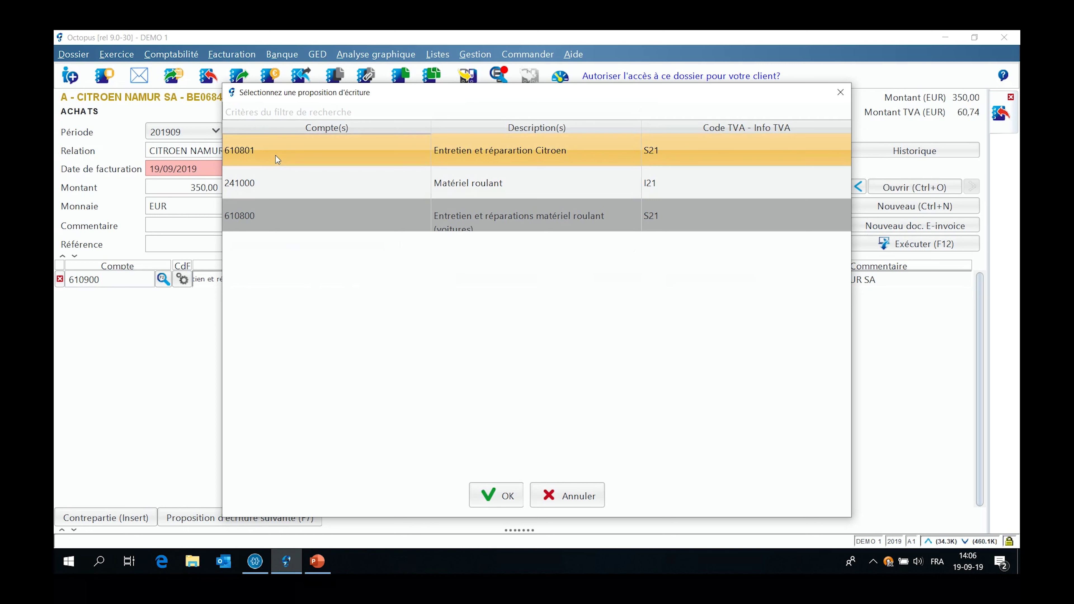
left_click(496, 495)
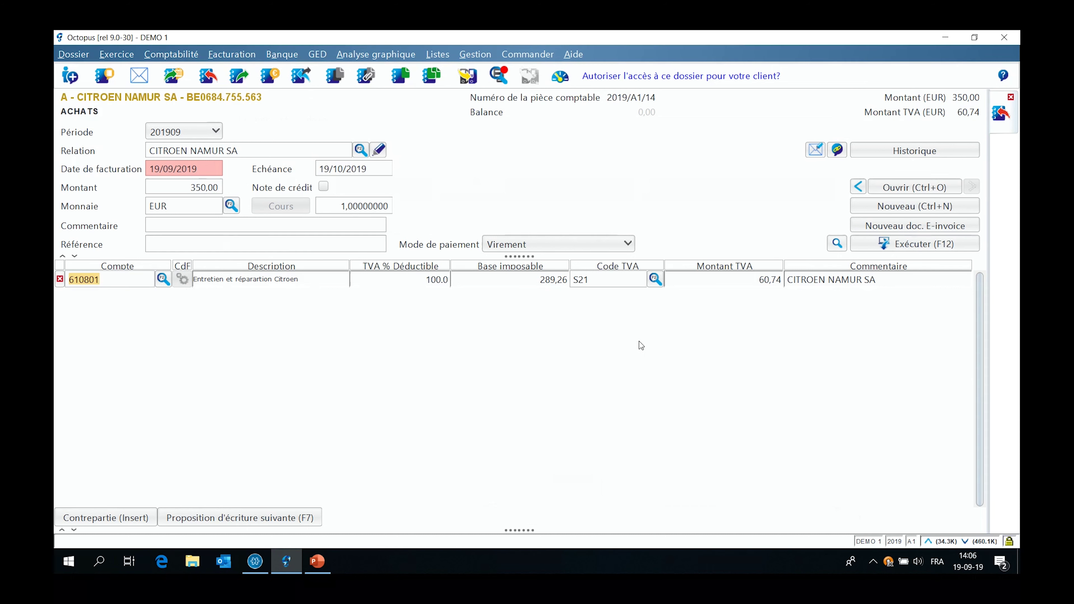
left_click(910, 248)
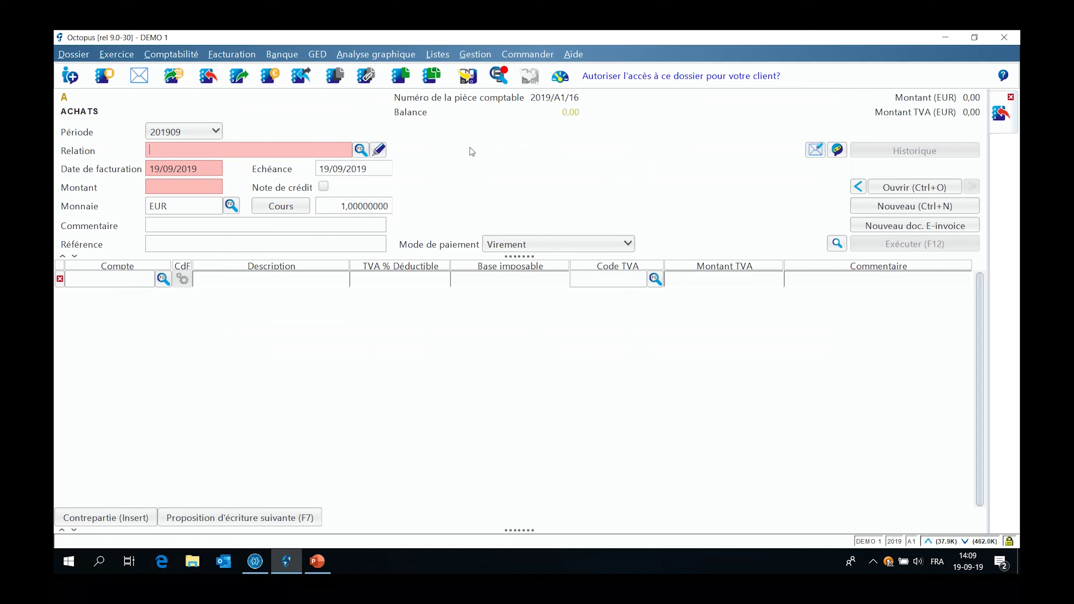
Step: Fill in a second purchase entry for the supplier CITROEN NAMUR SA with an invoice amount of 350
left_click(280, 152)
type("citro")
left_click(360, 150)
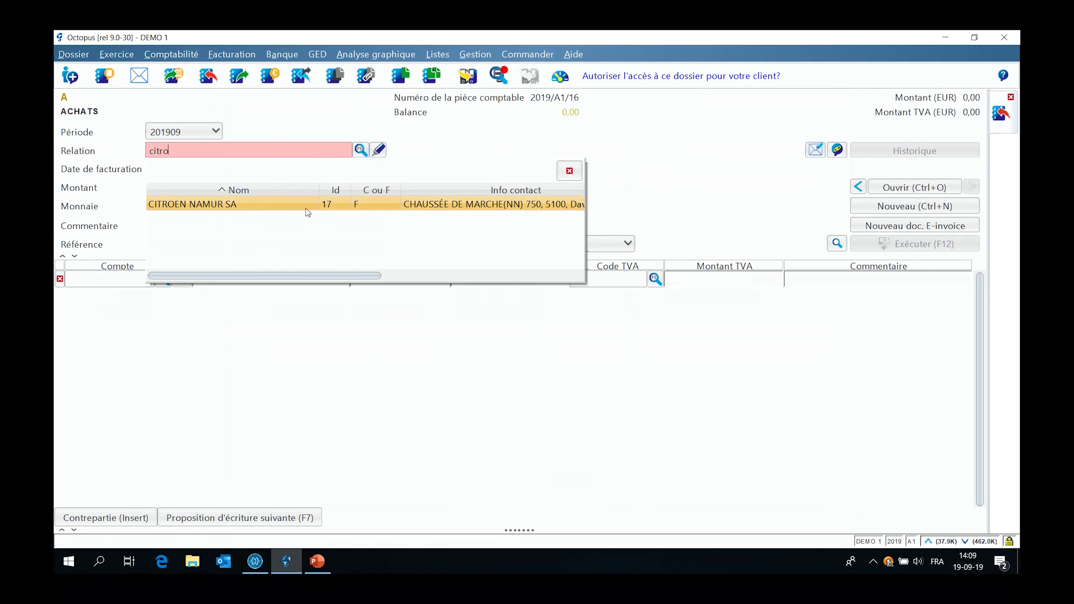
double_click(307, 205)
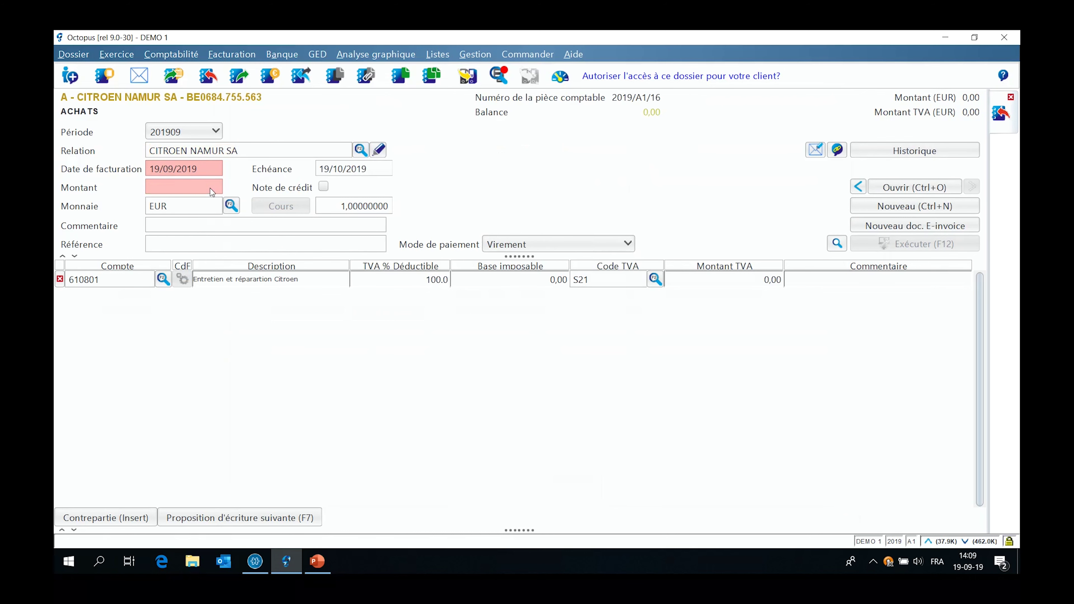
type("350")
key("Return")
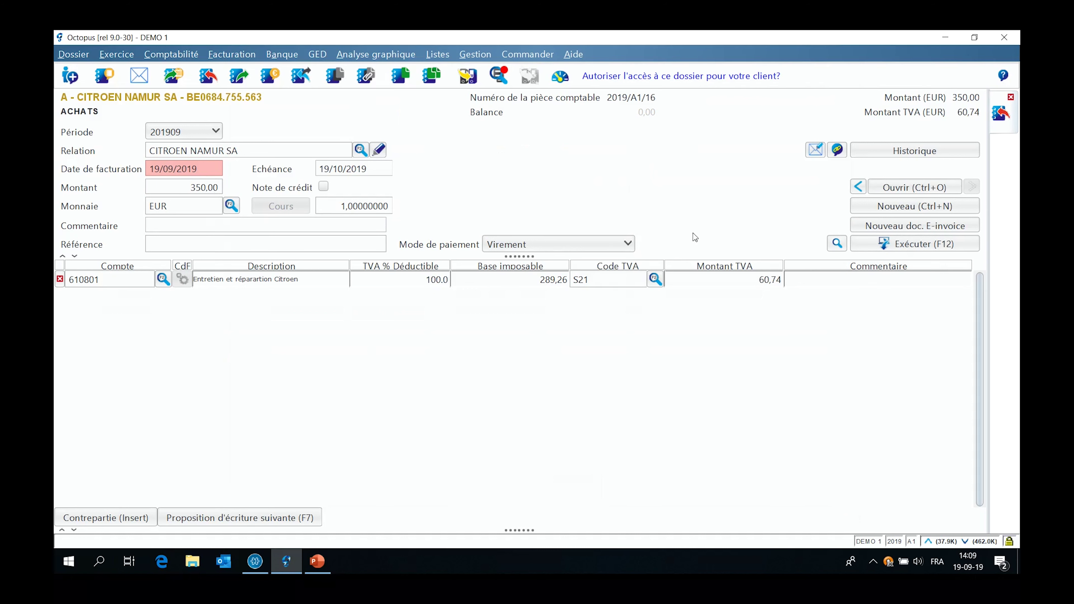
Step: Execute the entry, choose to modify it from the duplicate entry check, and set its amount to 450
left_click(904, 247)
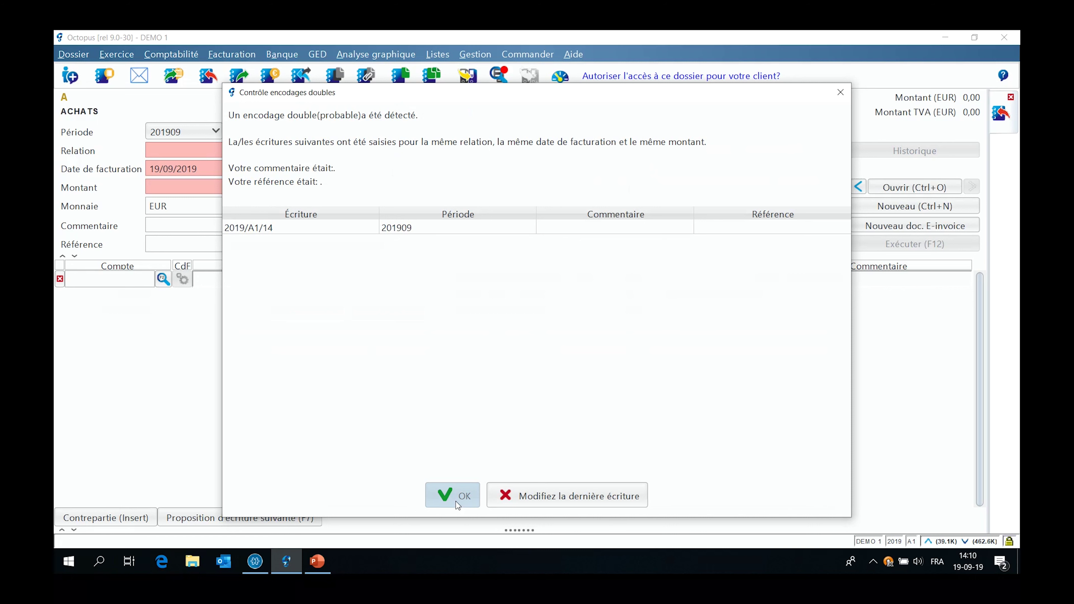
left_click(553, 499)
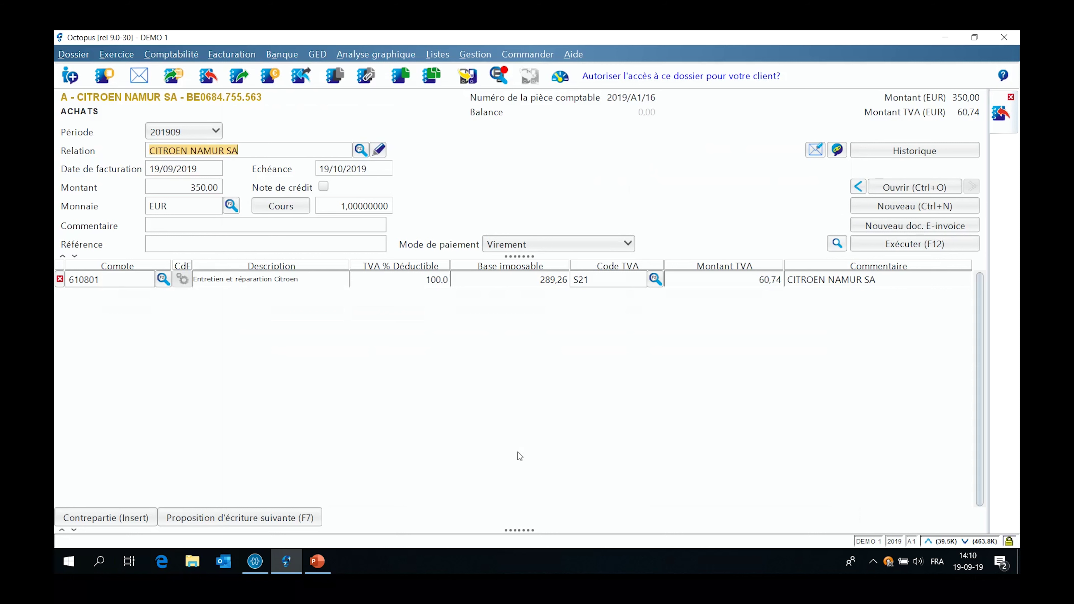
left_click(192, 191)
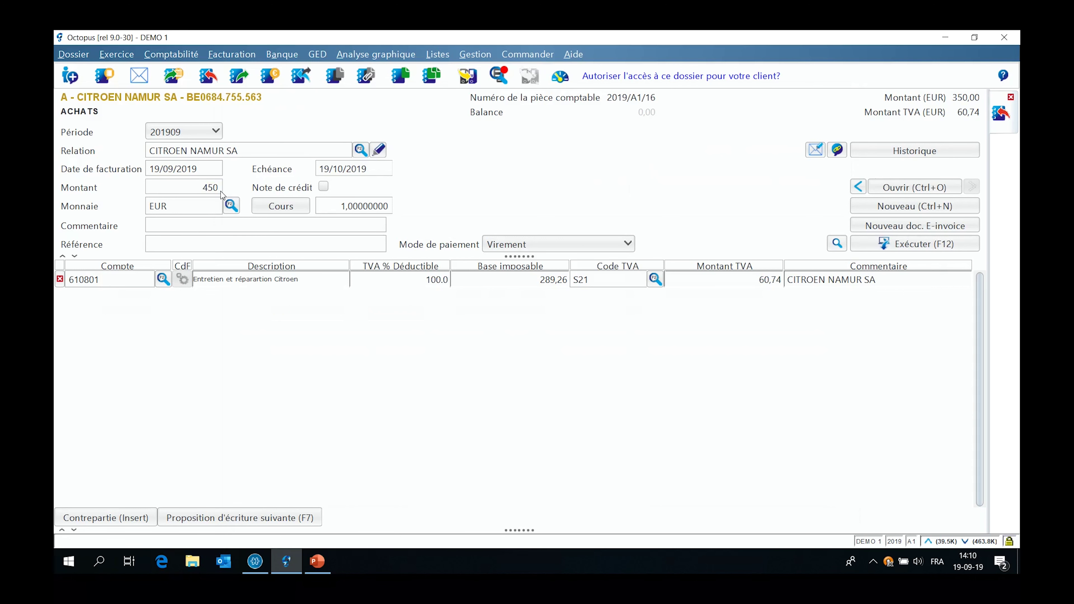
key("Tab")
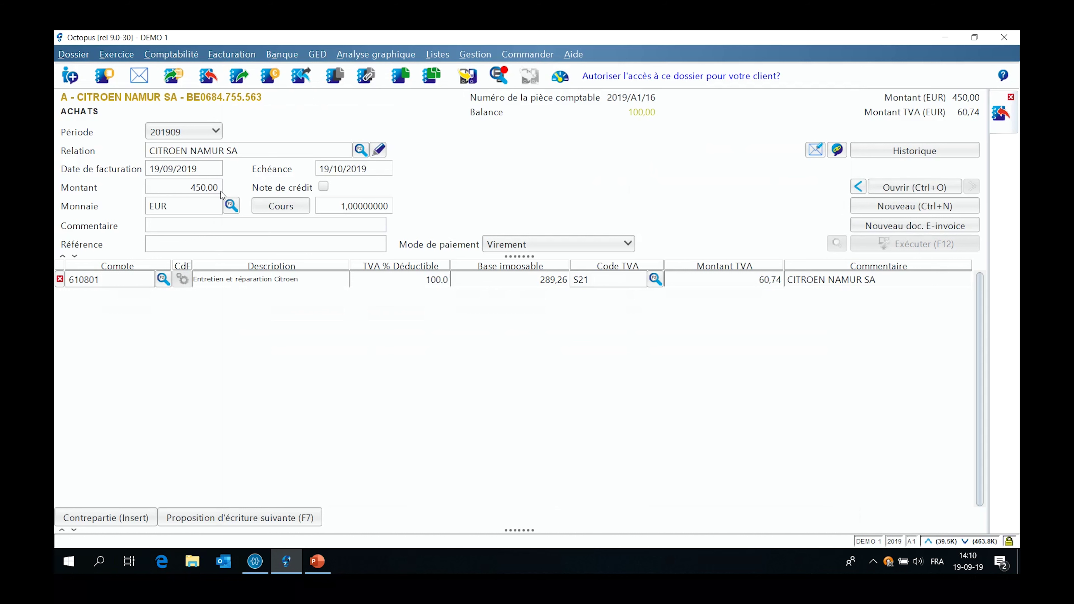
Step: Recalculate the taxable base and VAT on the account 610801 line to match the entry's new amount
left_click(926, 246)
double_click(71, 279)
left_click(544, 290)
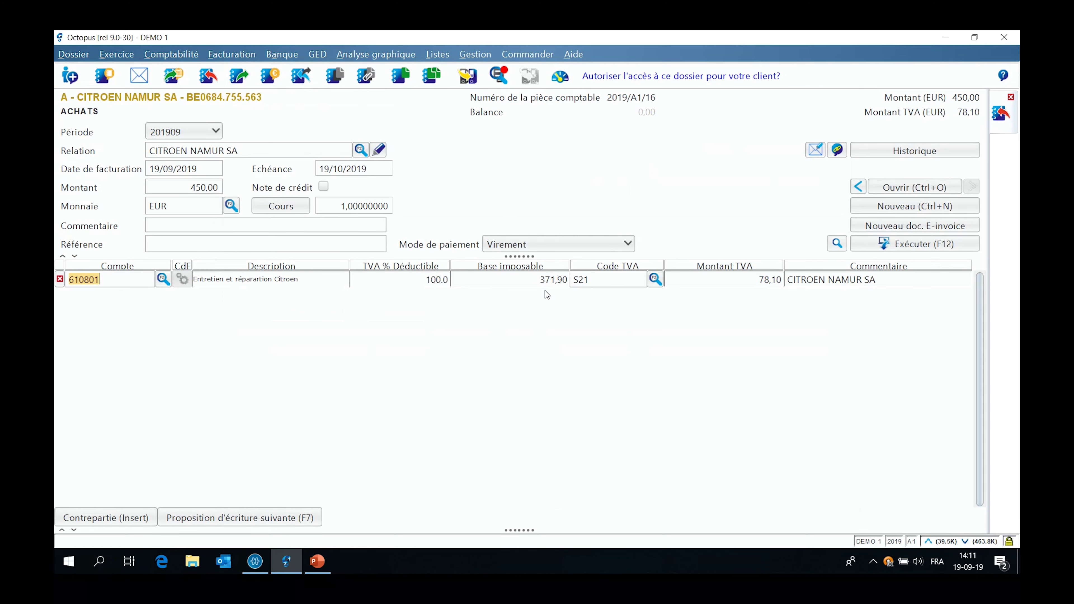
left_click(545, 290)
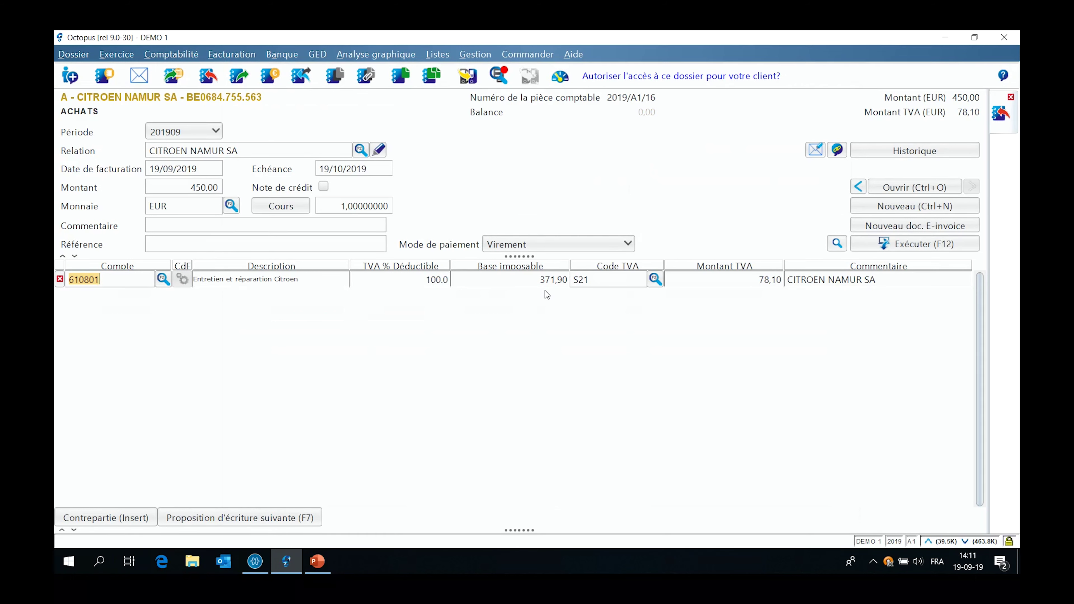
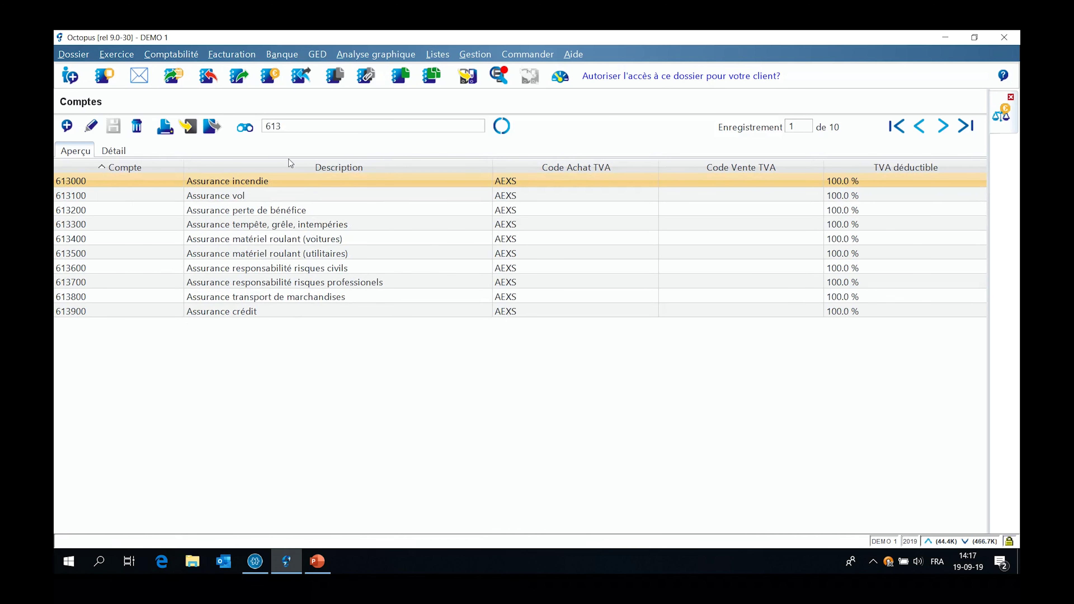
Step: Open account 613000 (Assurance incendie) in the accounts list for editing
left_click(273, 186)
left_click(274, 185)
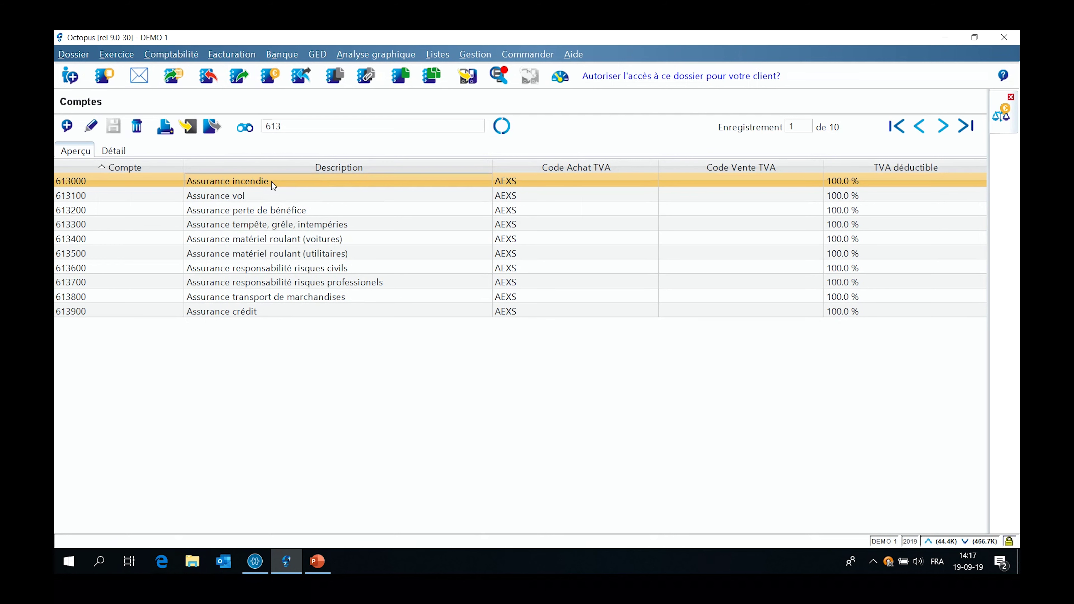
double_click(273, 186)
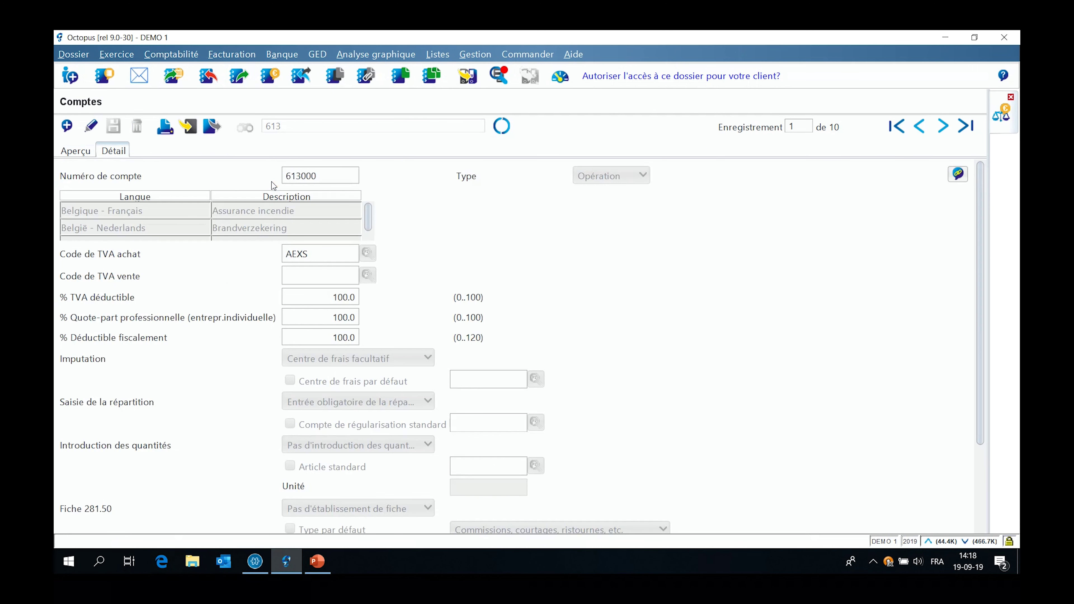
left_click(91, 126)
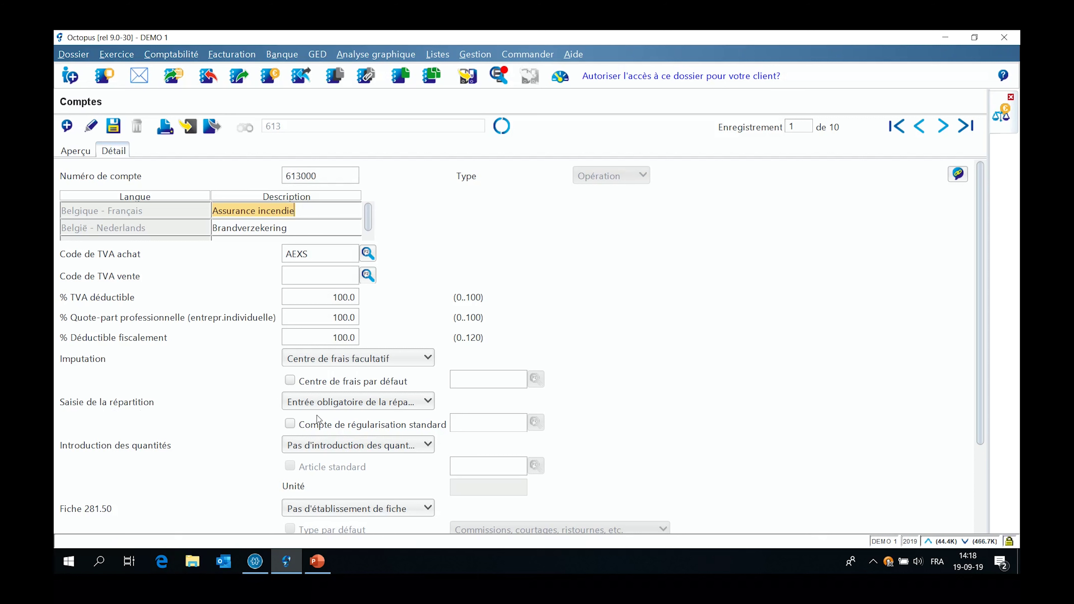
Step: Choose mandatory entry of the cost distribution (Entrée obligatoire de la répartition) for the account and enable its standard regularisation account option
left_click(428, 402)
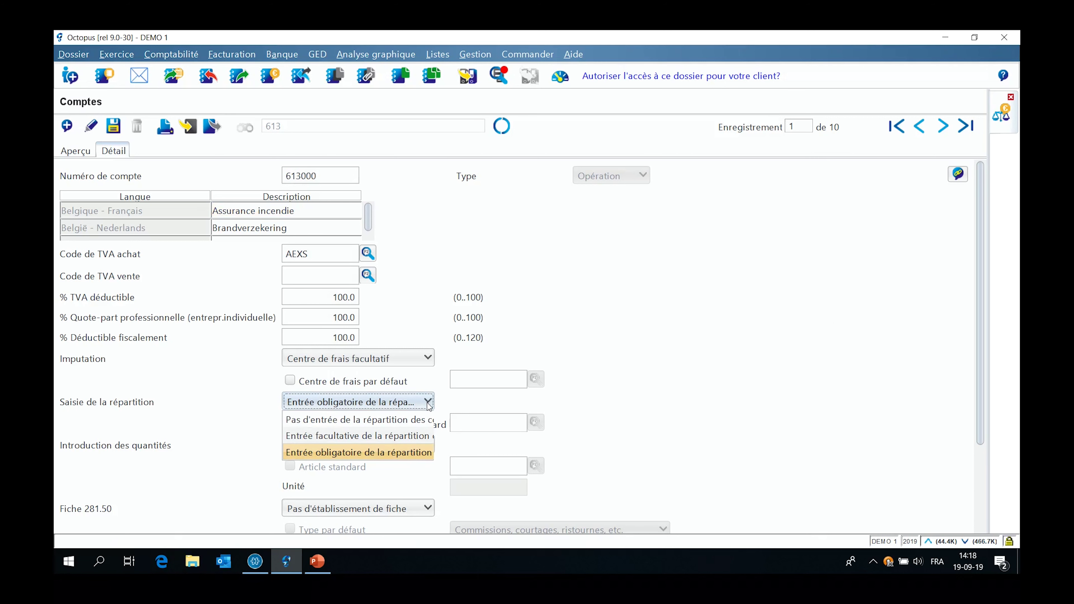
left_click(408, 452)
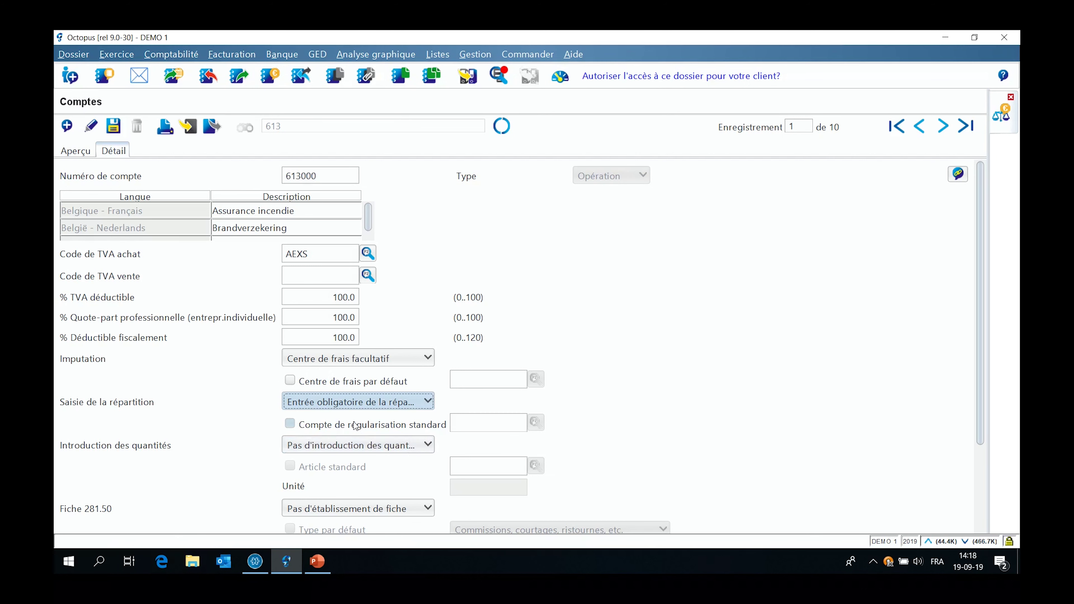
left_click(290, 424)
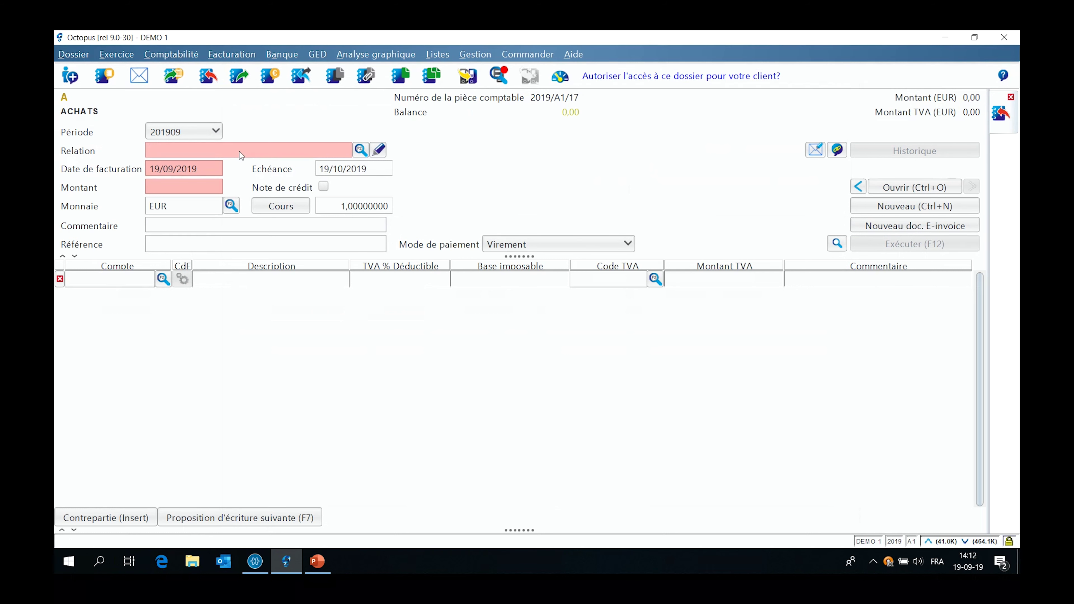
Step: Look up ETHIAS SA as the new purchase entry's supplier and set the invoice amount to 750
type("ethias")
left_click(361, 150)
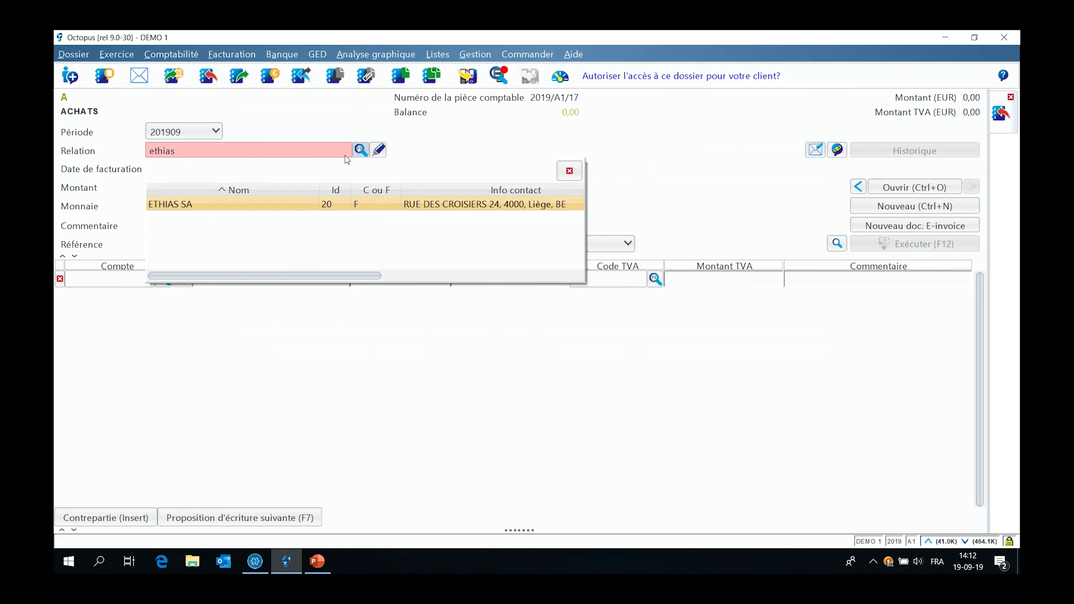
double_click(303, 202)
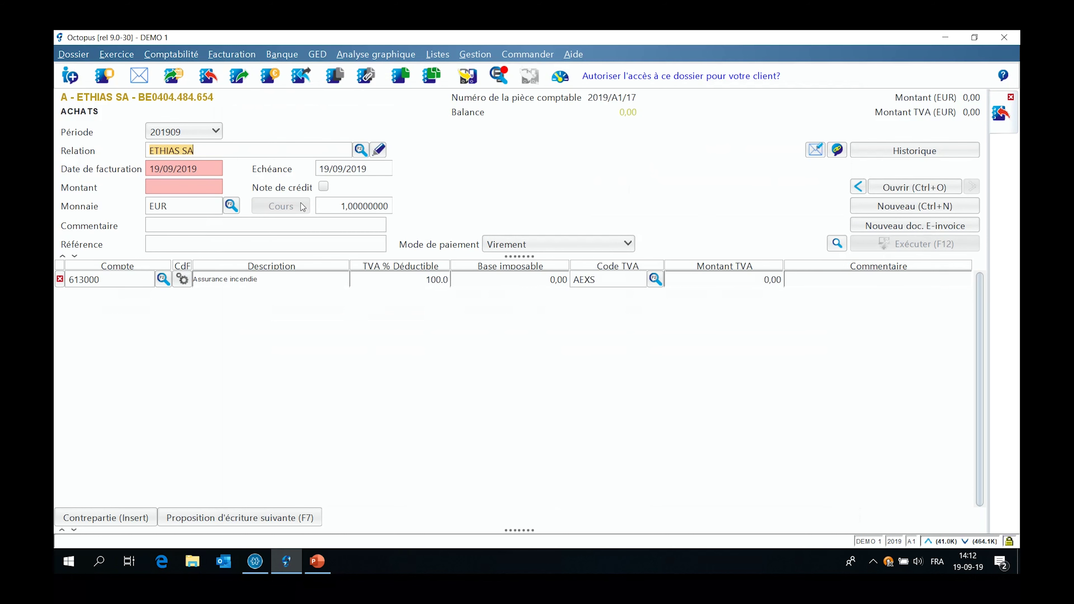
left_click(215, 189)
type("750")
key("Tab")
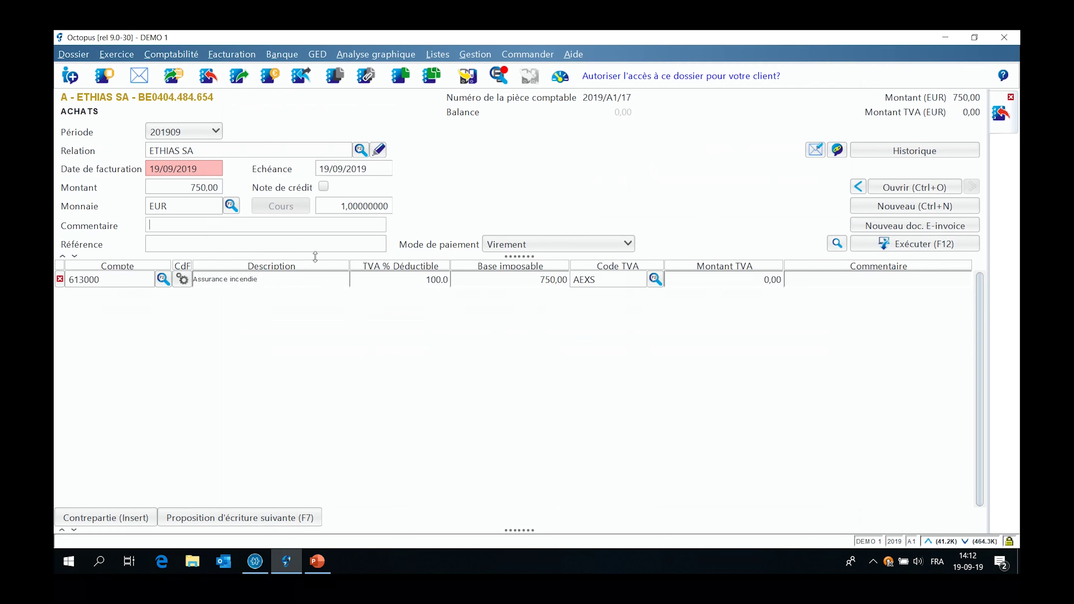
Step: Execute the ETHIAS SA purchase entry, activate its cost distribution and set the Date de finalisation to 18/09/2020
left_click(907, 245)
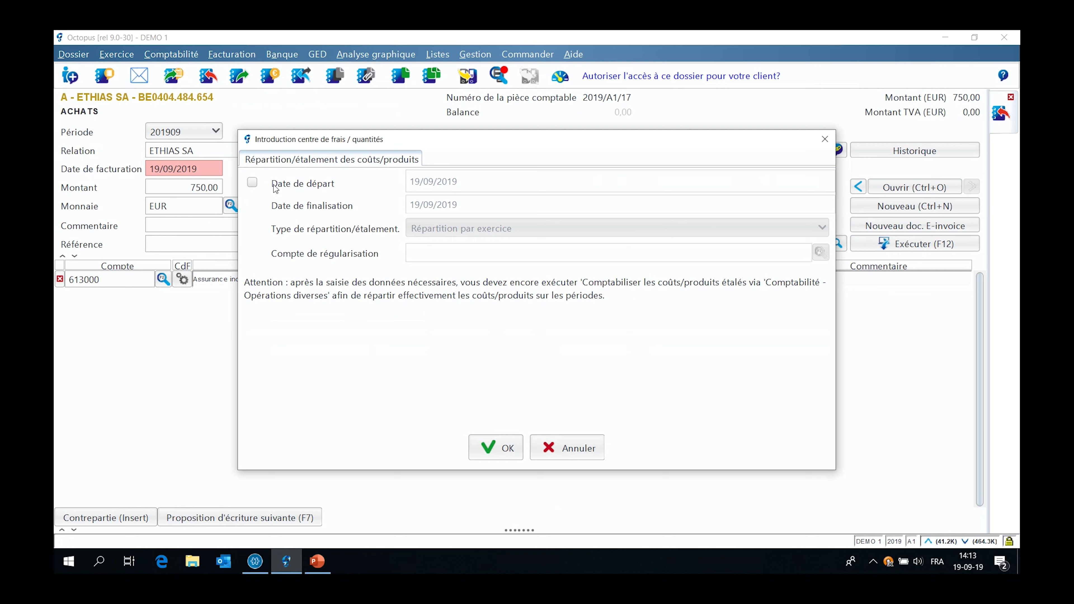
left_click(253, 183)
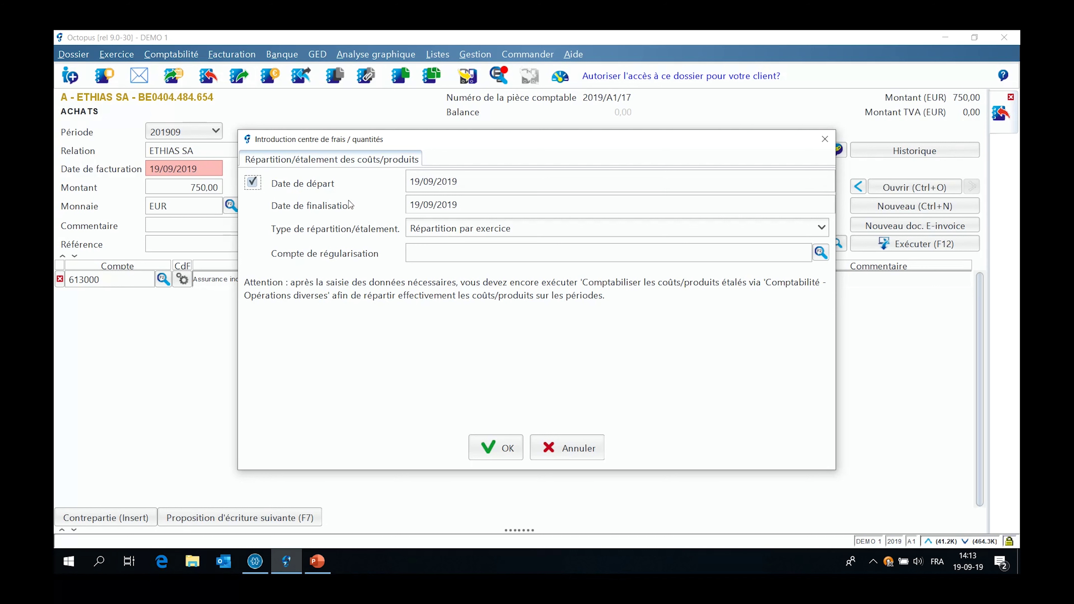
left_click(336, 211)
left_click(416, 205)
left_click_drag(450, 203, 460, 204)
key("BackSpace")
type("20")
Step: Choose Répartition par exercice as the distribution type for the insurance cost
left_click(821, 229)
left_click(822, 227)
left_click(822, 228)
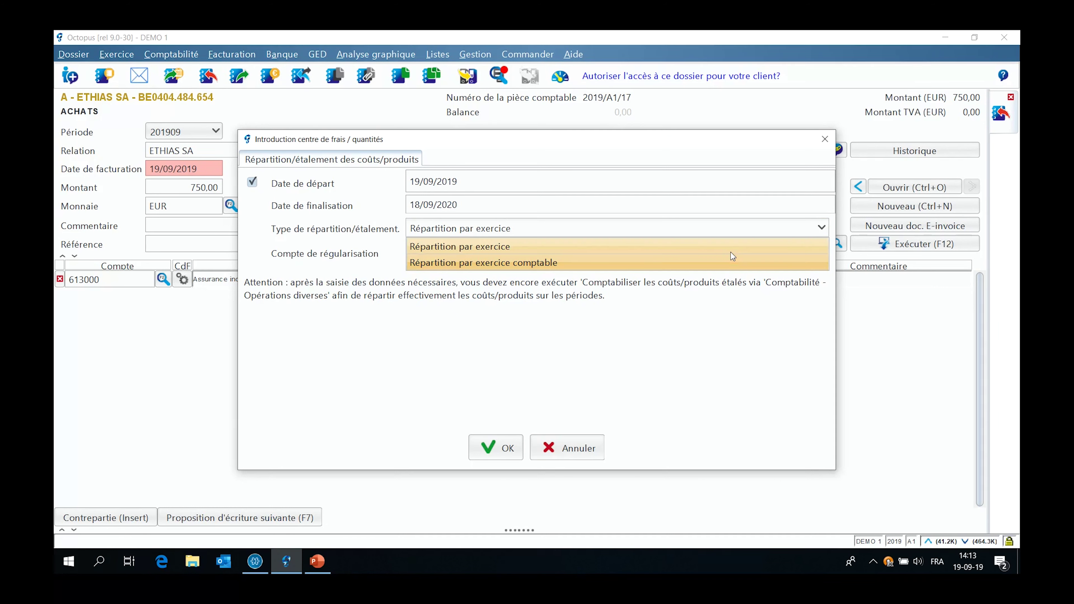
left_click(732, 250)
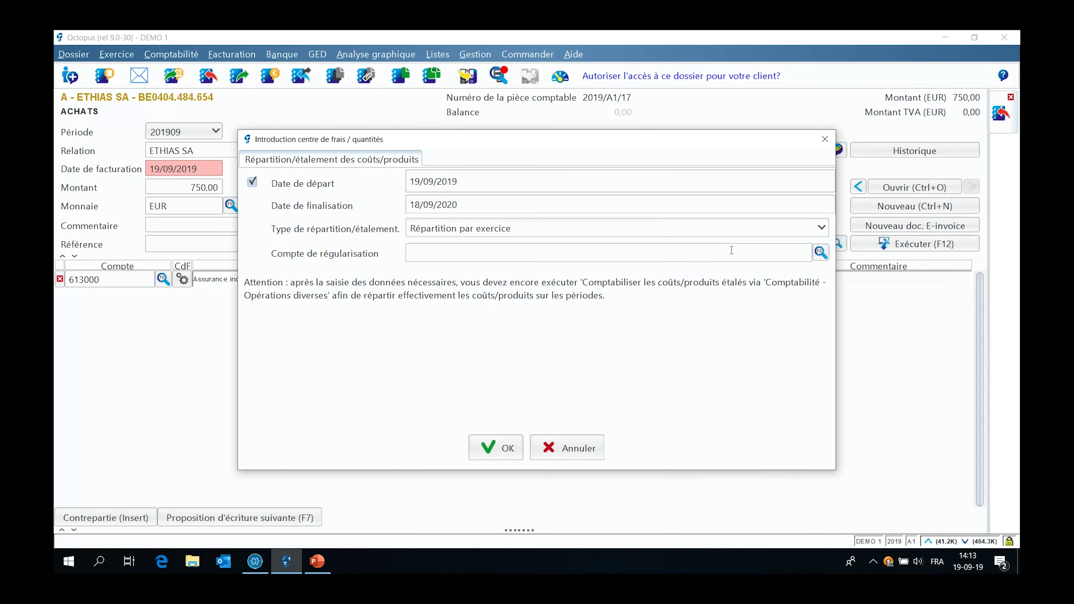
Step: Set the Compte de régularisation to 490000 (Charges à reporter), confirm the distribution and post the purchase entry
left_click(665, 255)
type("490000")
left_click(821, 252)
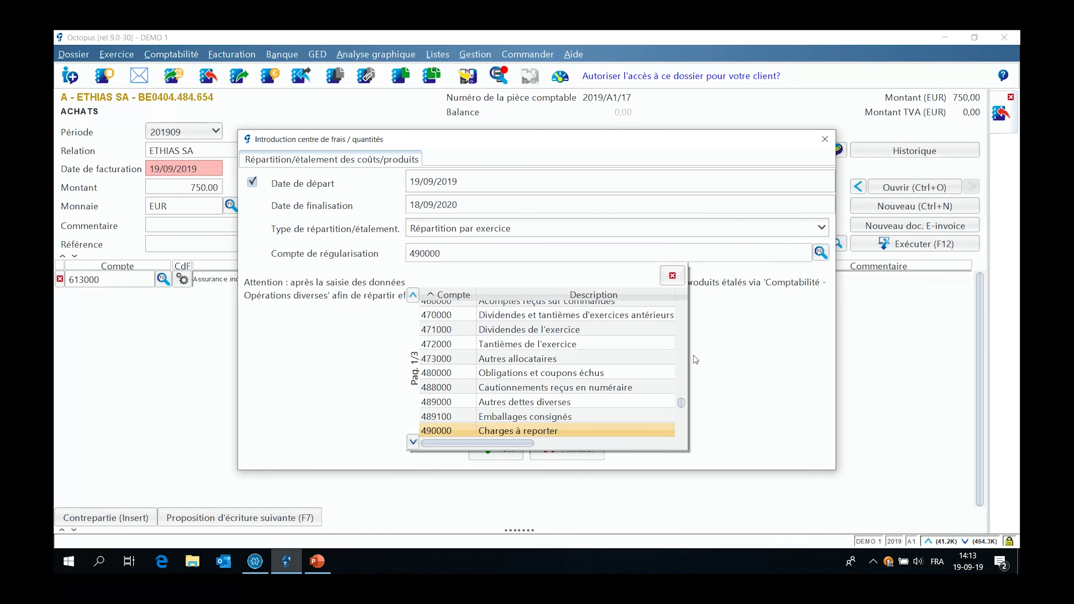
left_click(618, 428)
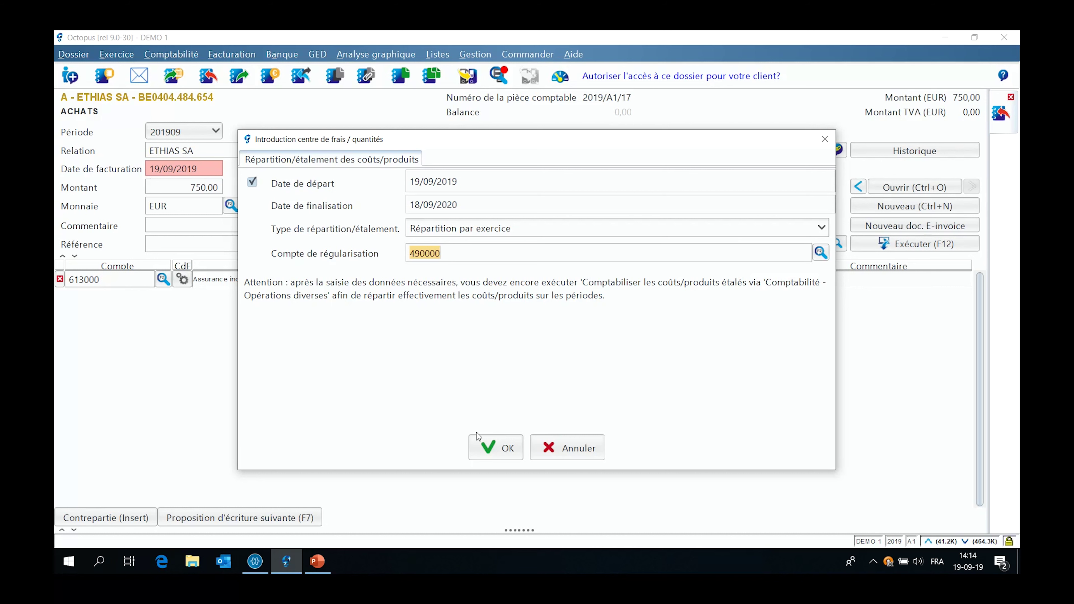
left_click(493, 448)
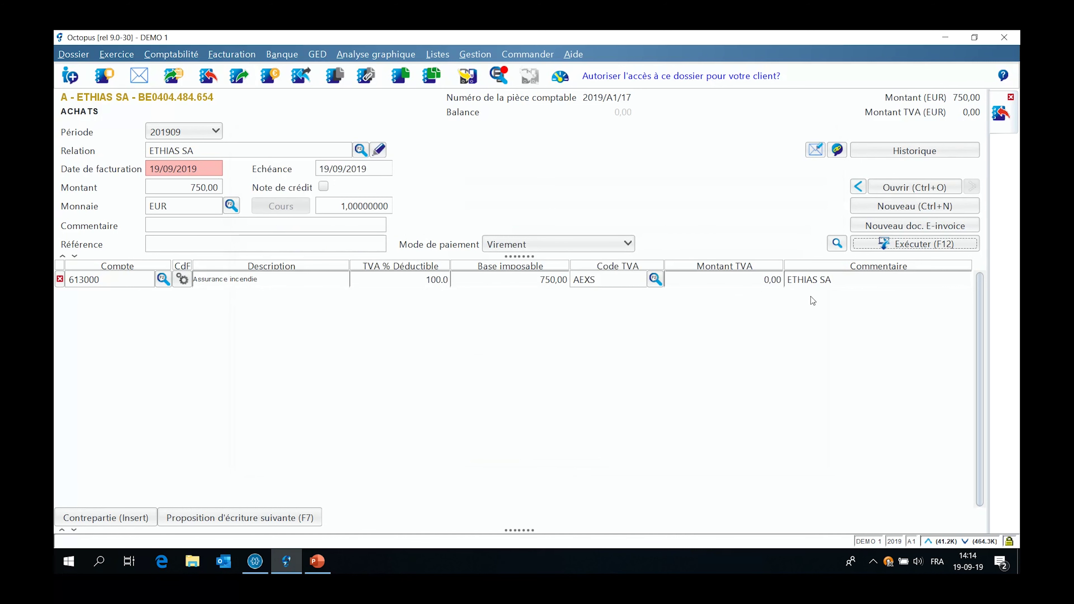
left_click(910, 245)
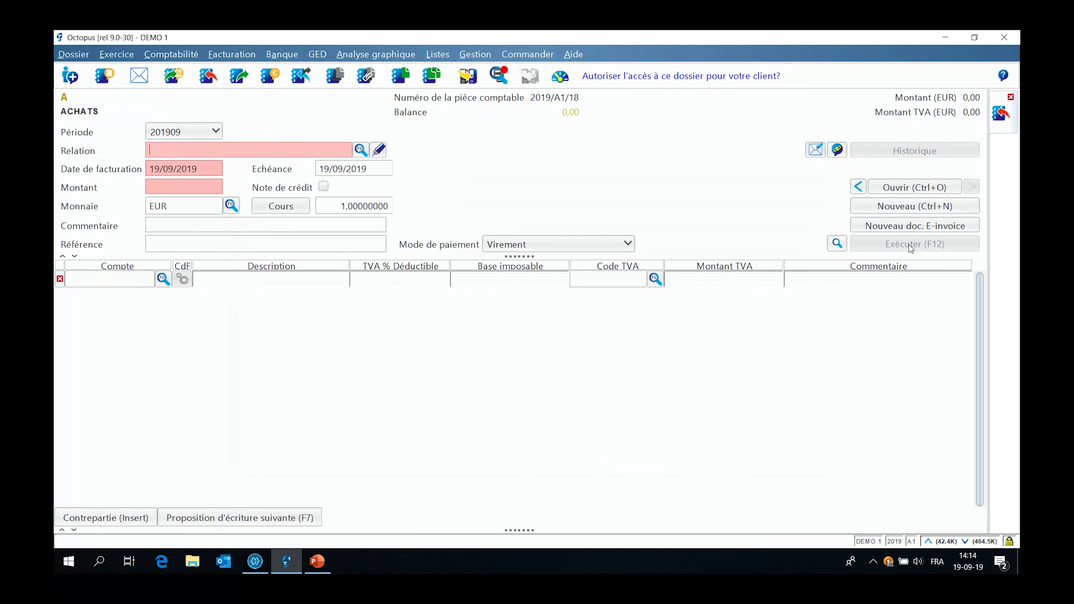
Step: Run the wizard that posts spread costs and revenues, with D2 (Opérations Diverses) as the target journal
left_click(176, 54)
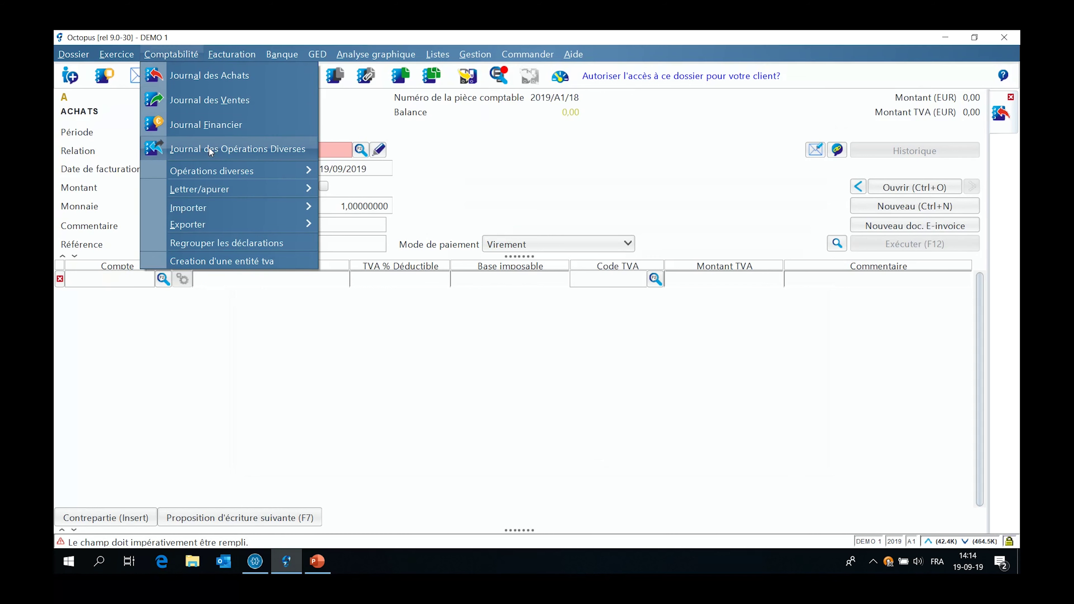
mouse_move(215, 172)
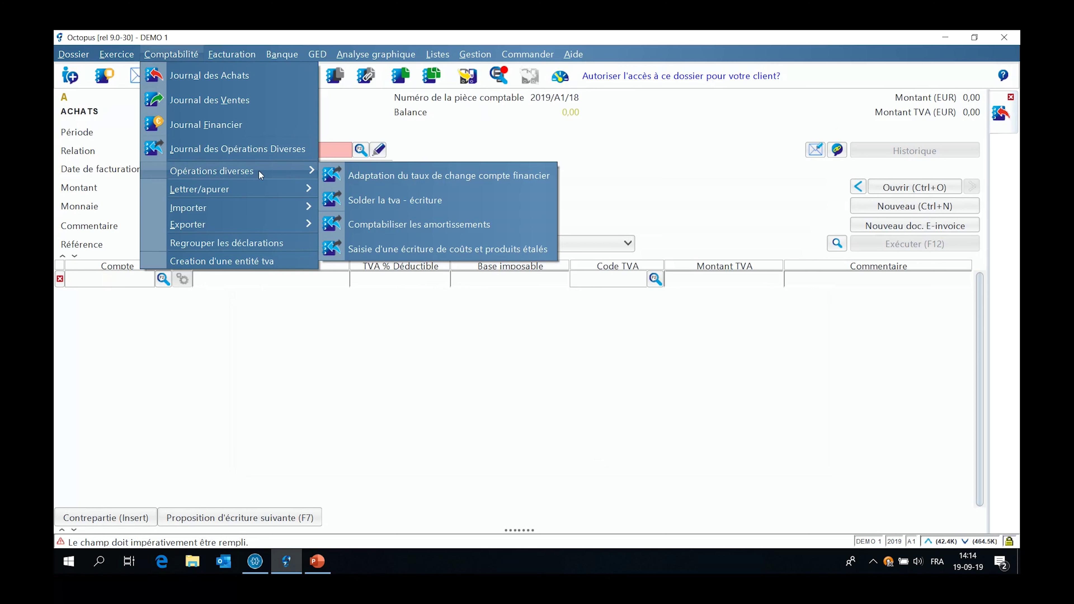
left_click(378, 252)
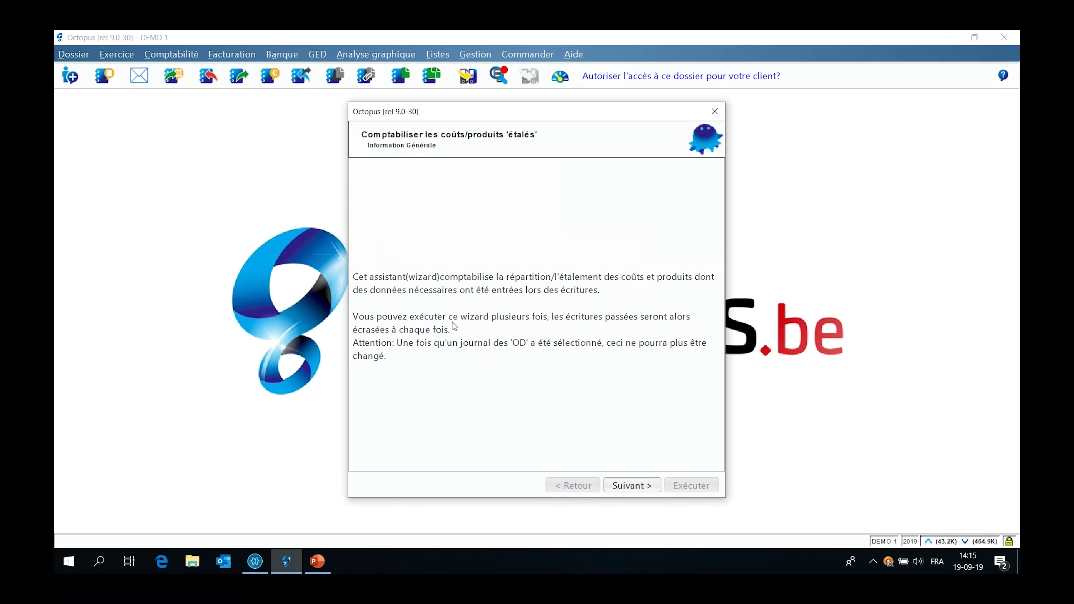
left_click(633, 485)
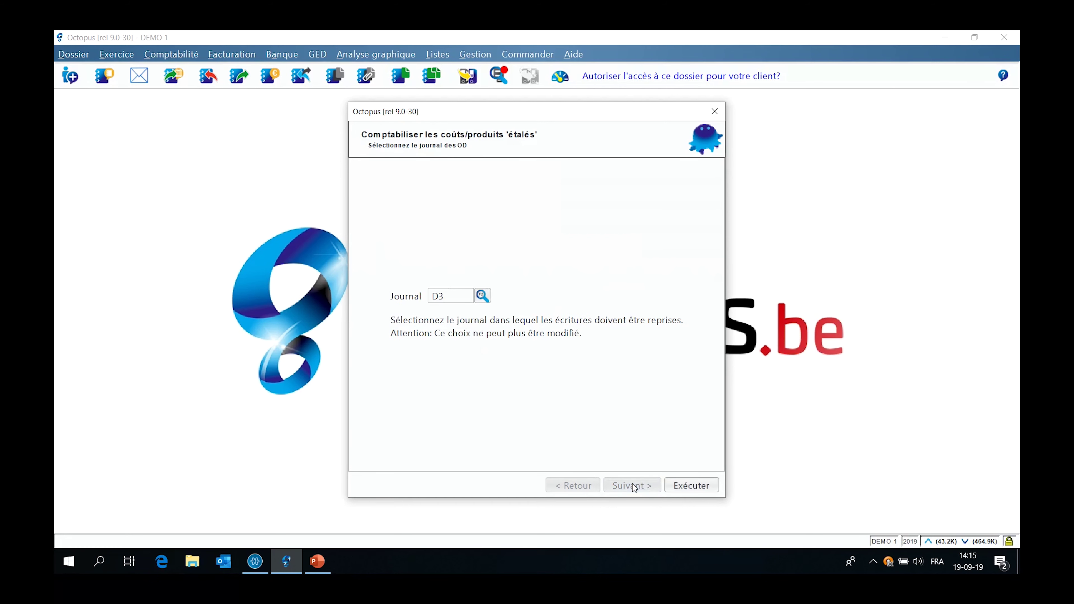
left_click(482, 296)
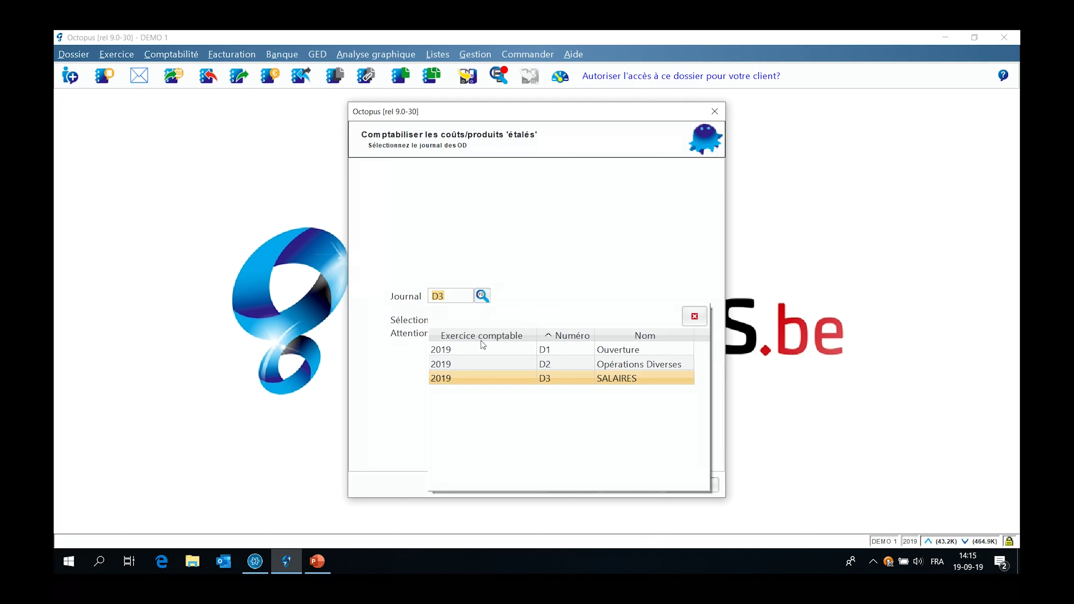
double_click(483, 365)
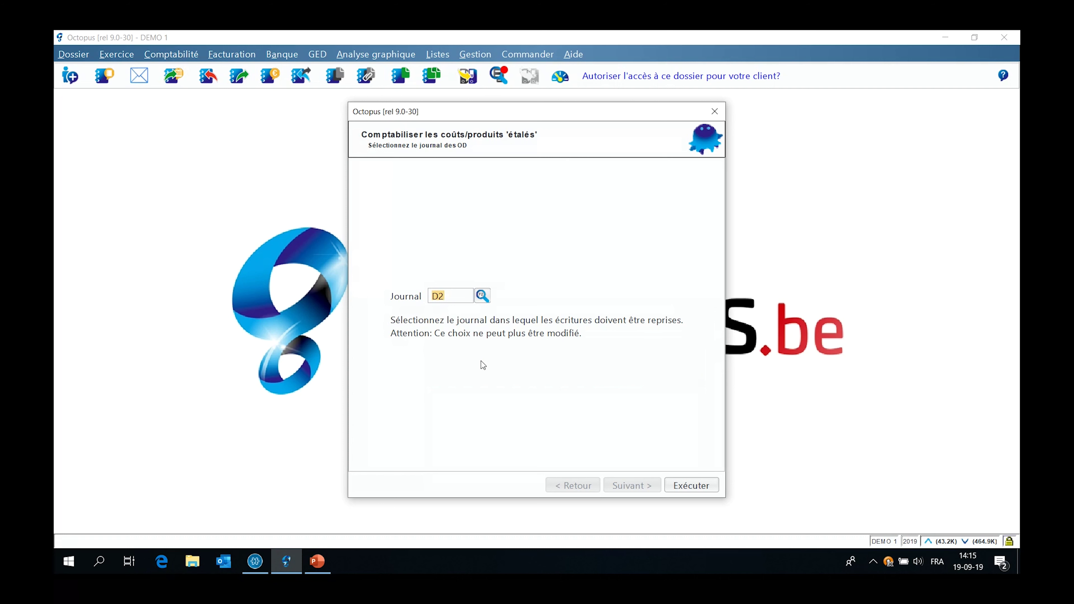
left_click(682, 486)
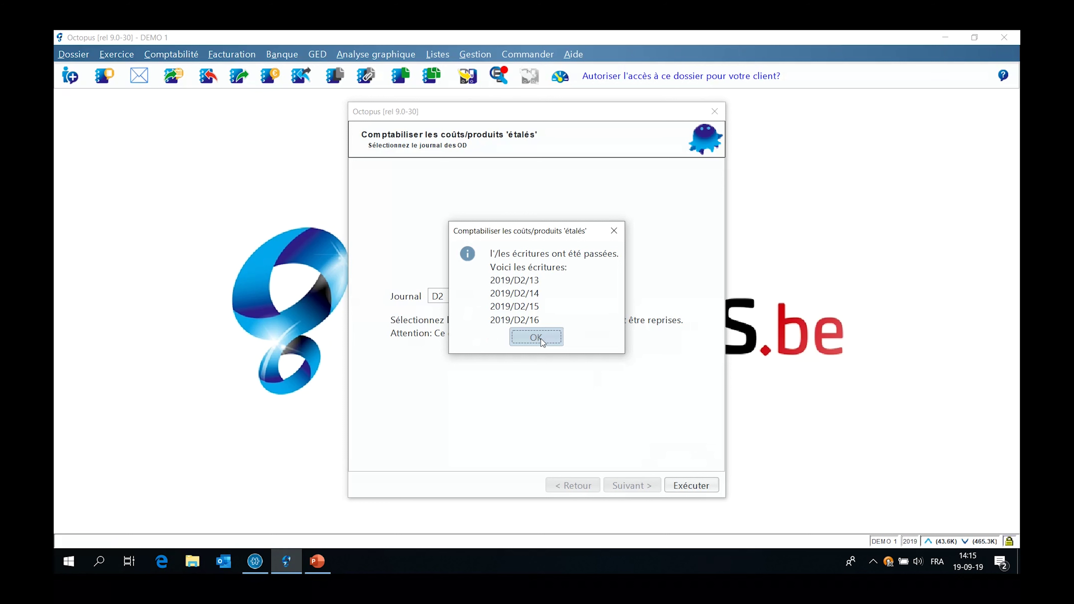
left_click(542, 341)
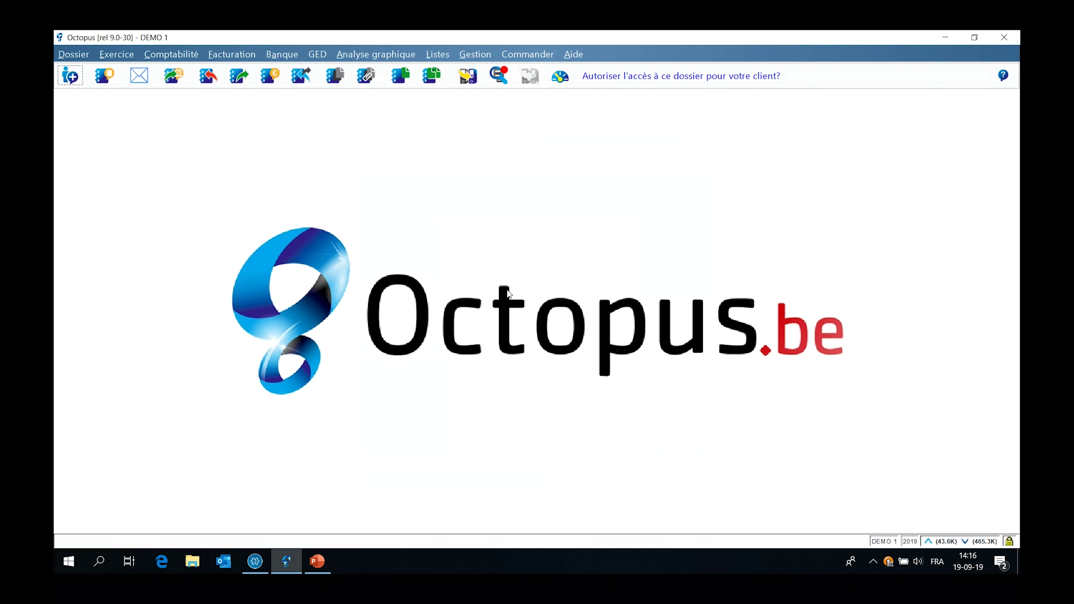
Step: Generate the Coûts/produits étalés list and examine the monthly amounts, total and carried-forward amount for account 613000
left_click(436, 55)
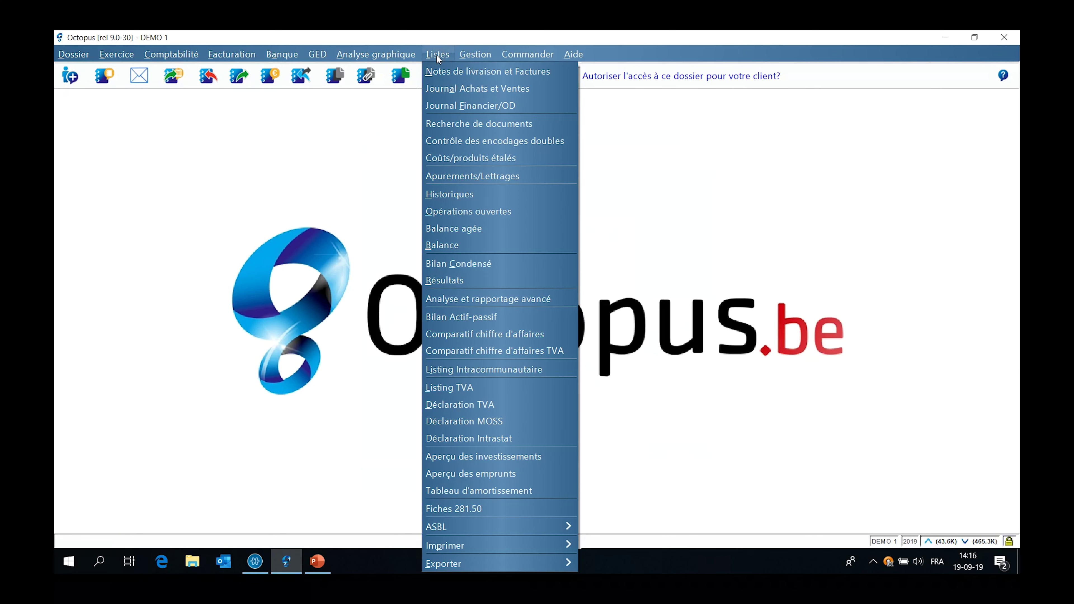
left_click(462, 157)
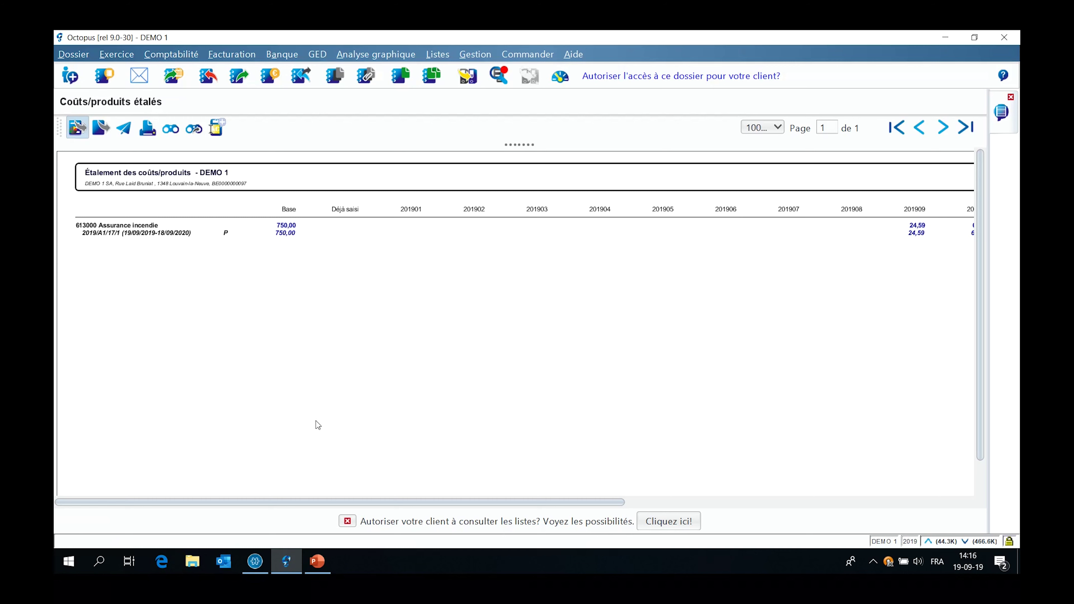
left_click_drag(350, 506, 650, 507)
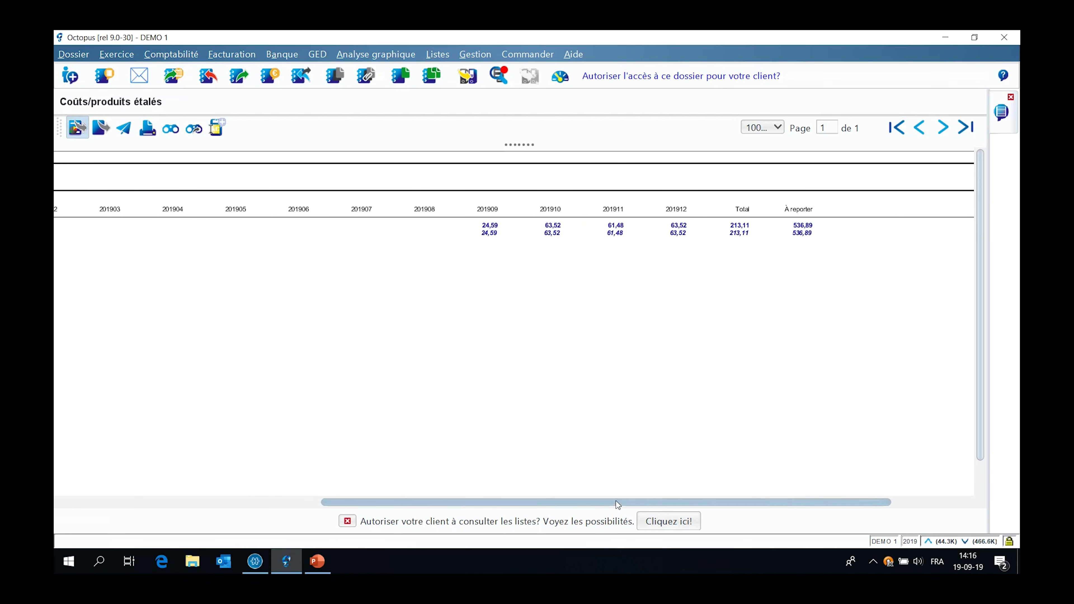
left_click(500, 216)
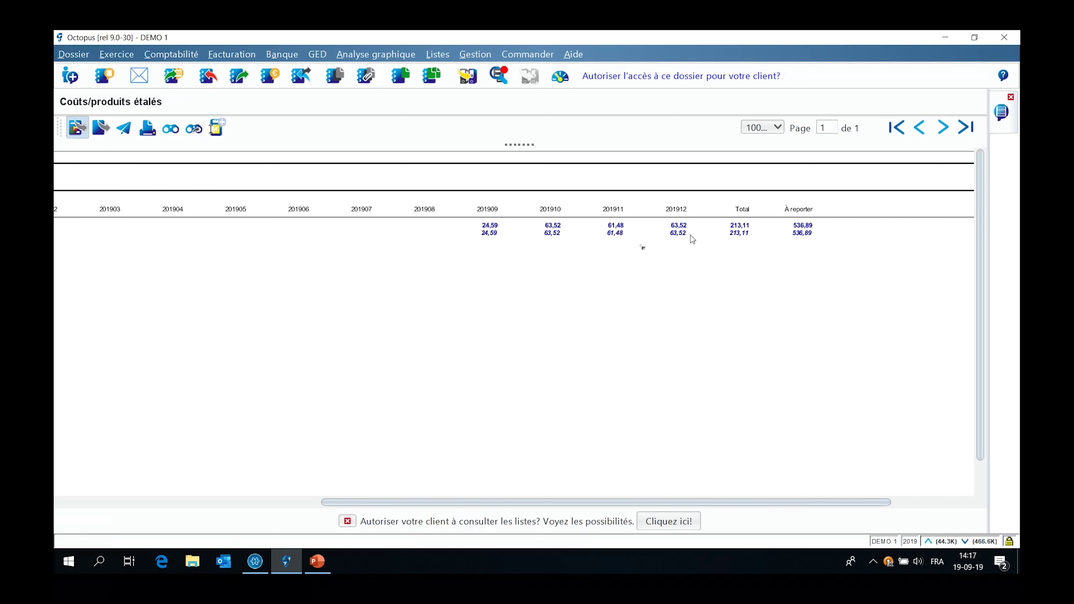
left_click(742, 233)
left_click(803, 238)
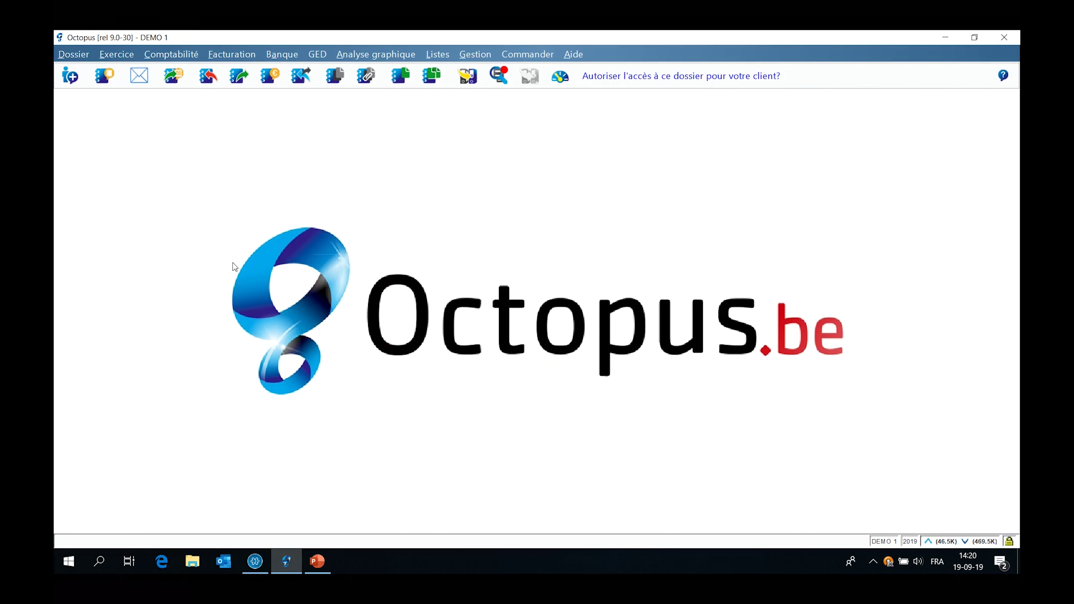
Step: Open the BELFIUS BANQUE financial journal (F1)
left_click(189, 58)
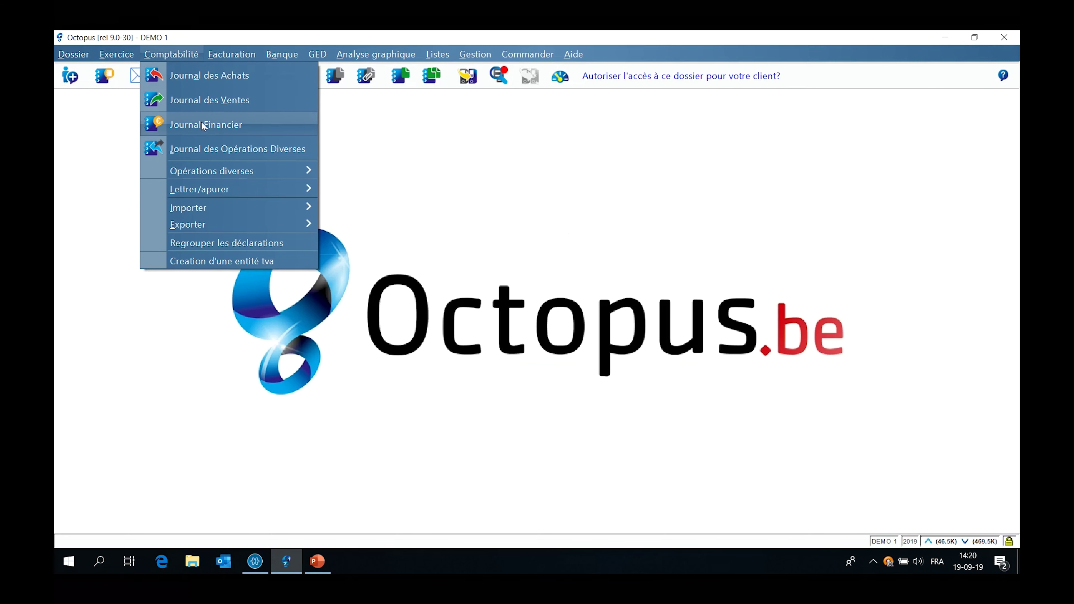
left_click(185, 59)
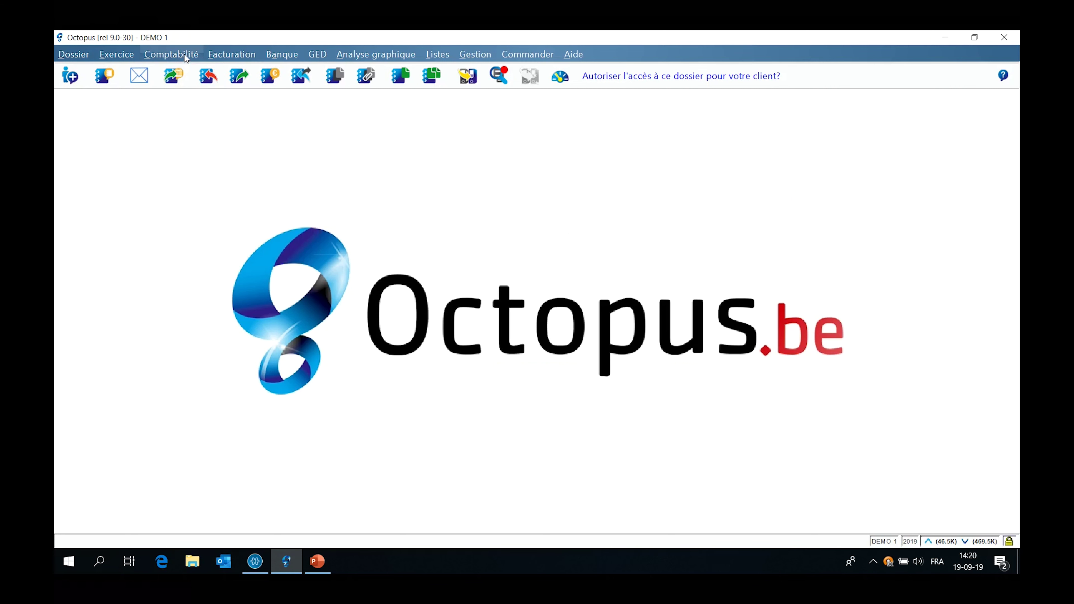
left_click(270, 76)
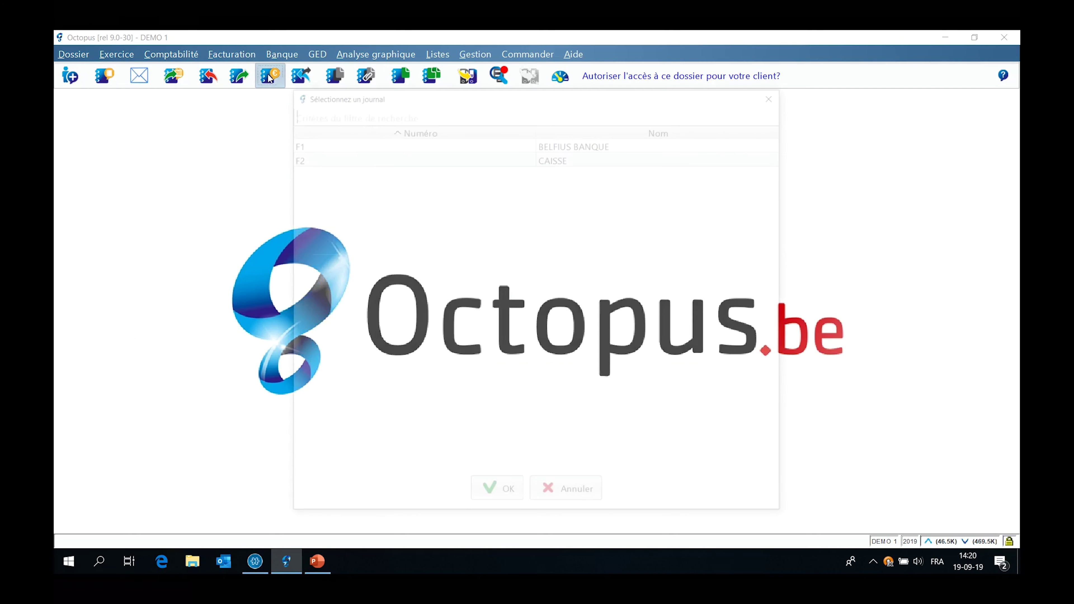
left_click(318, 145)
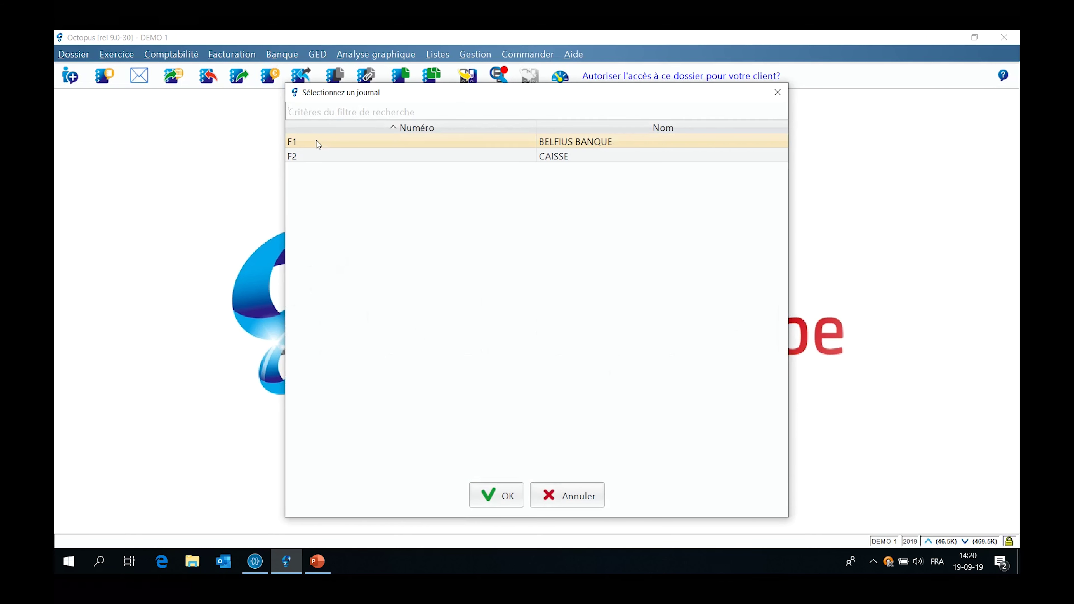
double_click(318, 144)
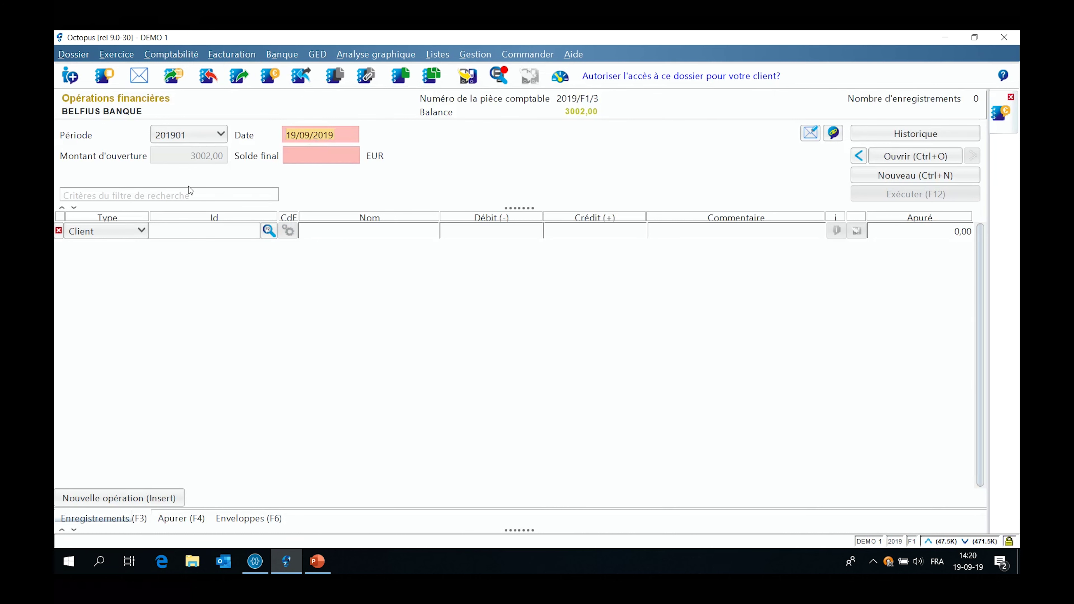
Step: Filter the bank entry lines on 250 and go back to the previous financial entry
left_click(127, 198)
left_click(127, 198)
key("Tab")
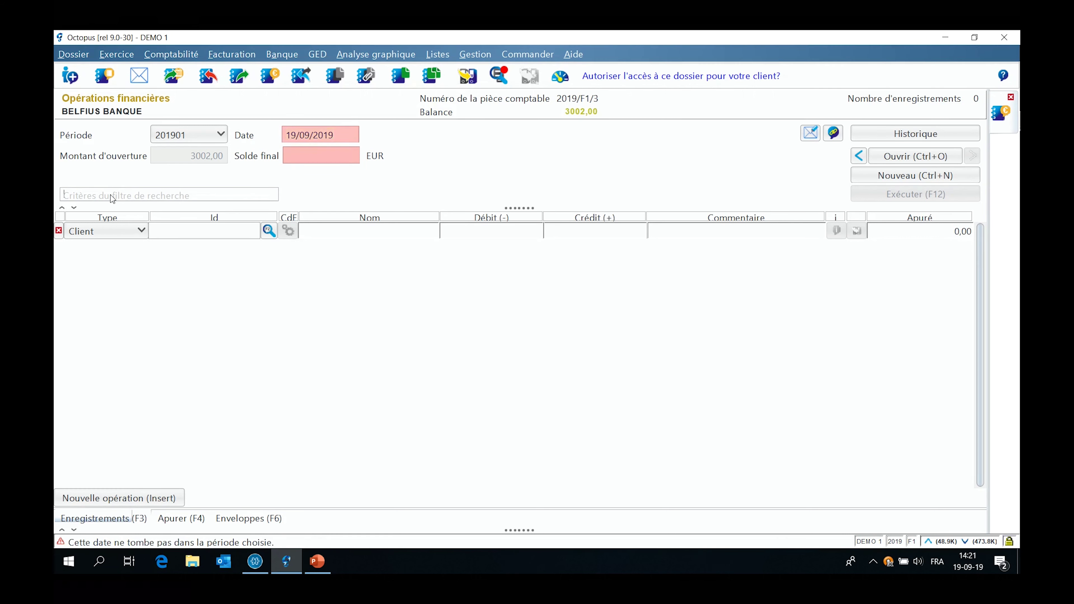
type("250")
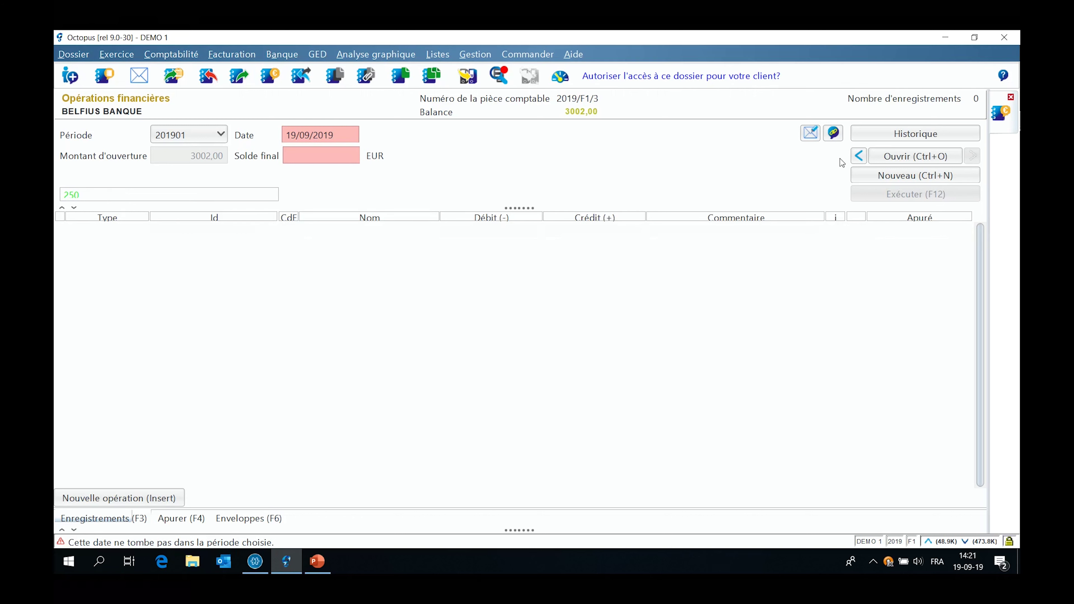
left_click(858, 156)
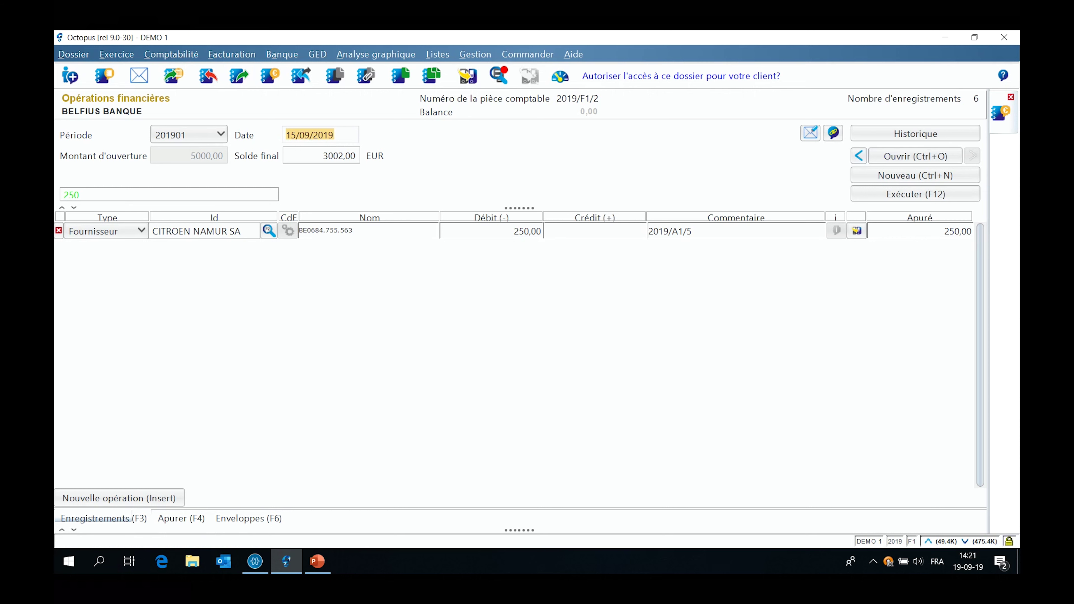
Step: View the document attached to the CITROEN NAMUR SA line, close it and filter the bank lines on "Big"
left_click(857, 231)
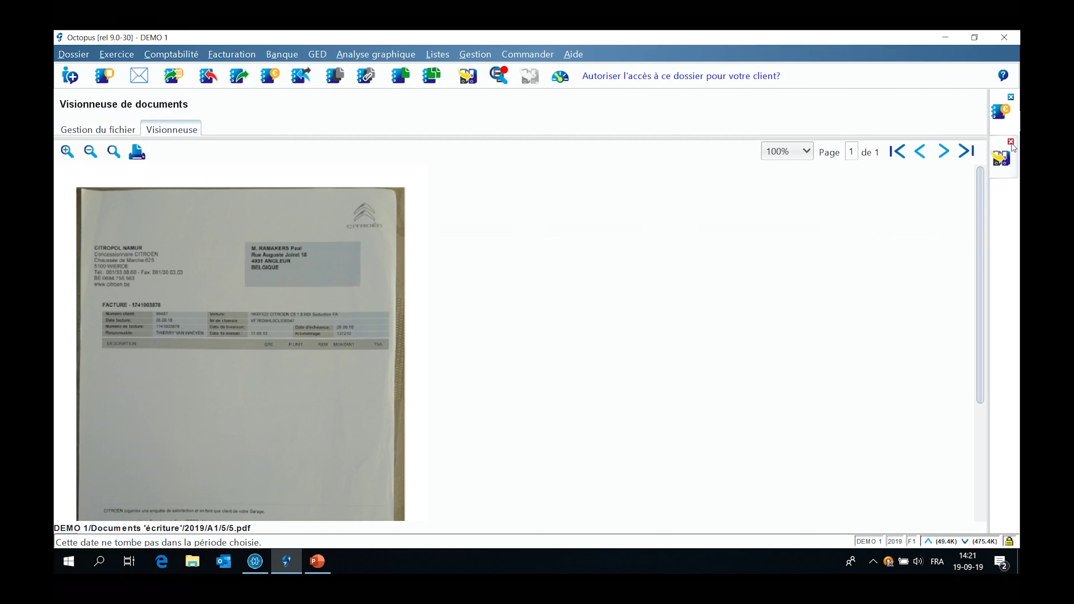
left_click(1011, 143)
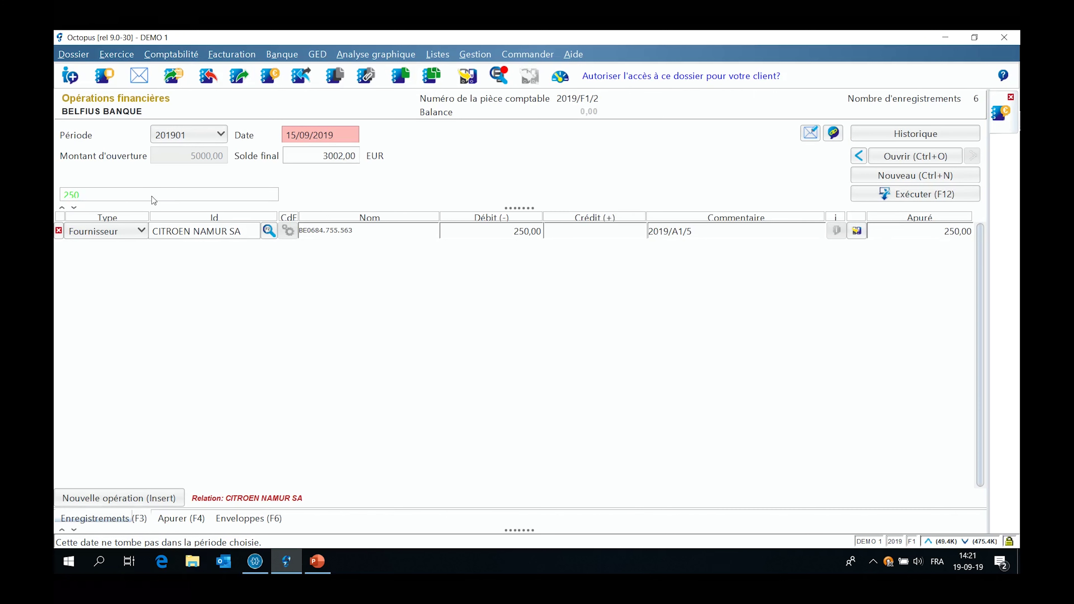
left_click(64, 198)
type("Big")
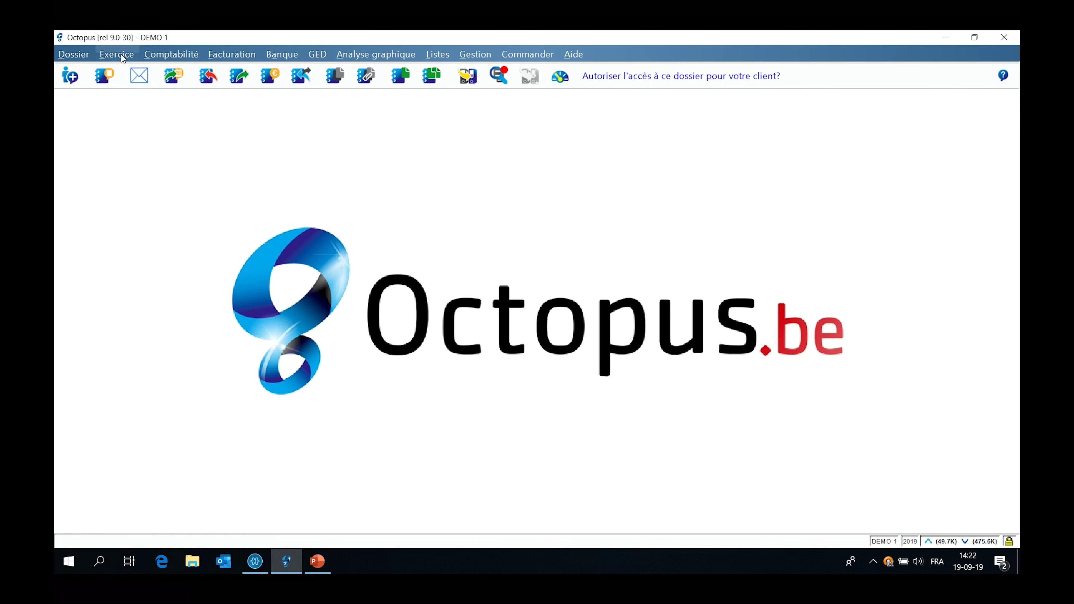
Step: Open the 2018 accounting year of the dossier
left_click(122, 59)
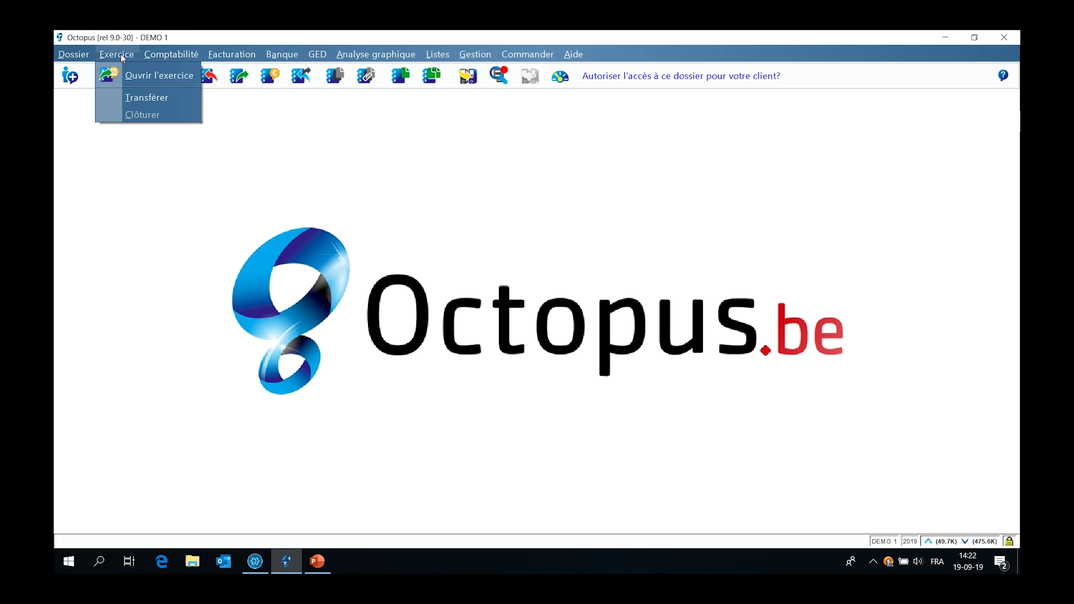
left_click(139, 76)
left_click(329, 158)
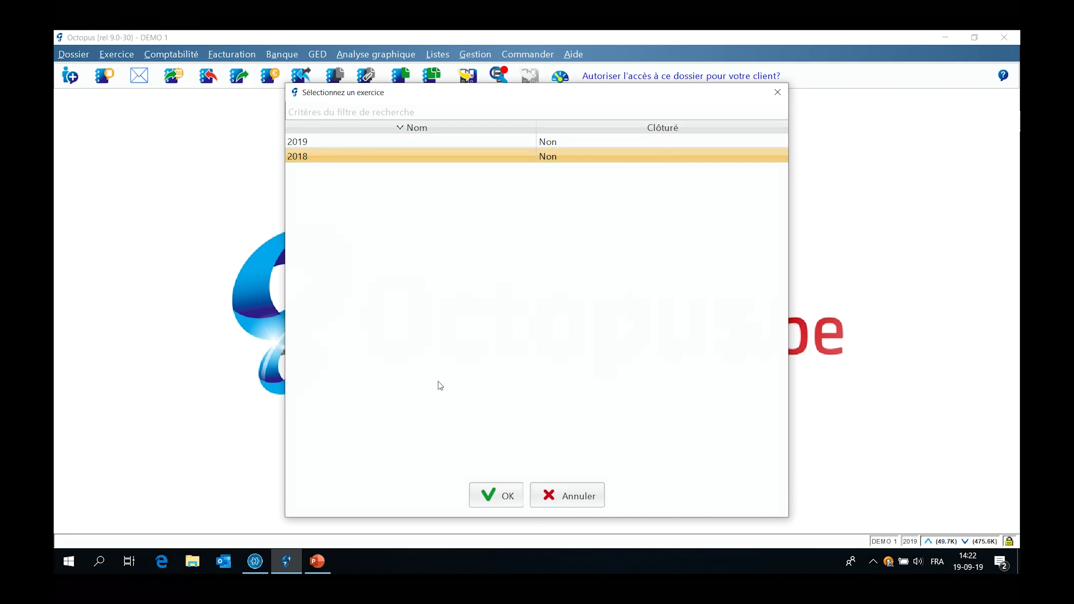
left_click(503, 499)
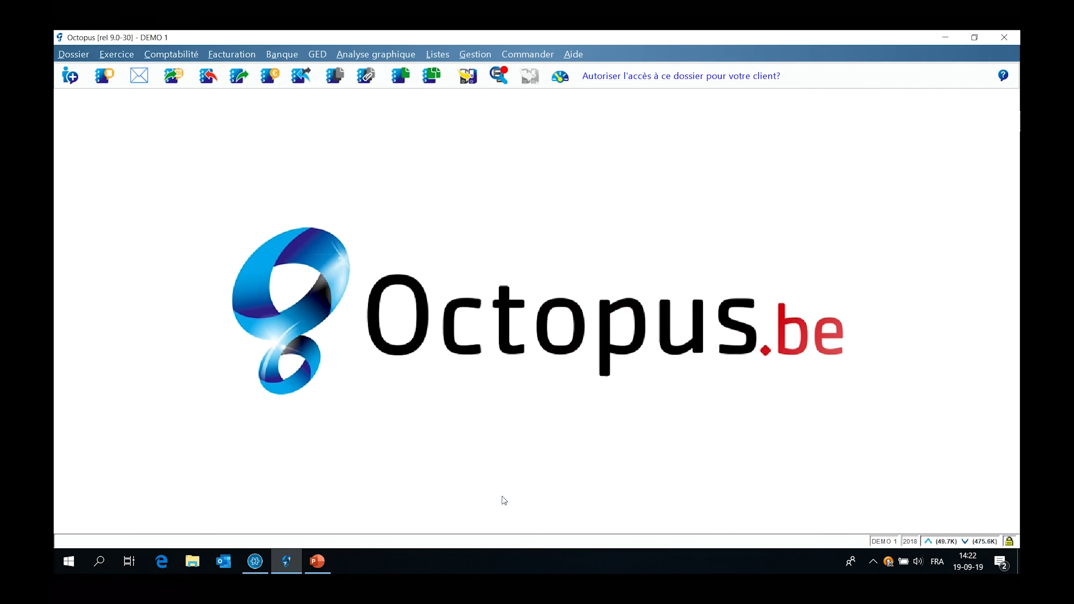
Step: Open the miscellaneous operations journal (Opérations diverses) and go back to the previous opening entry, 2018/D1/1
left_click(178, 58)
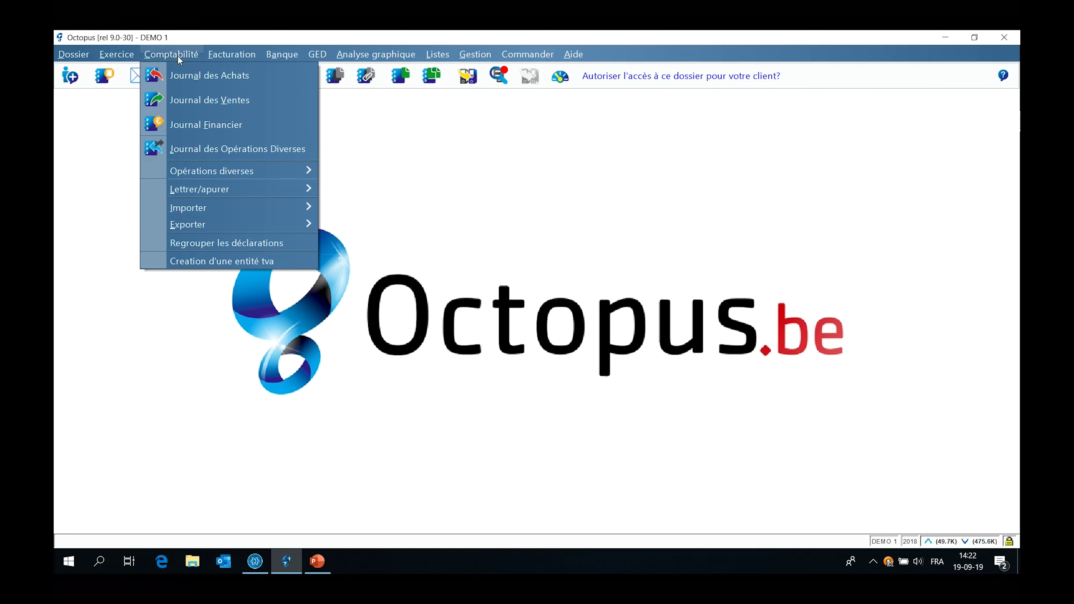
left_click(205, 150)
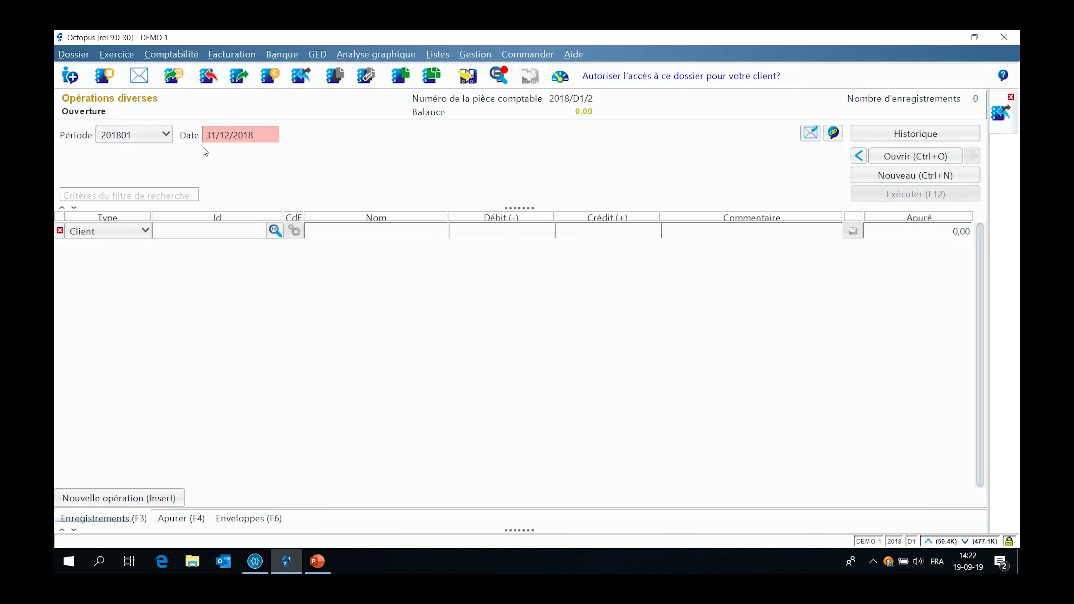
left_click(858, 156)
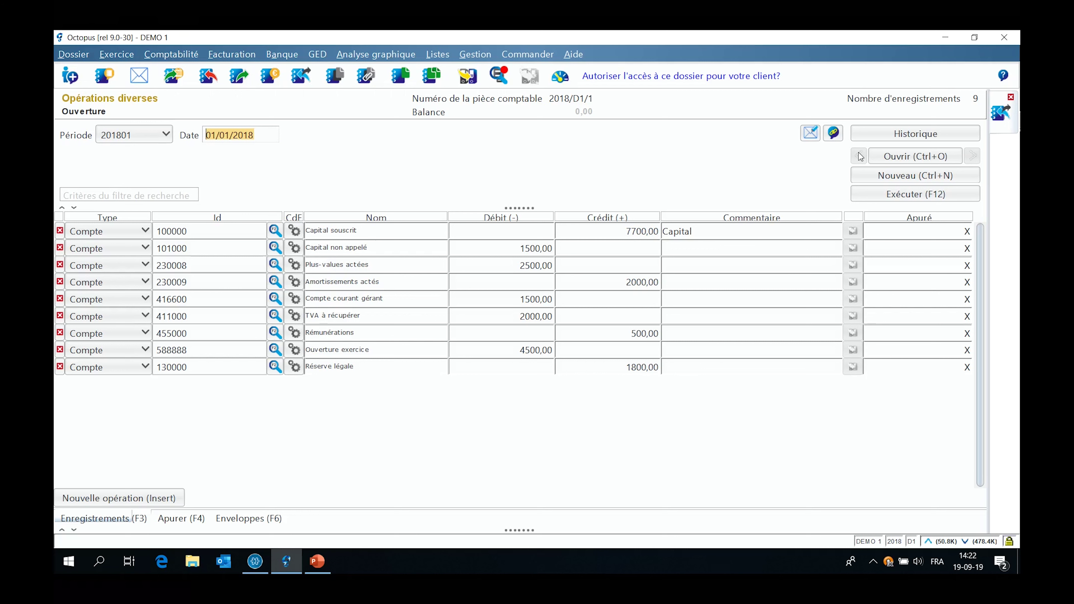
Step: Swap the debit and credit amounts of the opening entry back and forth, and close the journal without keeping the changes
key("F12")
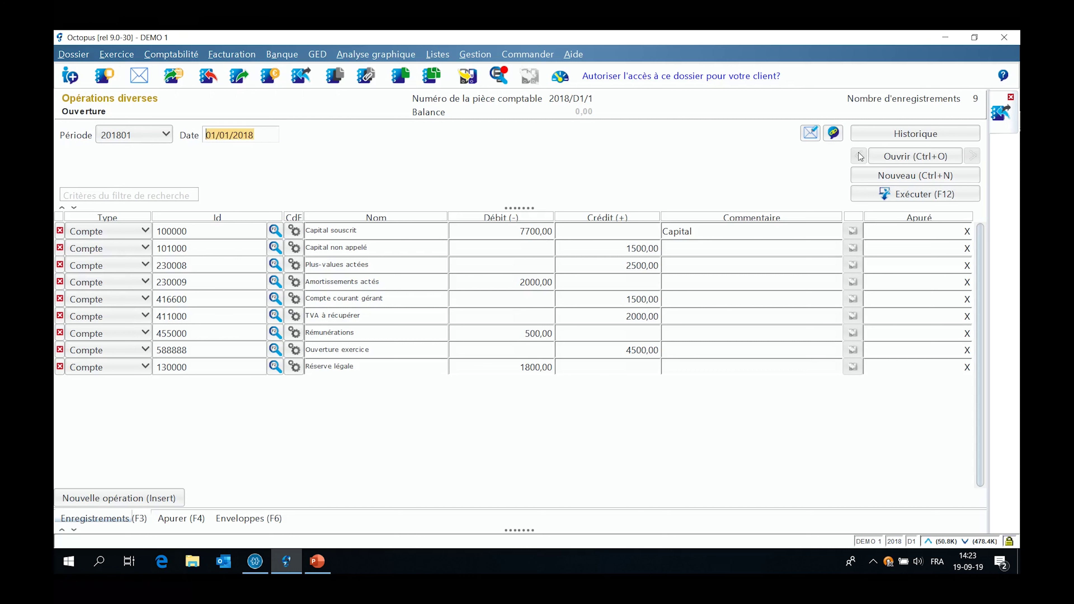
key("F12")
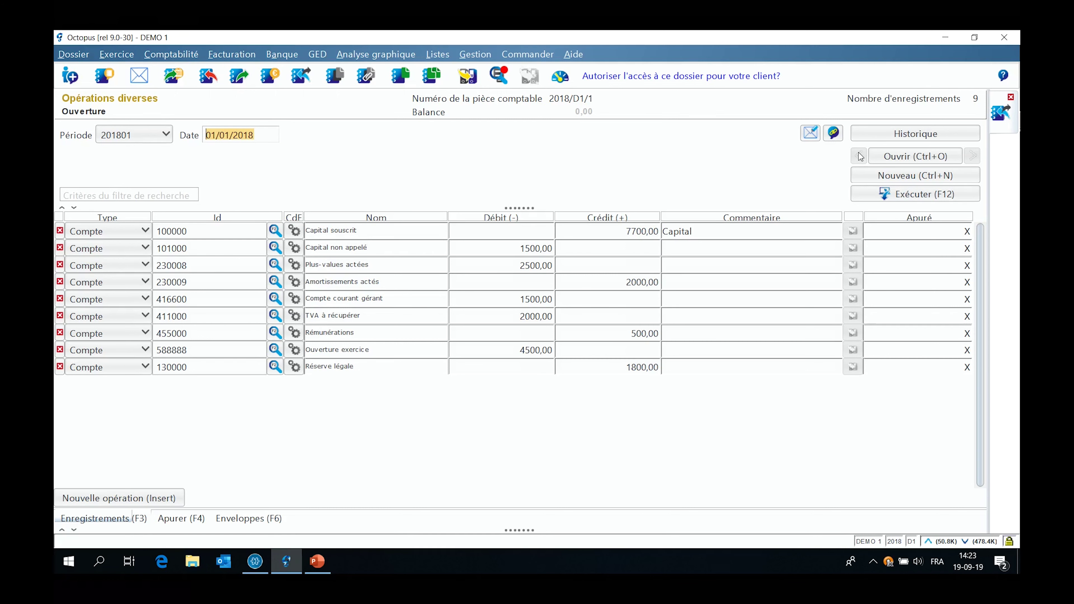
key("F12")
key("F12")
left_click(1011, 98)
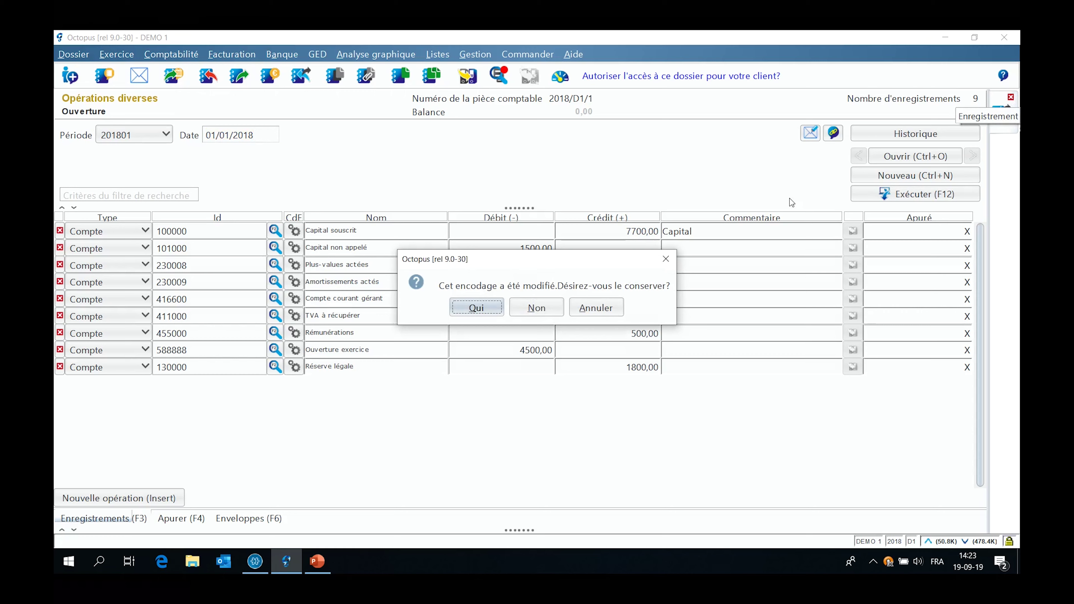
left_click(536, 308)
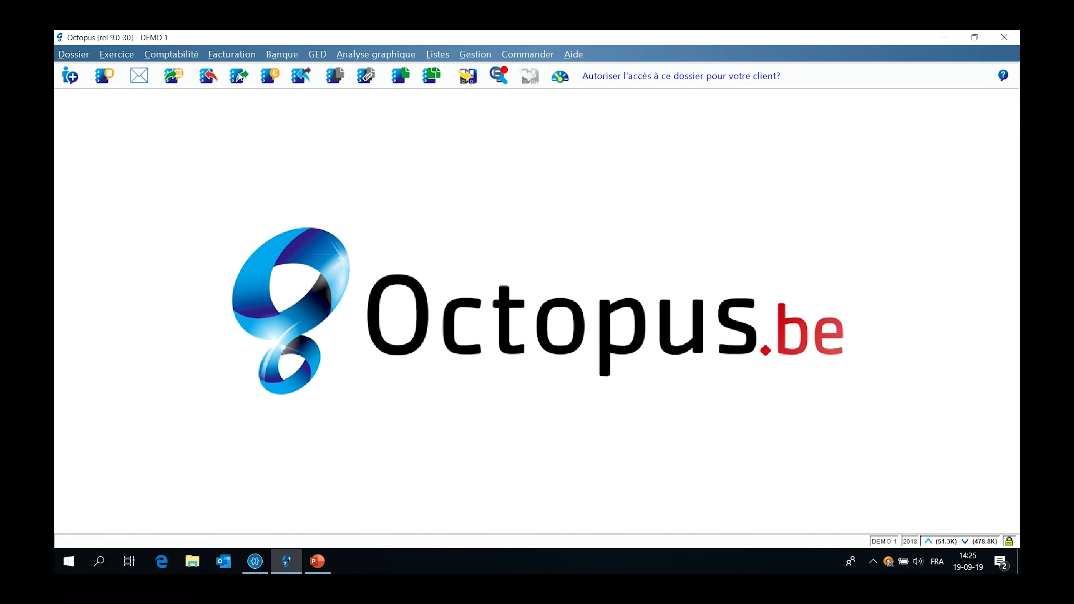
Step: Start the invoicing module initialisation and advance through its pages to the invoice attachment settings
left_click(238, 56)
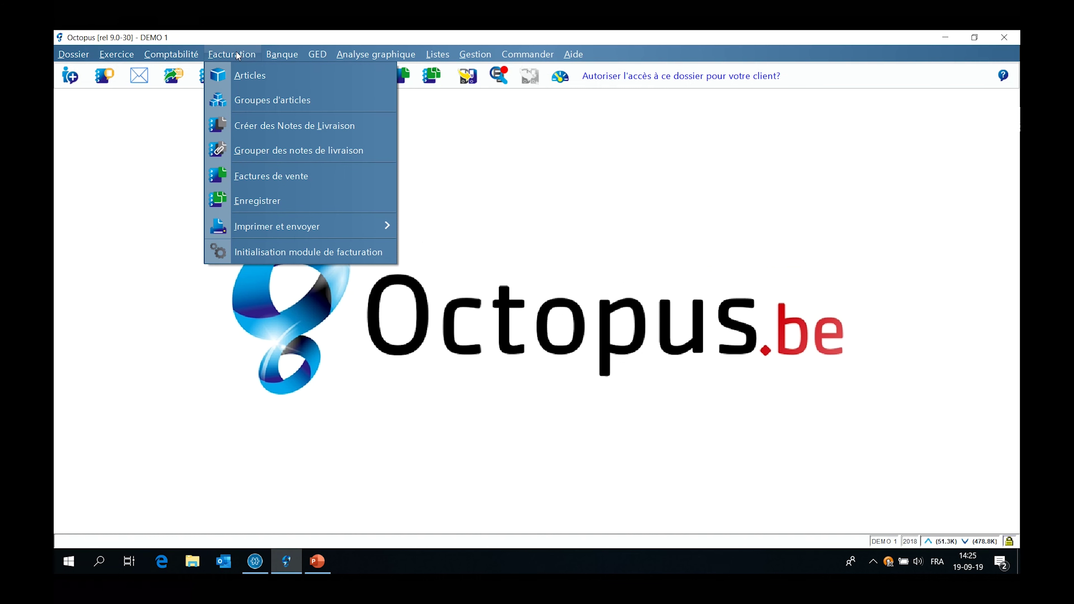
mouse_move(257, 236)
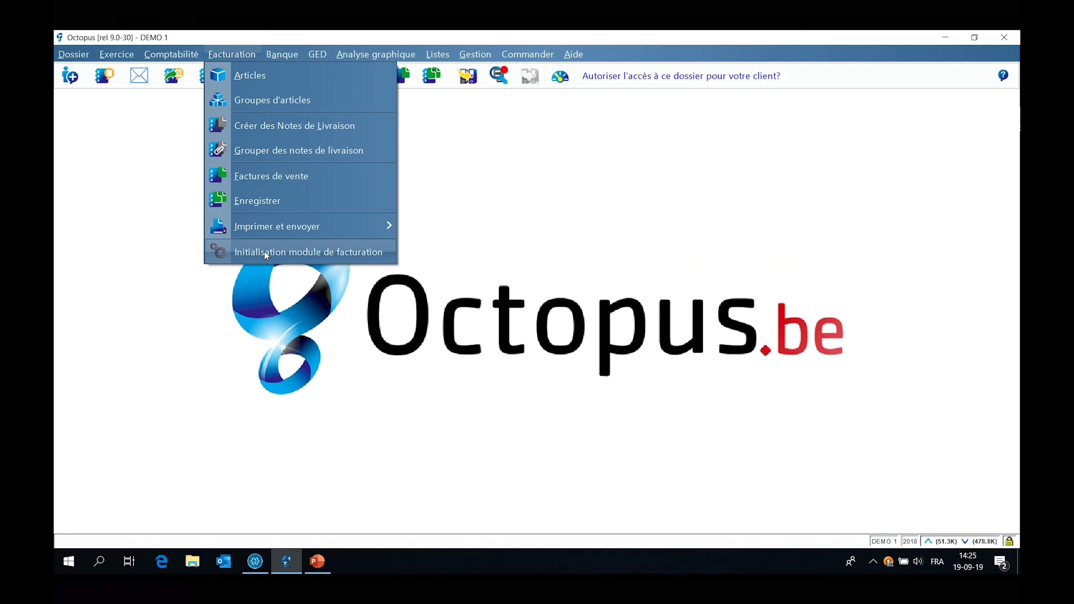
left_click(264, 253)
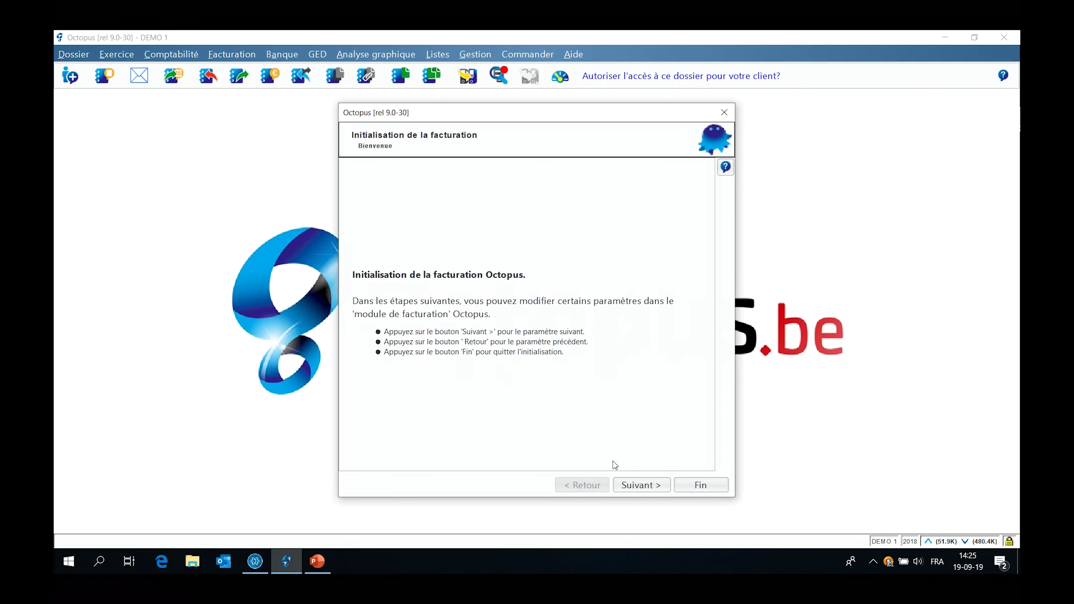
left_click(649, 486)
left_click(648, 486)
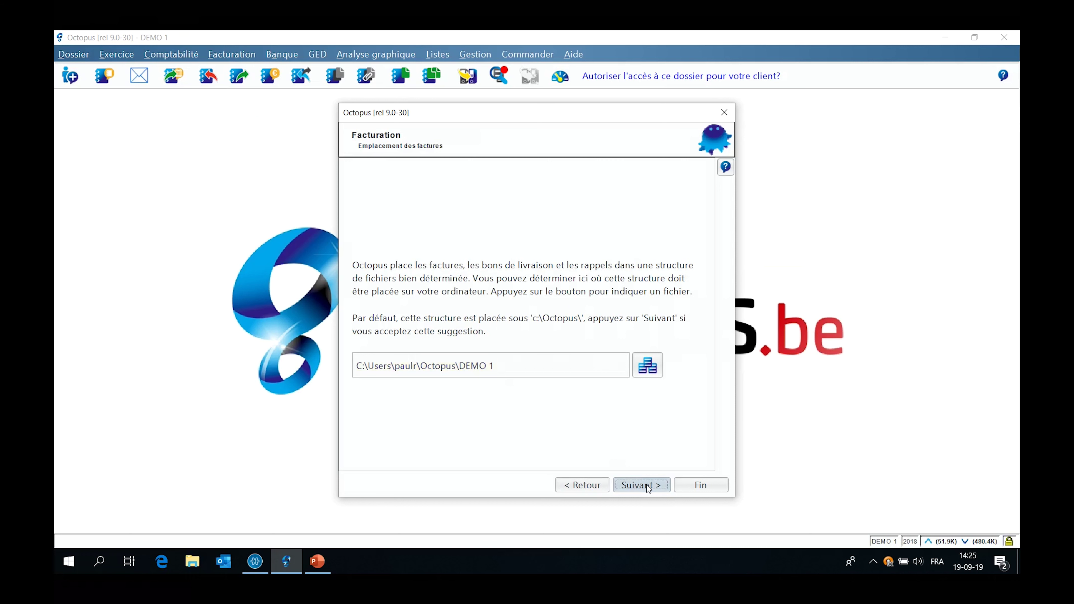
left_click(648, 487)
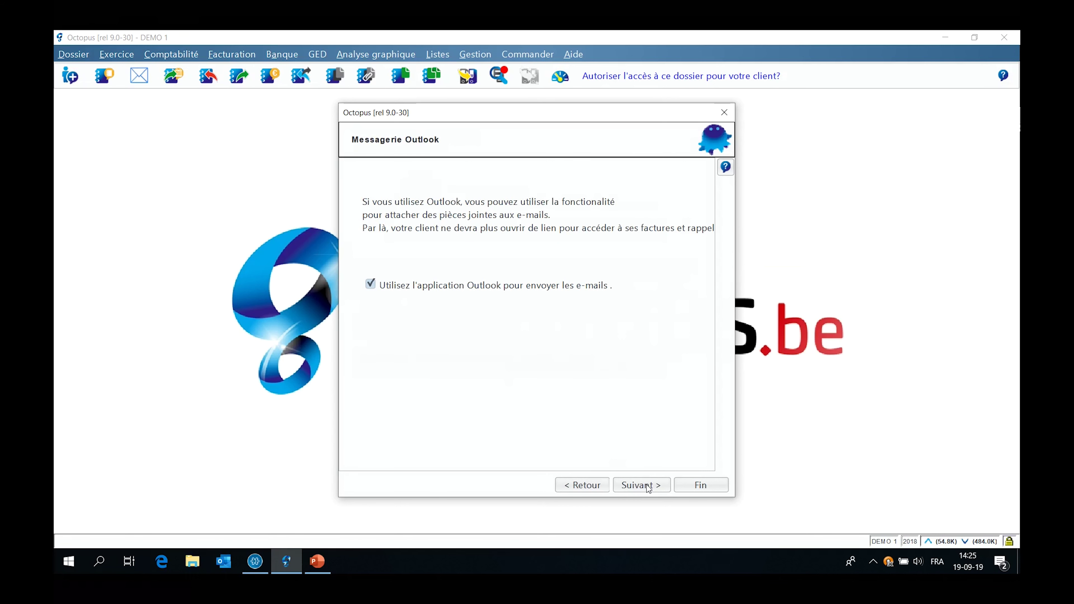
left_click(648, 486)
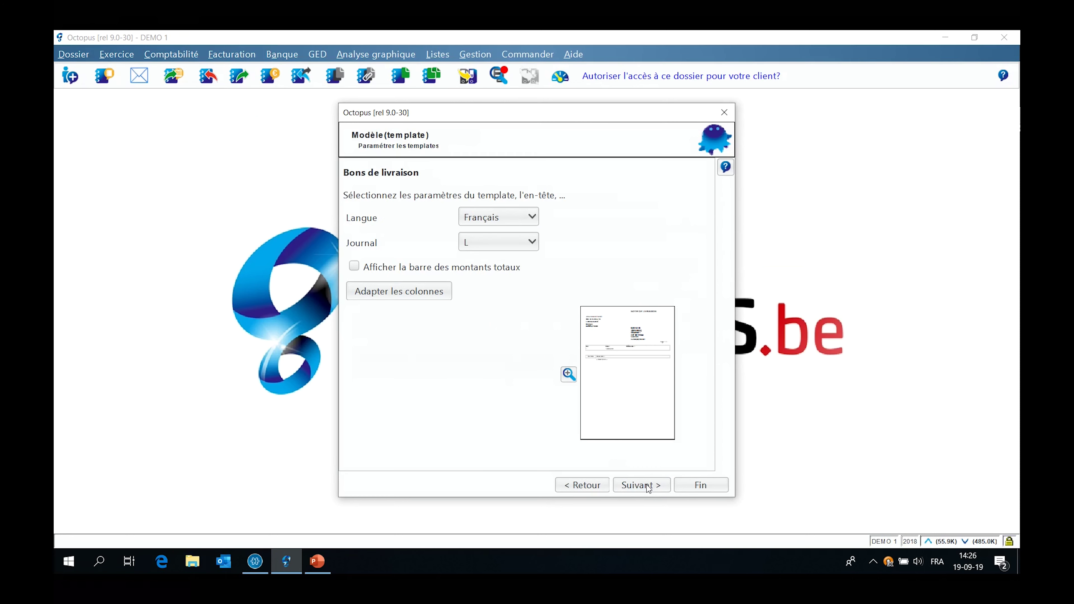
left_click(648, 486)
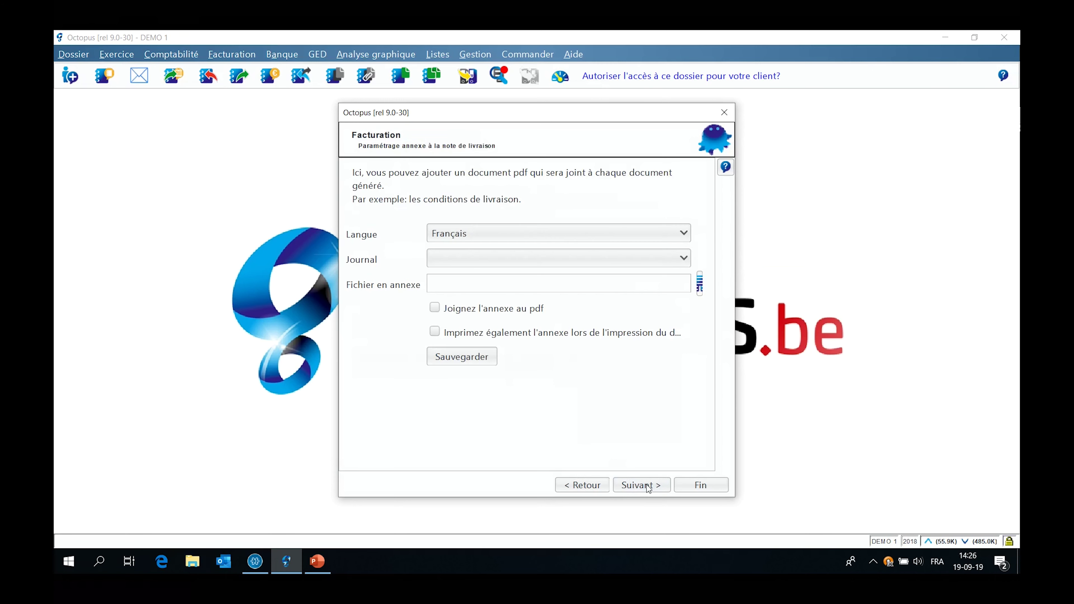
left_click(641, 484)
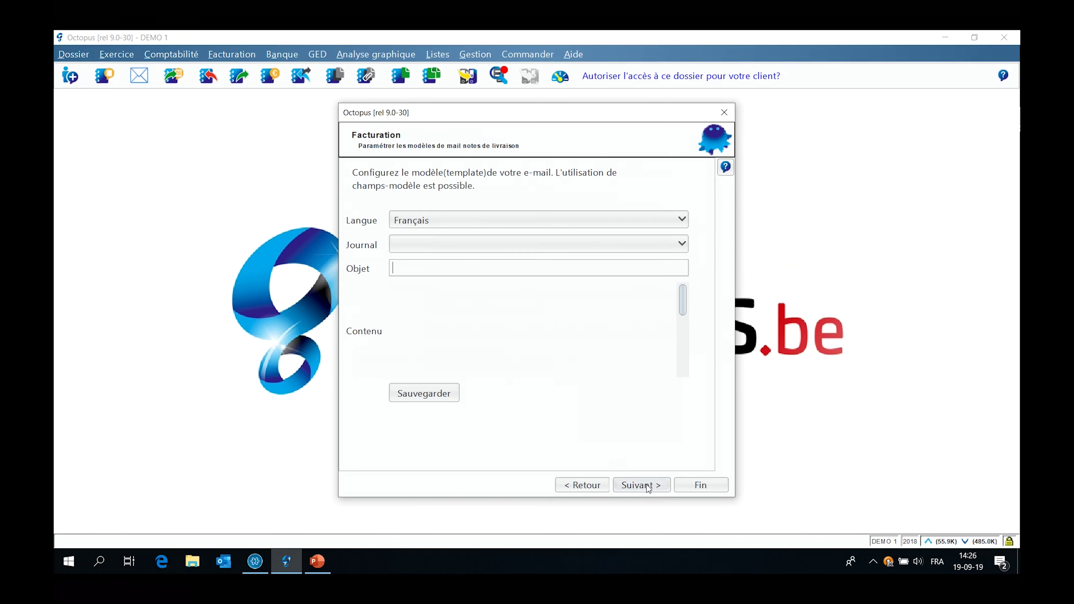
left_click(641, 485)
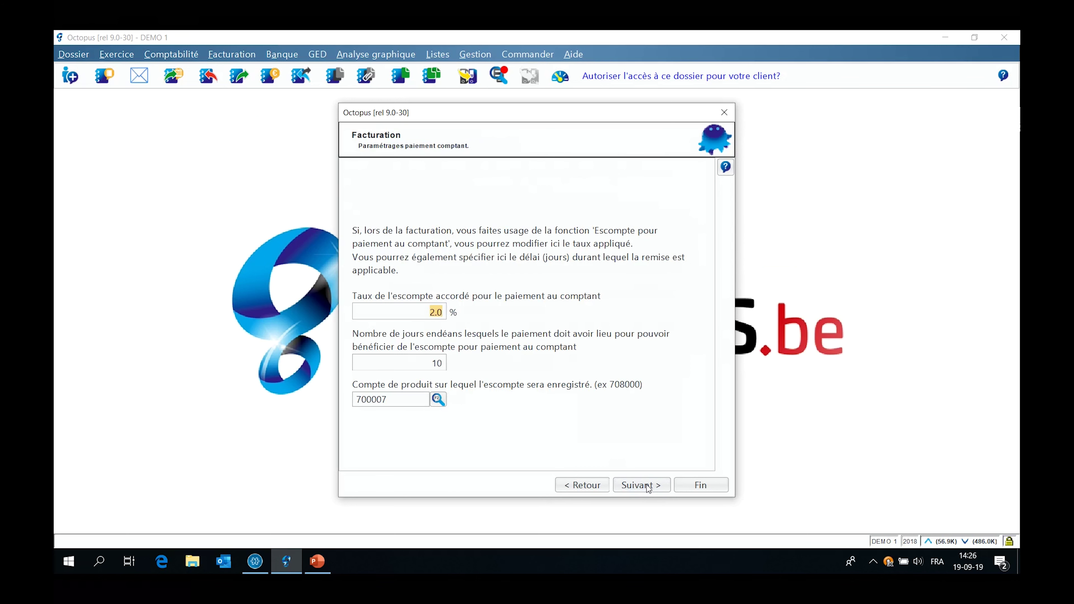
left_click(647, 486)
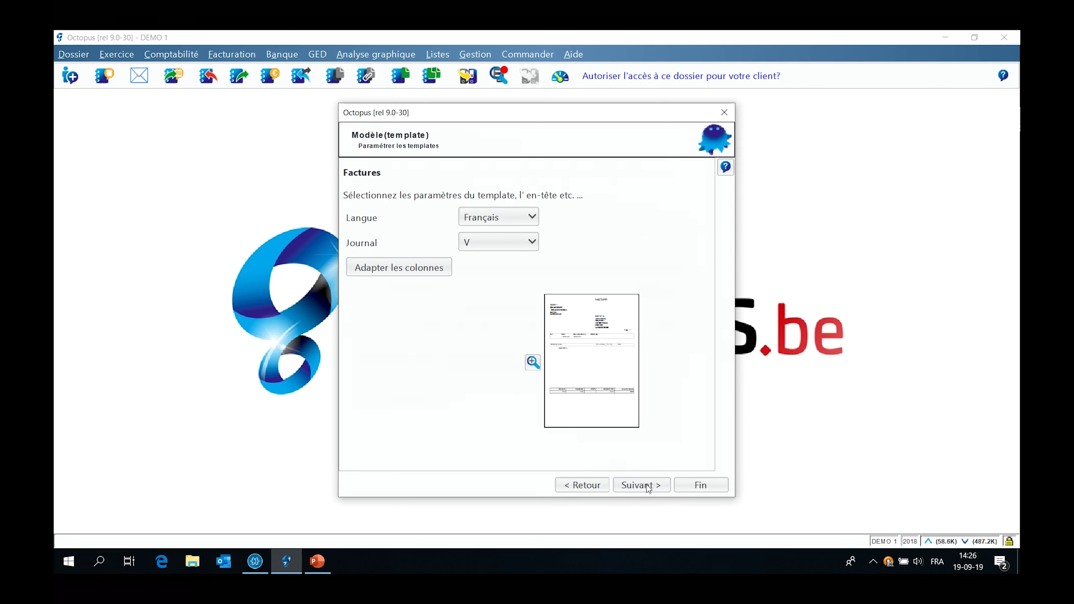
left_click(648, 485)
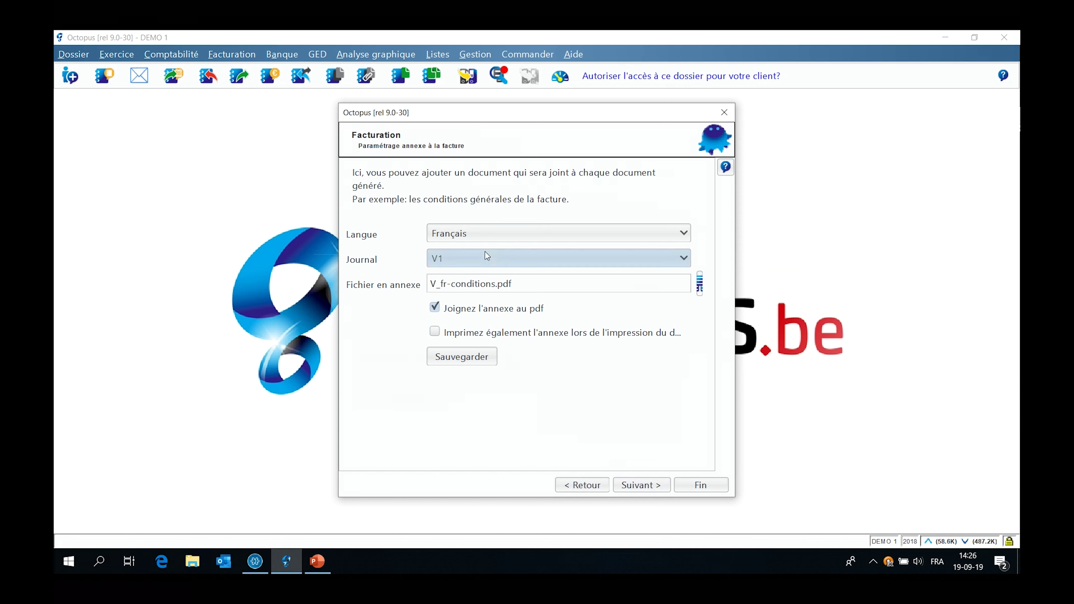
Step: Attach CONDITIONS GENERALES DE VENTES.pdf from the Desktop to the French V1 journal invoices, enable printing it with the document, and save
left_click(436, 332)
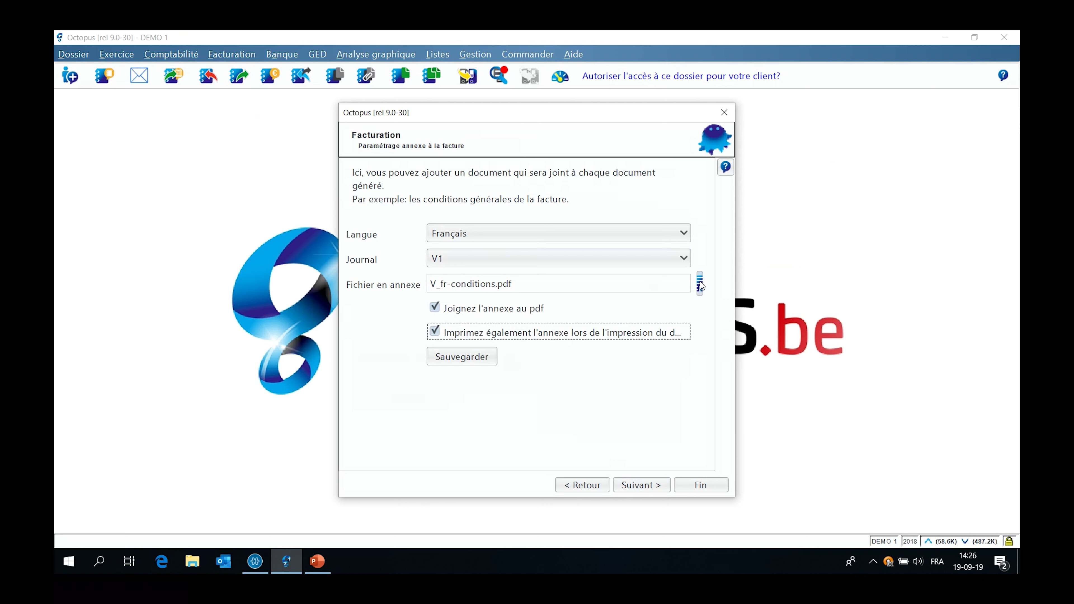
left_click(700, 284)
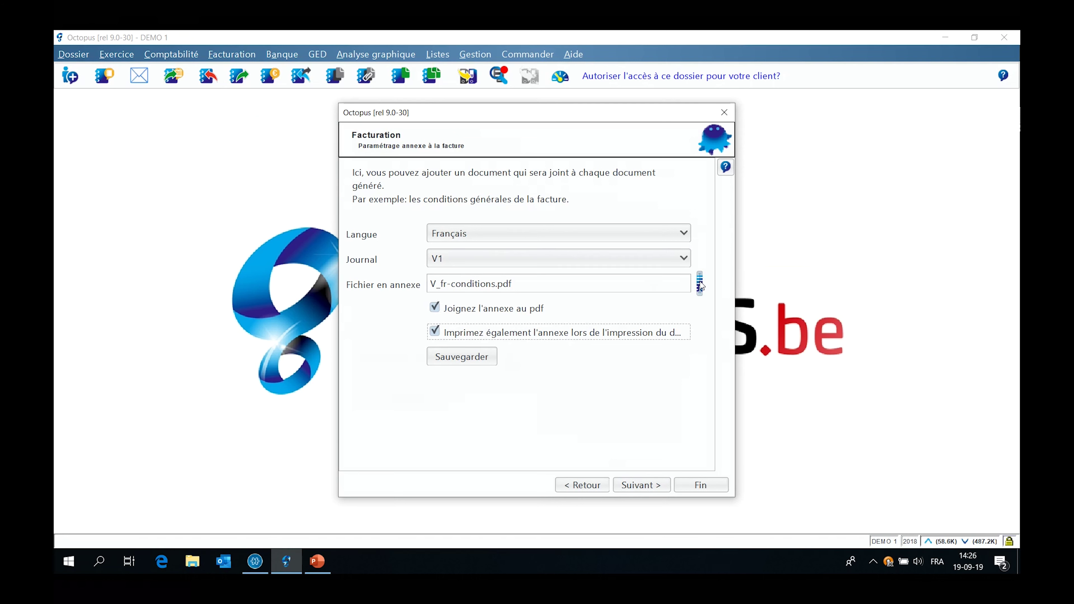
left_click(589, 233)
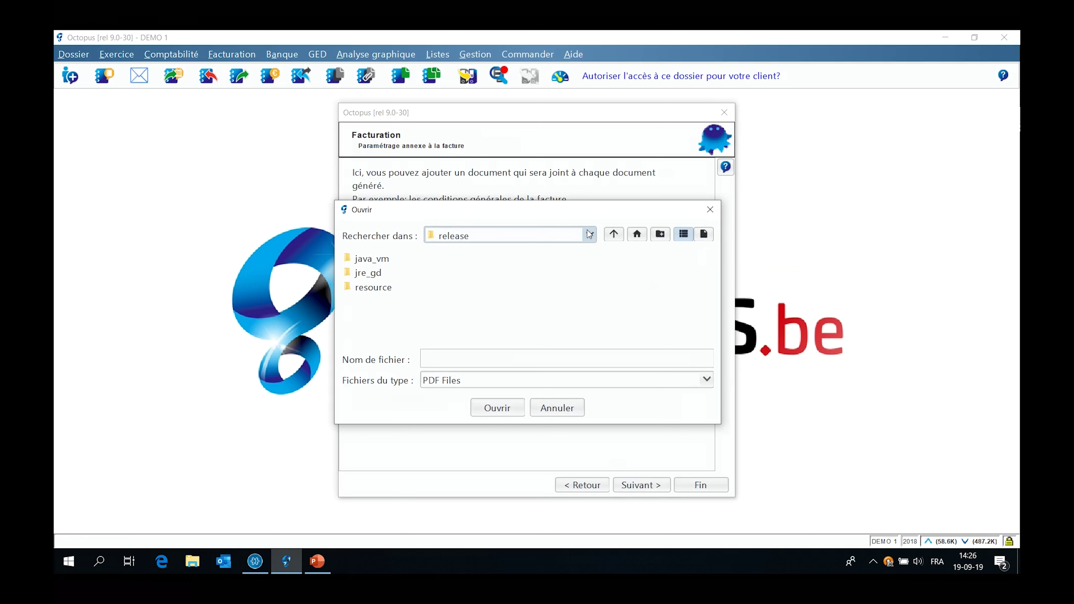
left_click_drag(589, 321, 589, 256)
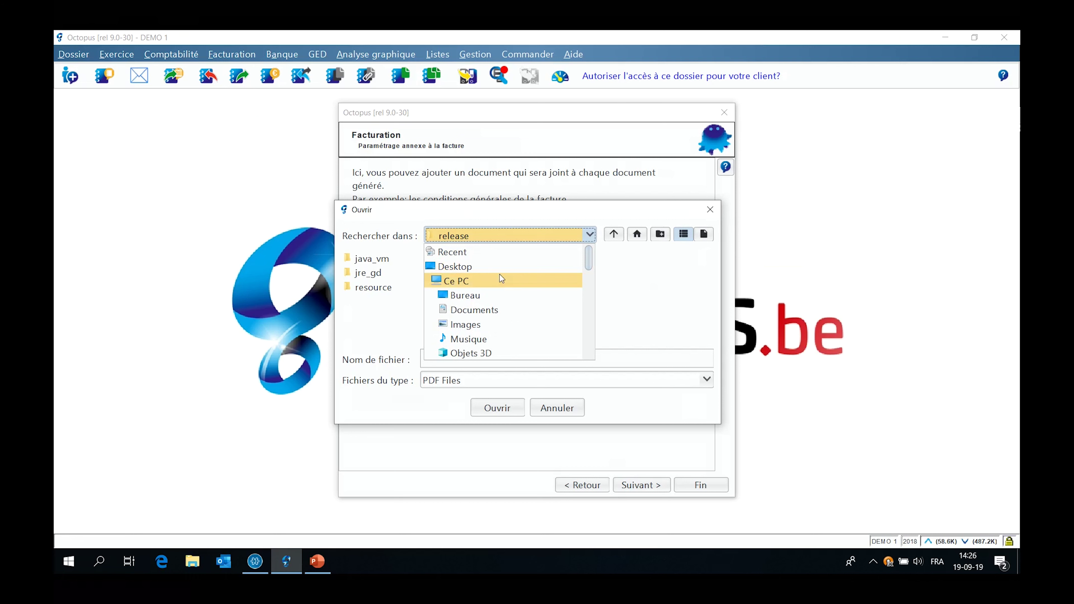
left_click(500, 267)
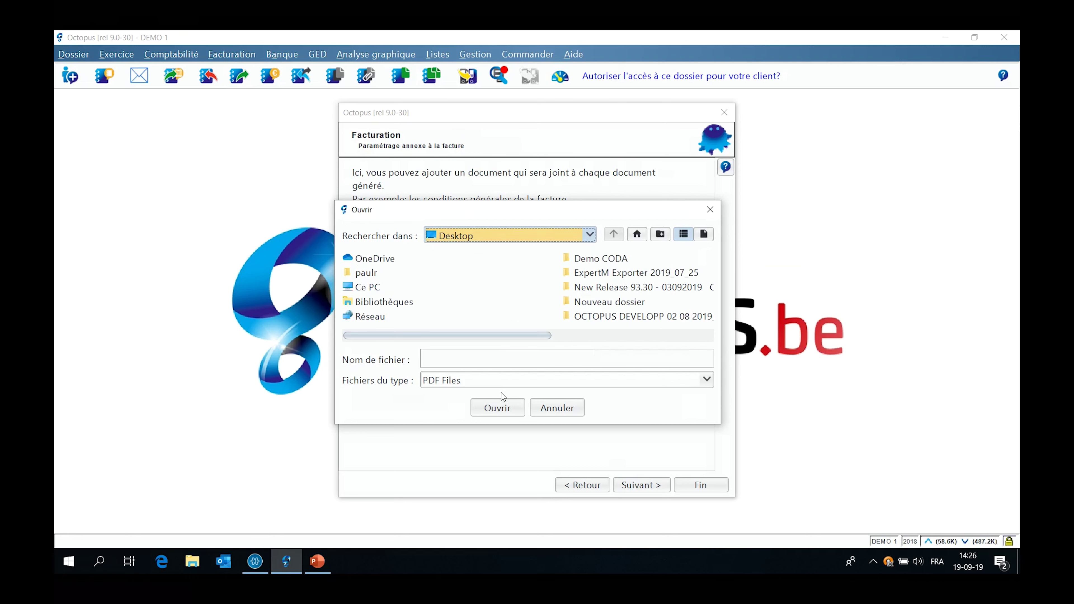
left_click_drag(523, 337, 679, 351)
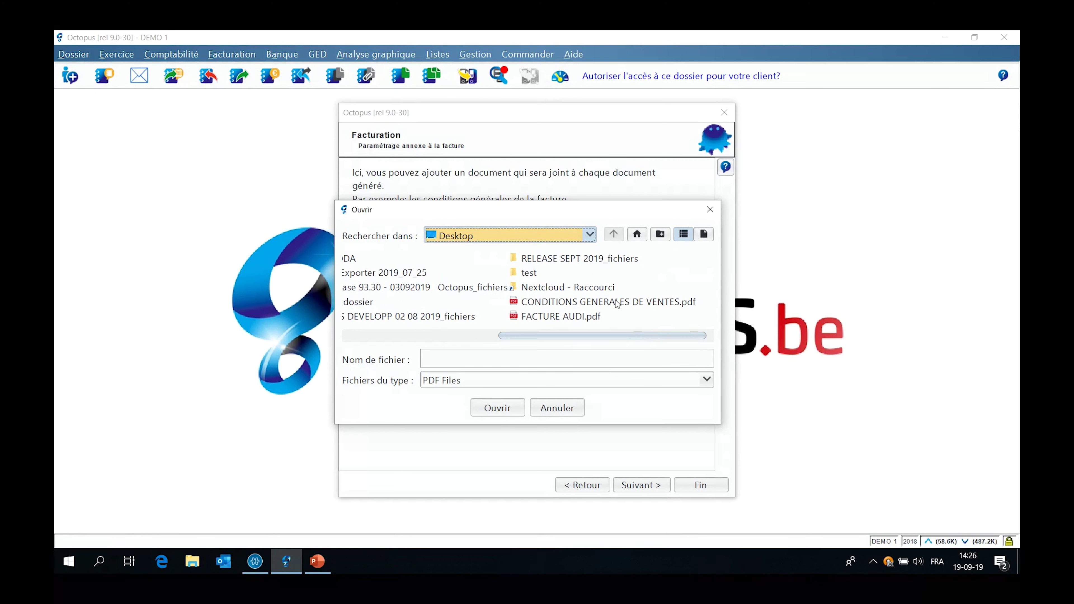
left_click(617, 302)
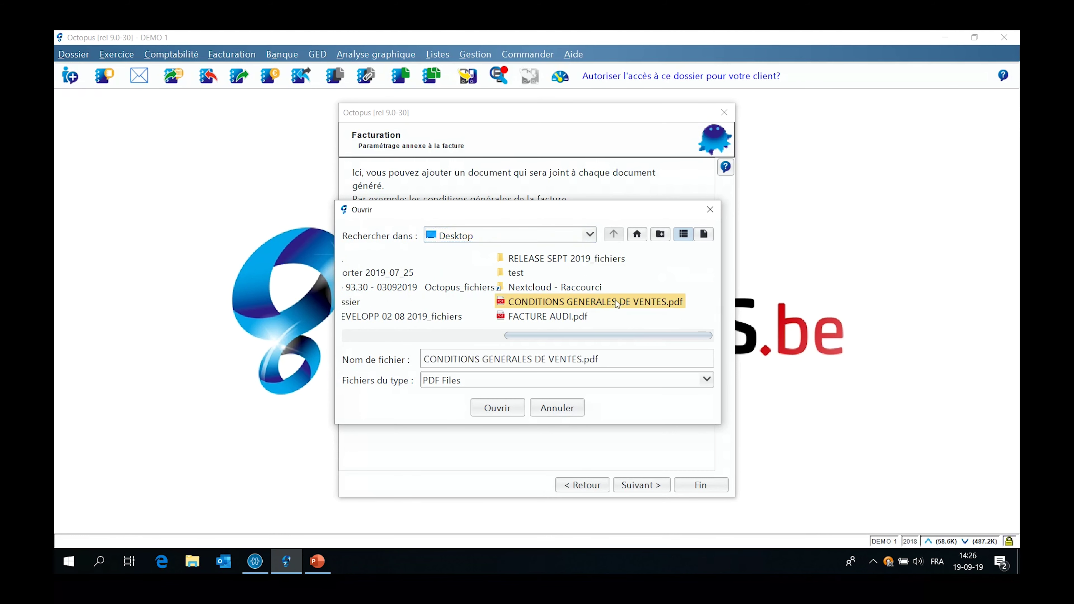
left_click(497, 409)
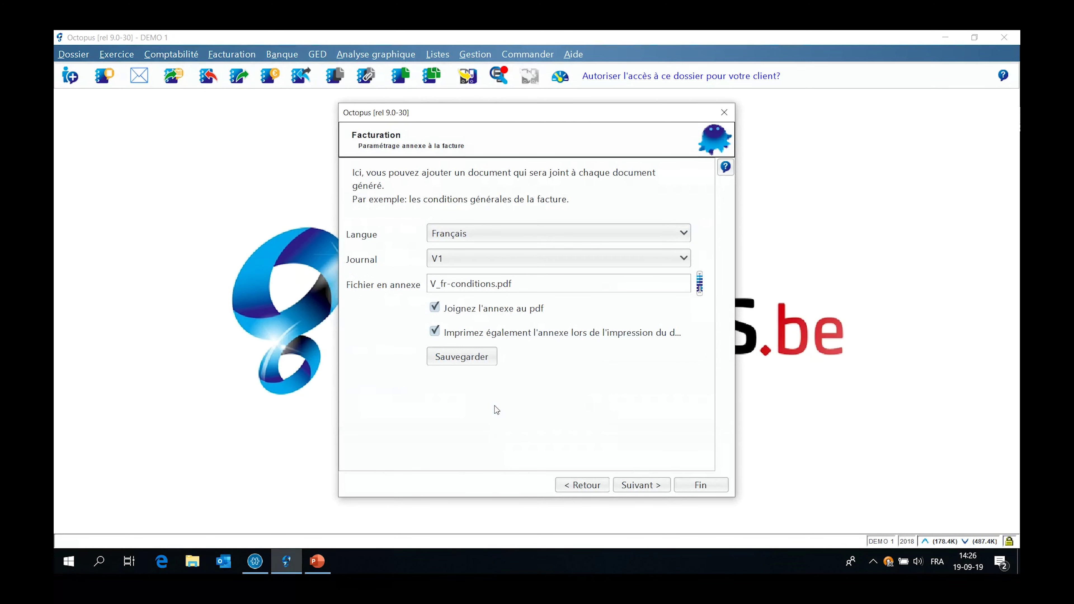
left_click(471, 358)
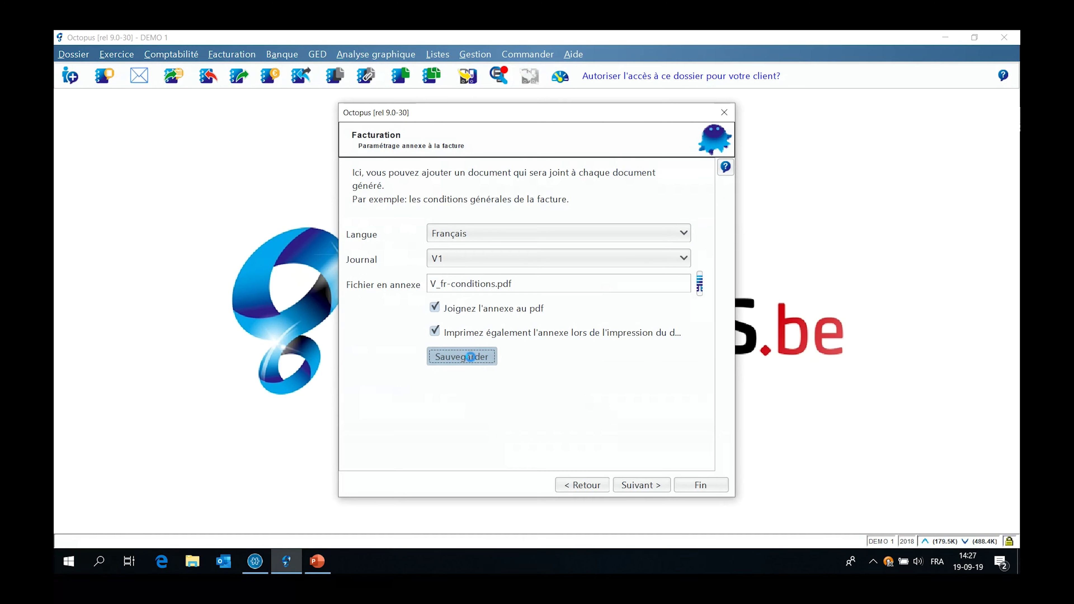
Step: Advance through the remaining invoicing initialisation pages up to the automatic invoice registration accounts and finish the wizard
left_click(641, 486)
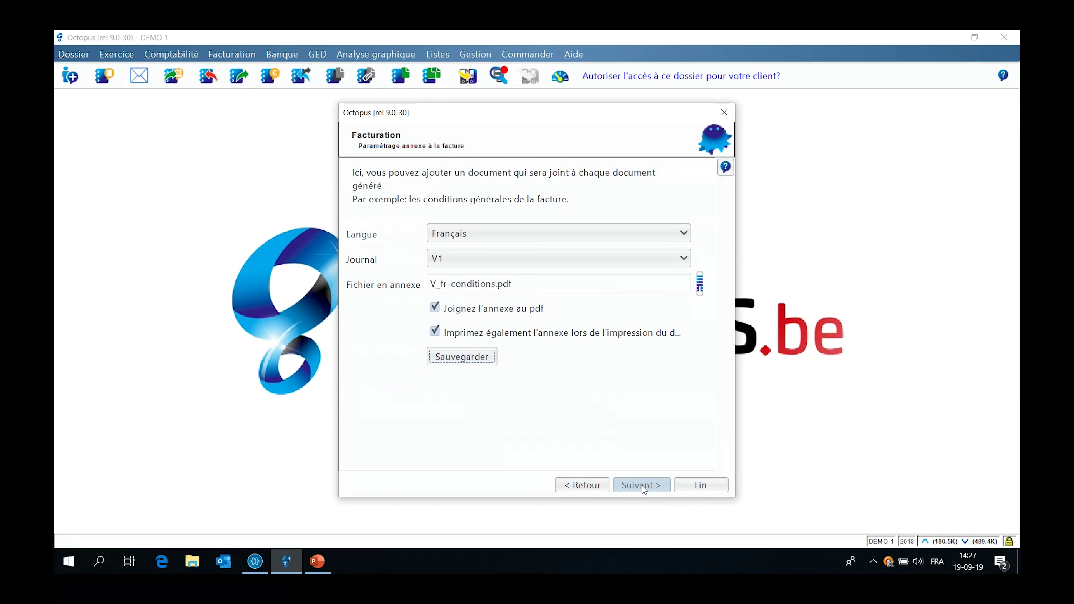
left_click(642, 487)
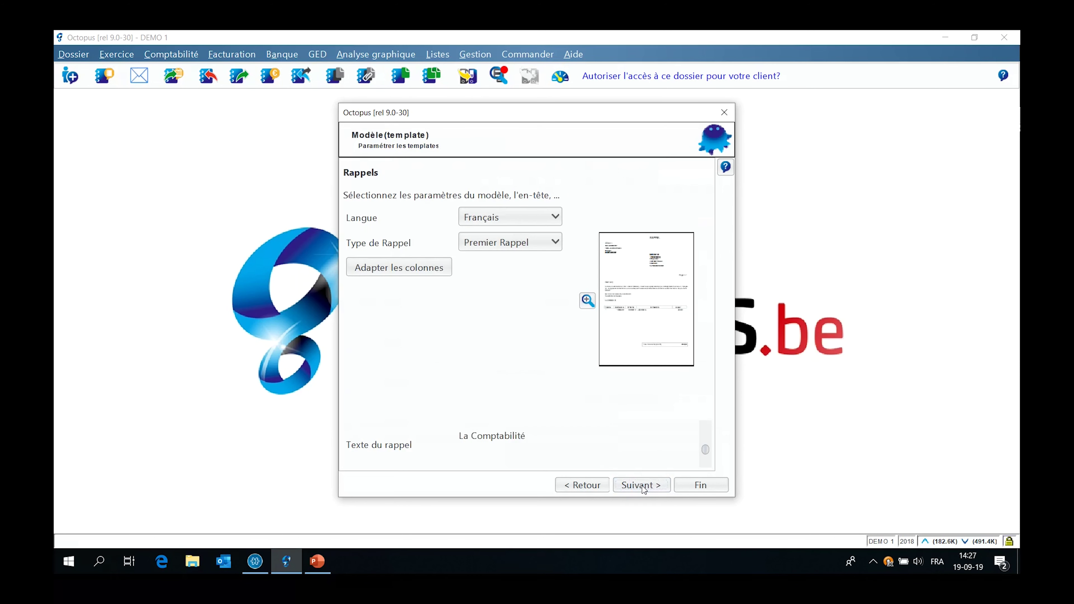
left_click(642, 486)
left_click(642, 487)
left_click(641, 486)
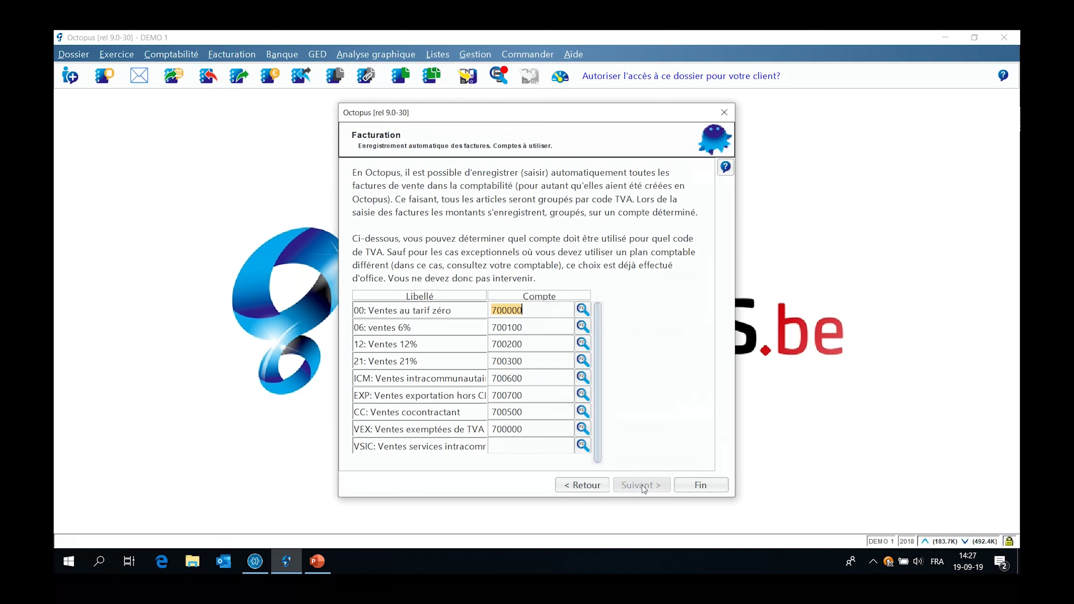
left_click(706, 490)
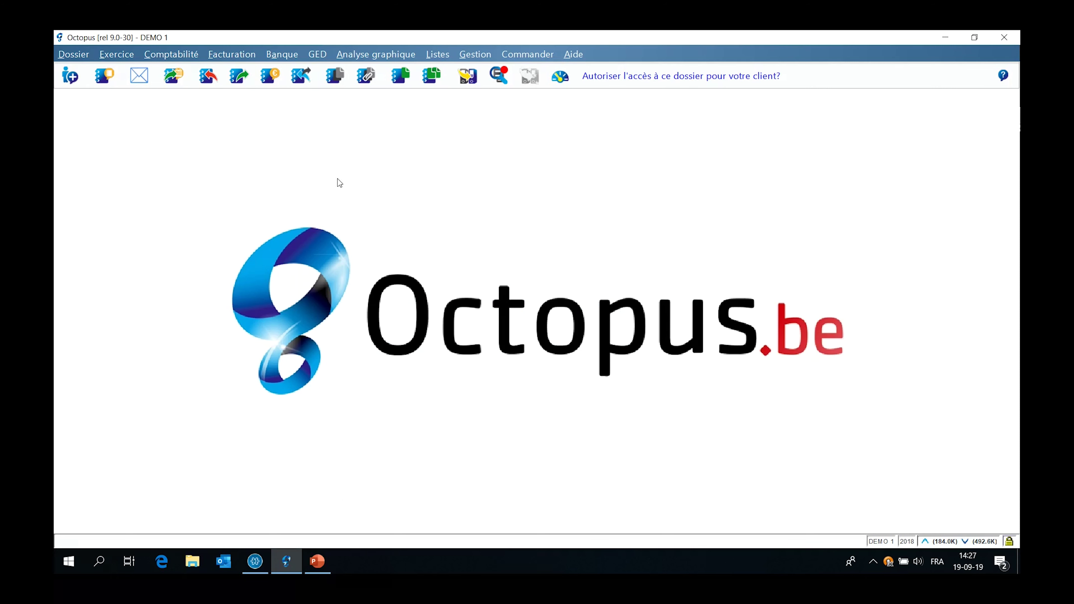
Step: Try to open the sales invoices in the 2018 accounting year
left_click(235, 55)
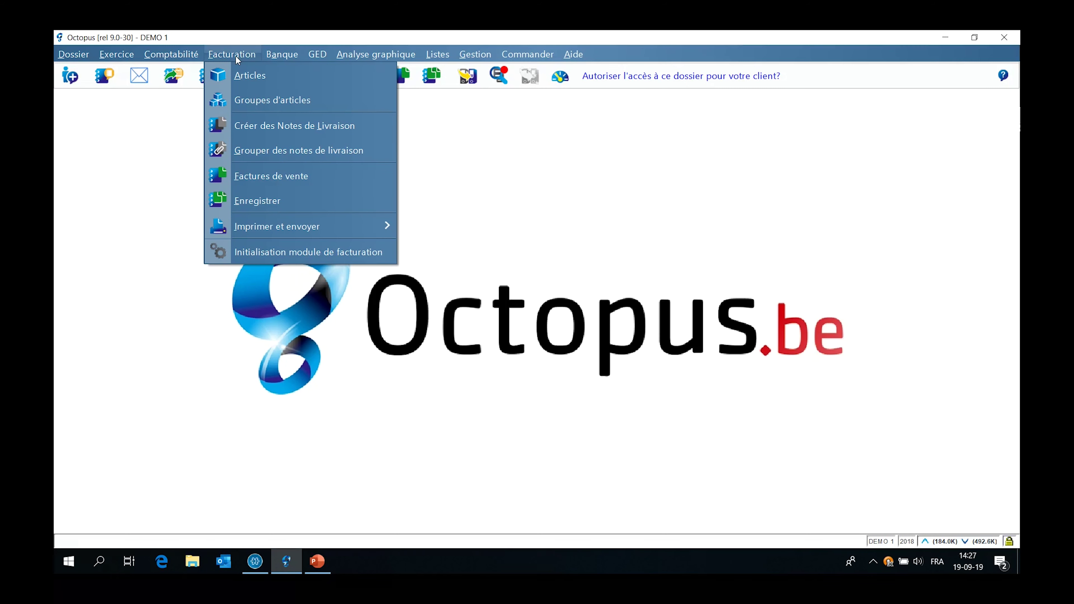
left_click(246, 176)
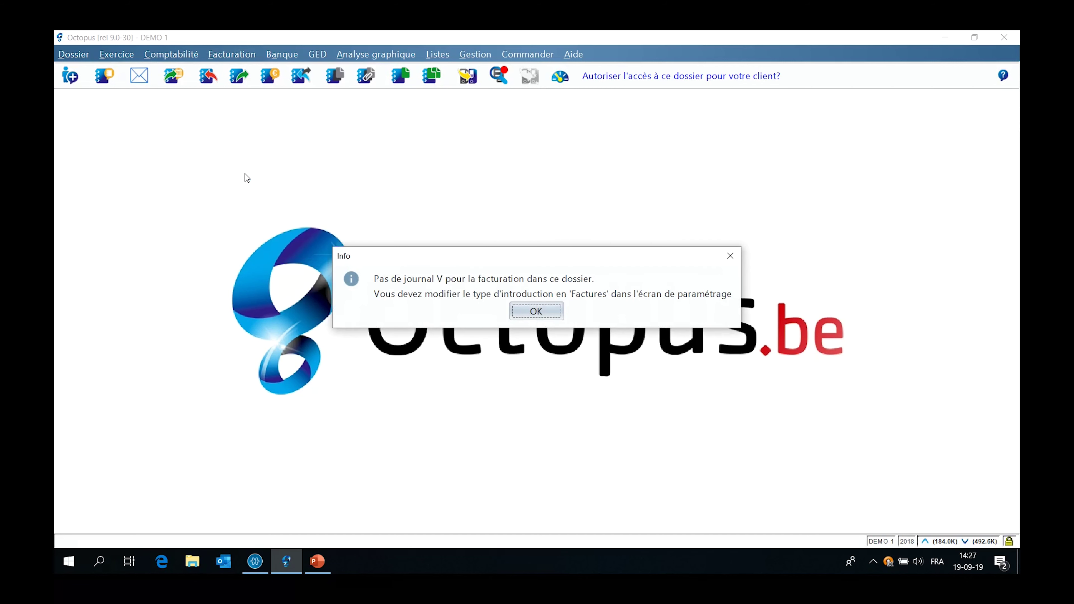
left_click(534, 312)
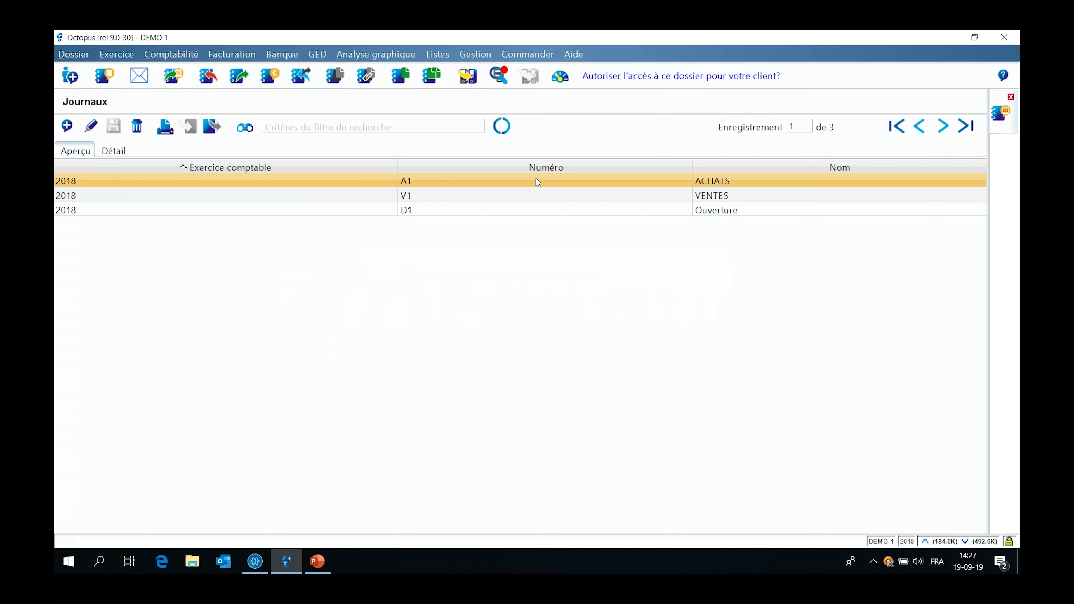
Step: Switch the working accounting year to 2019
left_click(108, 55)
left_click(159, 78)
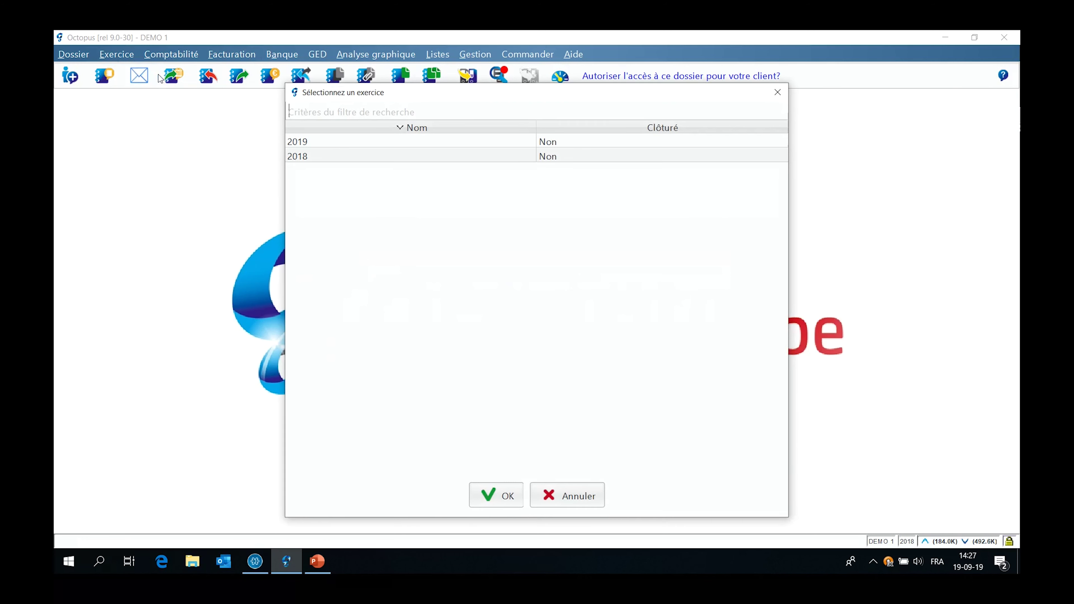
left_click(318, 145)
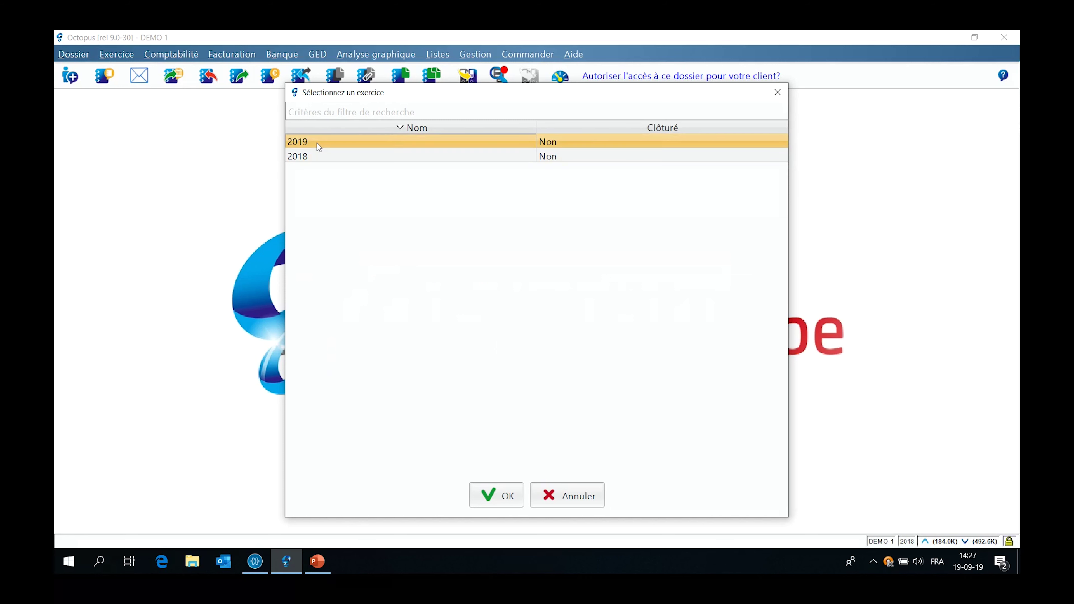
double_click(318, 146)
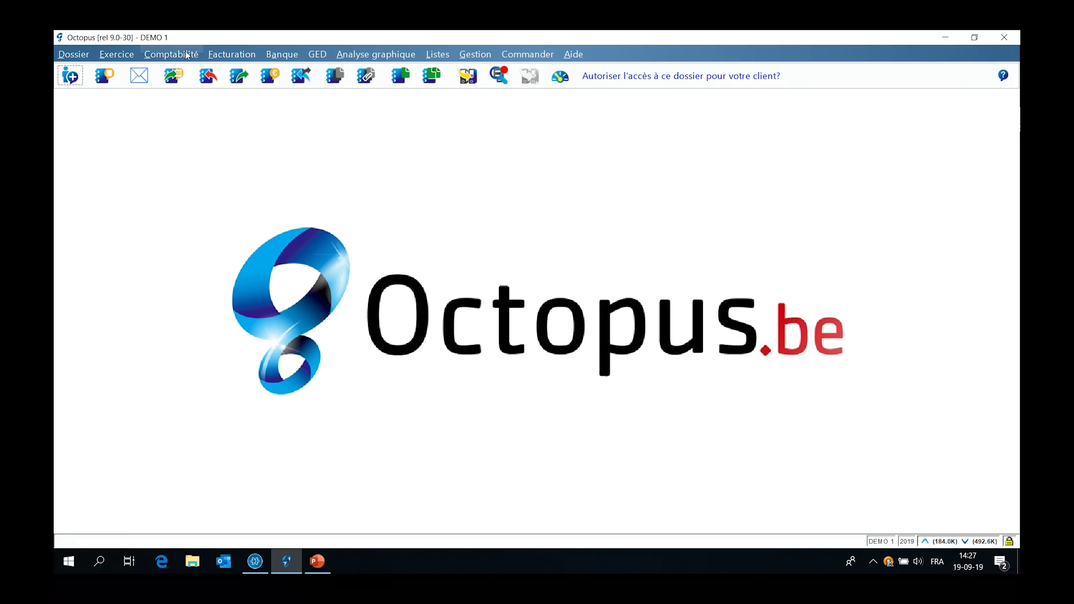
Step: Open sales invoice entry in the V2 FACTURES DE VENTES journal
left_click(238, 56)
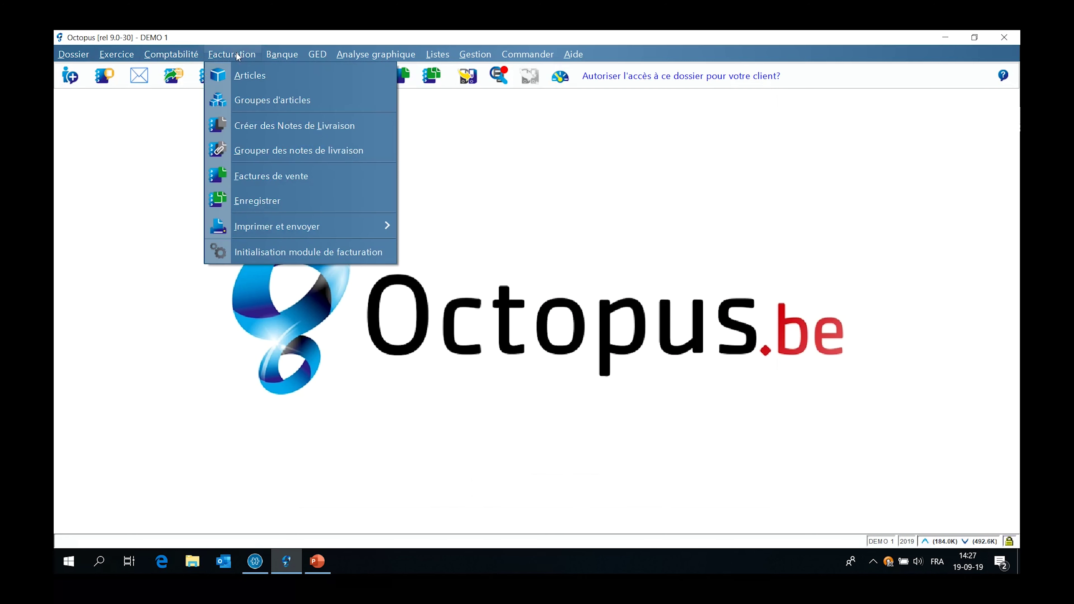
left_click(266, 177)
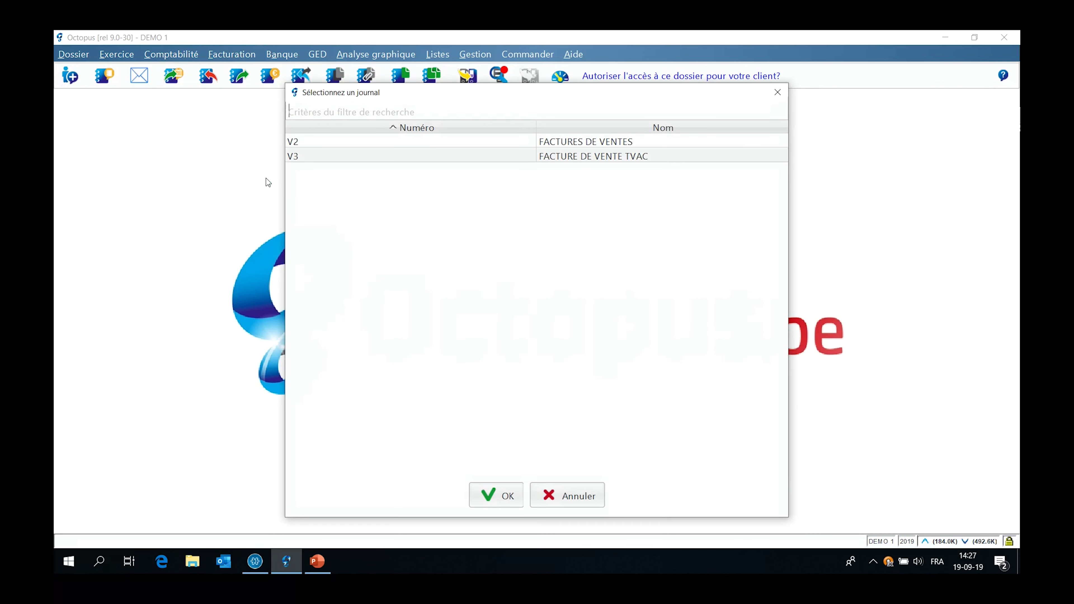
left_click(351, 145)
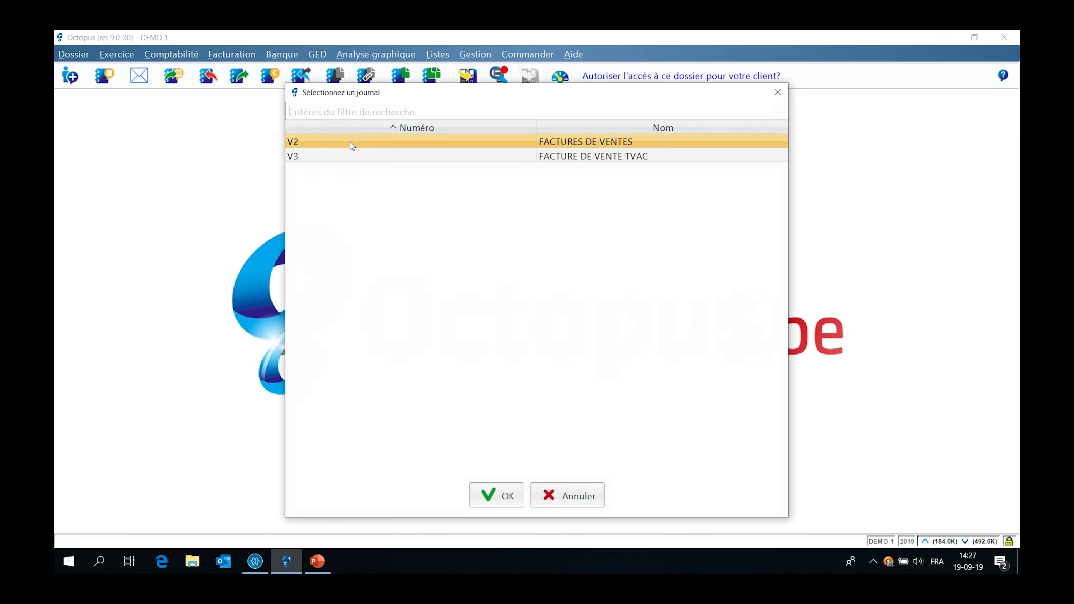
double_click(351, 145)
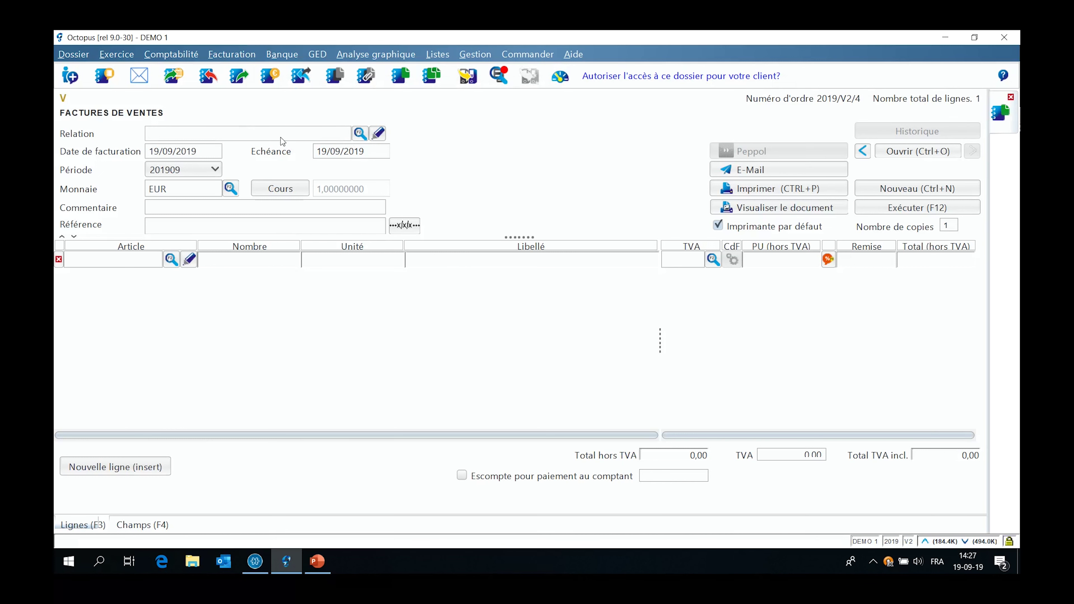
Step: Search the customers for "Liege" and set LIEGE EXPRESS as the invoice's relation
type("Liege")
left_click(355, 136)
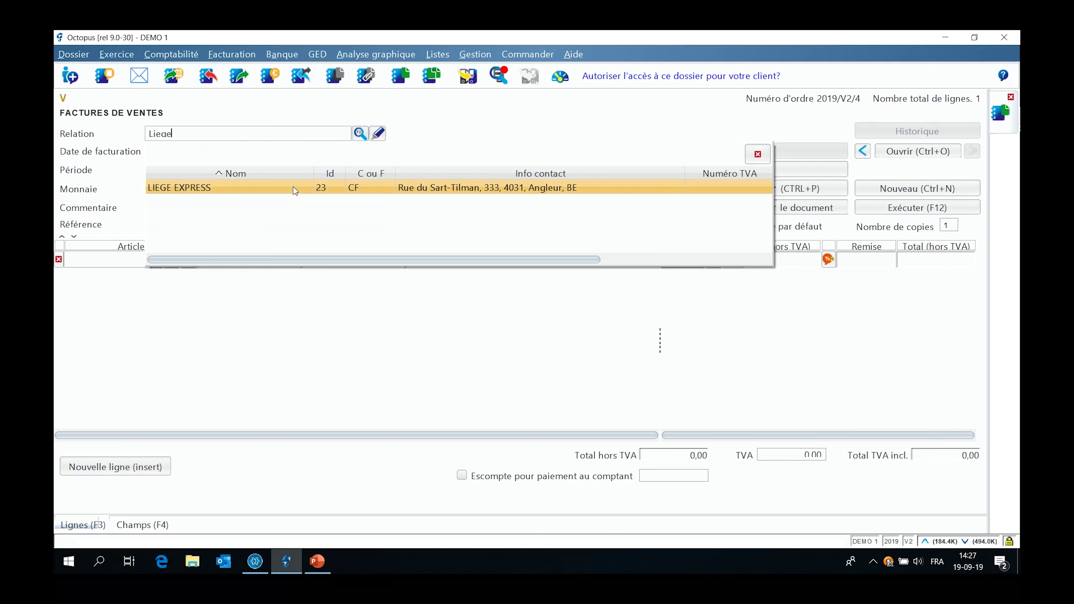
left_click(293, 186)
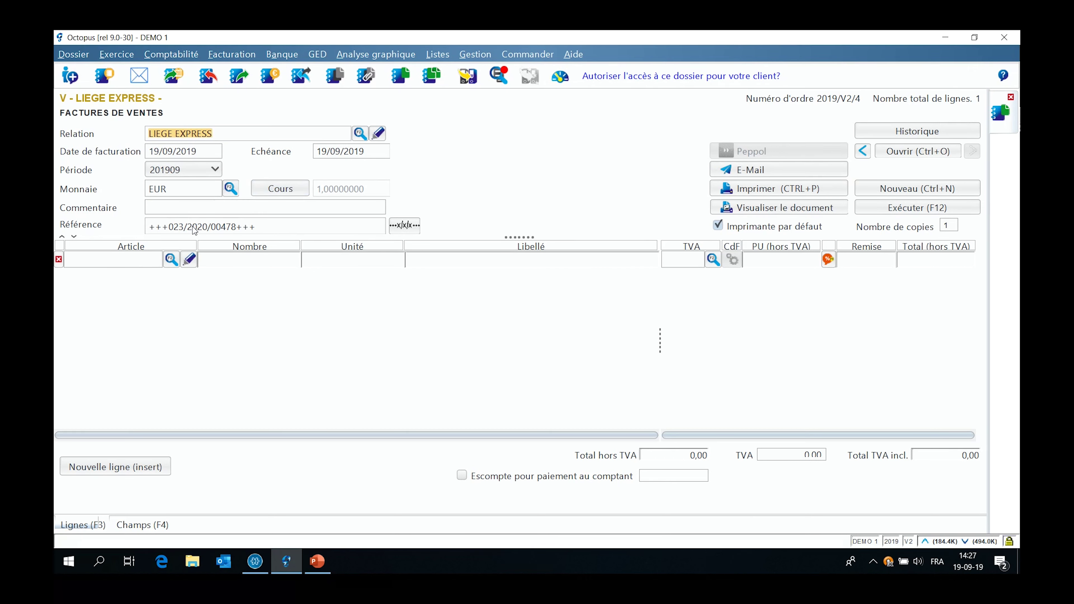
left_click(193, 227)
left_click(192, 227)
Step: Enter article MOC (Main d'oeuvre carrosserie) on the first invoice line with a quantity of 4 and start a second line
left_click(149, 258)
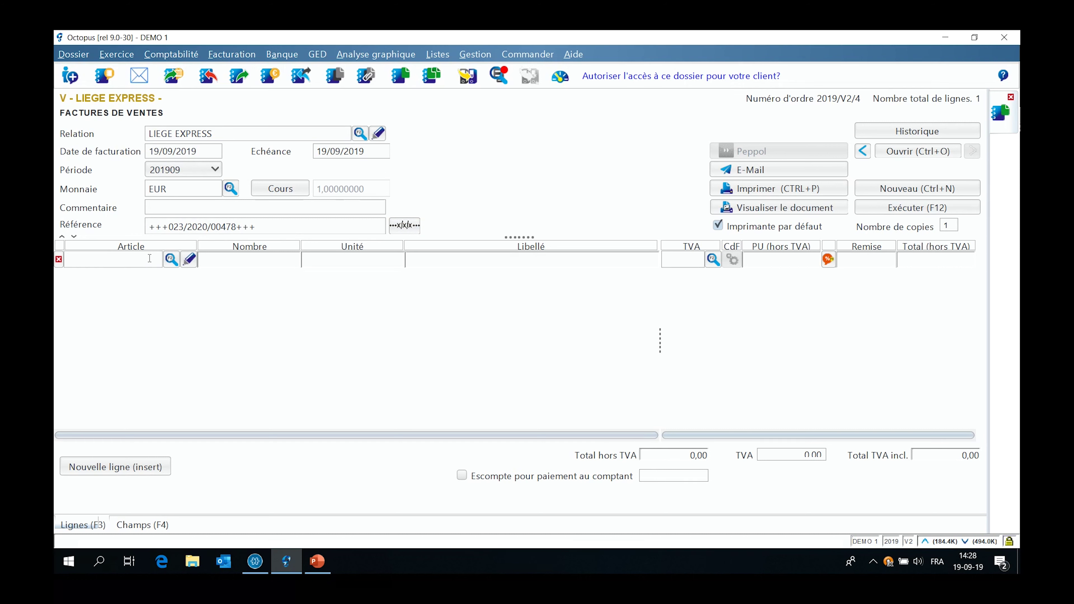
type("mod")
left_click(171, 259)
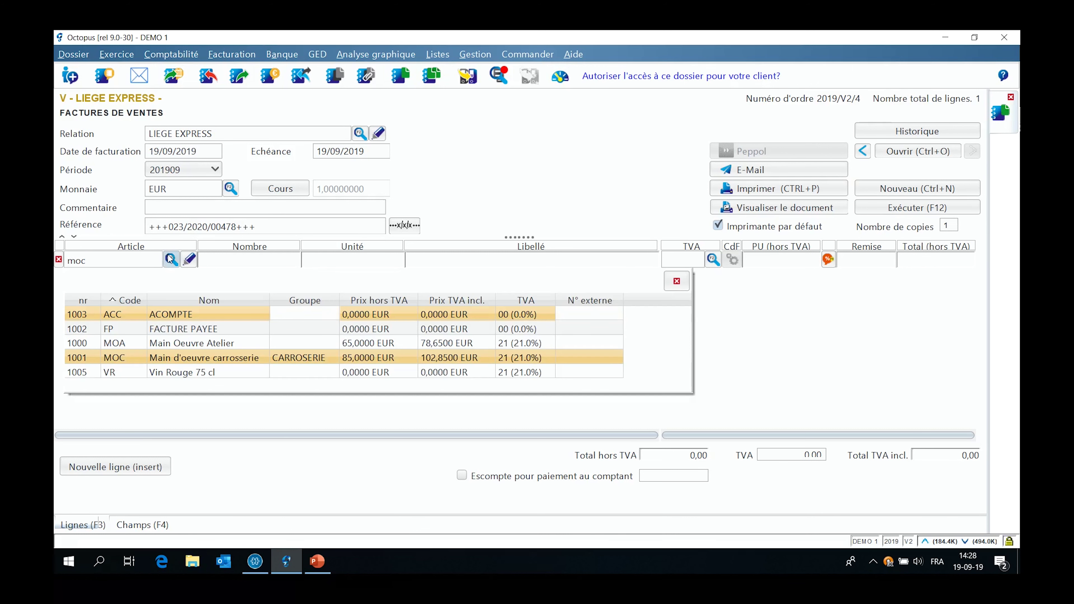
double_click(190, 358)
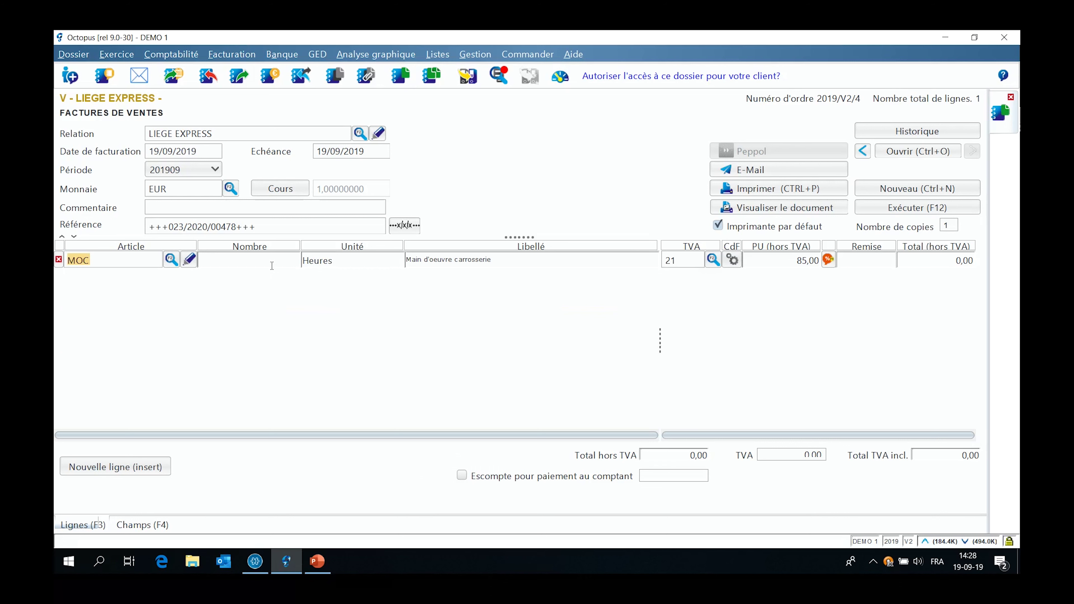
left_click(279, 261)
type("4")
key("Tab")
key("Tab")
key("Tab")
key("Tab")
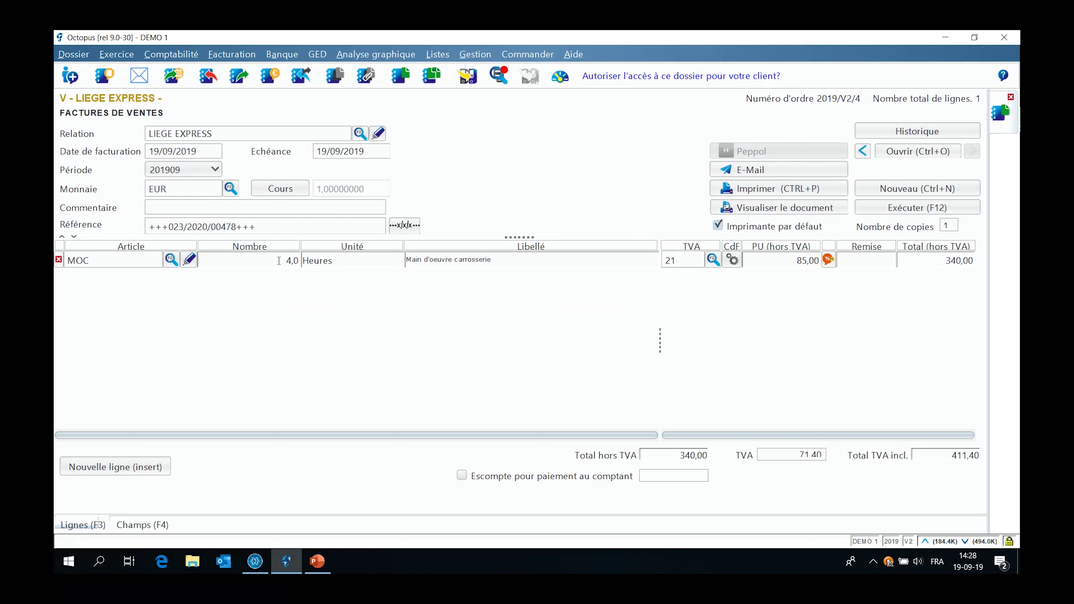
key("Tab")
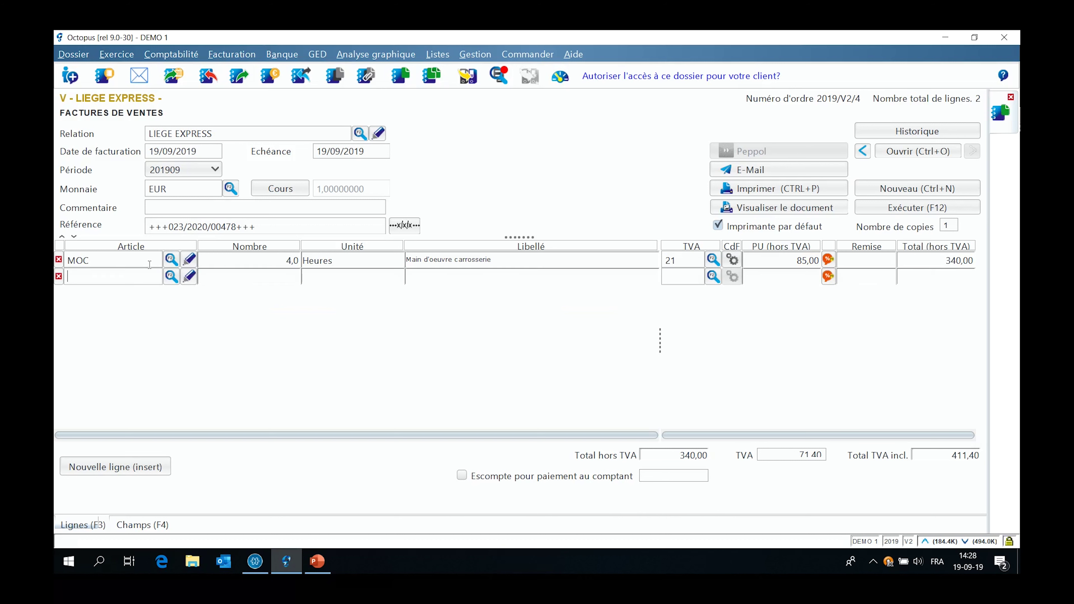
Step: Fill the second invoice line with quantity 1, description "Pare choc" and a unit price of 250 excluding VAT
left_click(288, 278)
type("1")
left_click(432, 279)
type("Pare choc")
left_click(793, 279)
type("250")
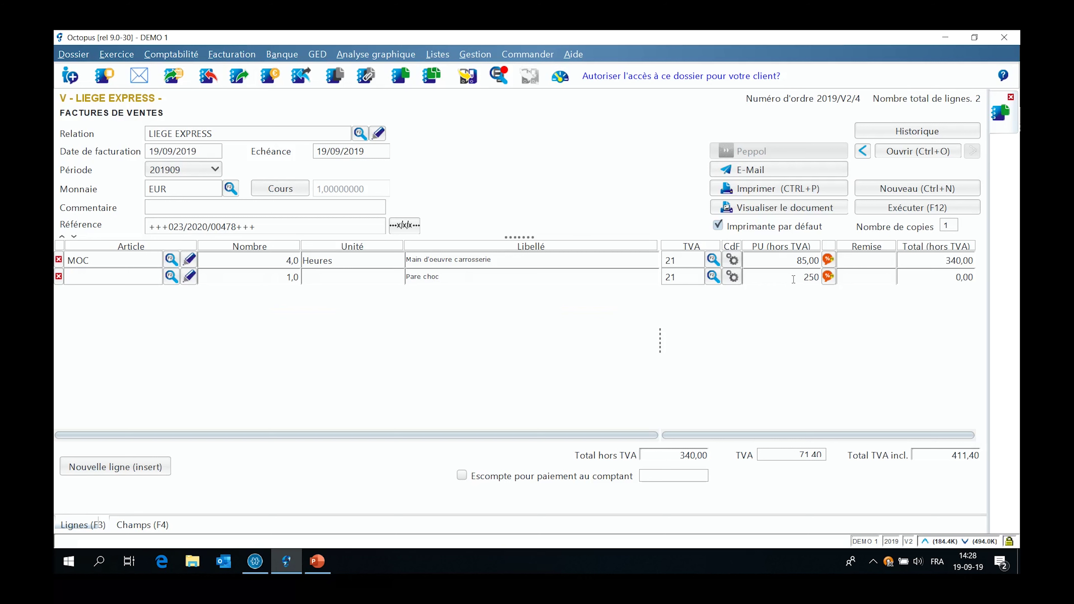
key("Tab")
Step: Fill in the invoice's extra fields with the vehicle's plate number and the chassis value wwwxxx, and return to the invoice lines
left_click(144, 526)
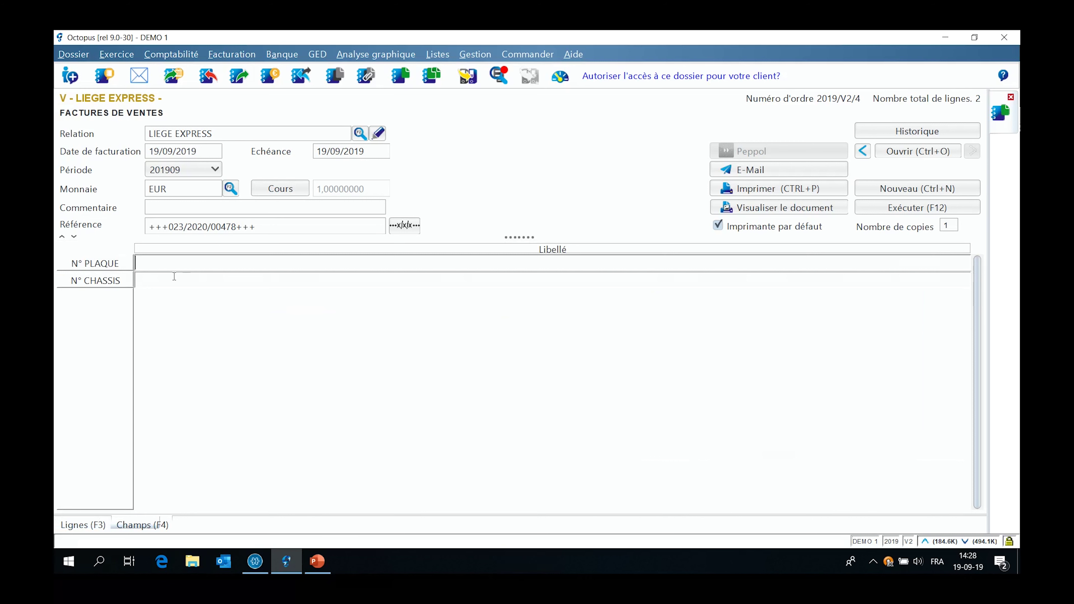
type("1FPI135")
left_click(168, 279)
type("wwwxxx")
left_click(83, 525)
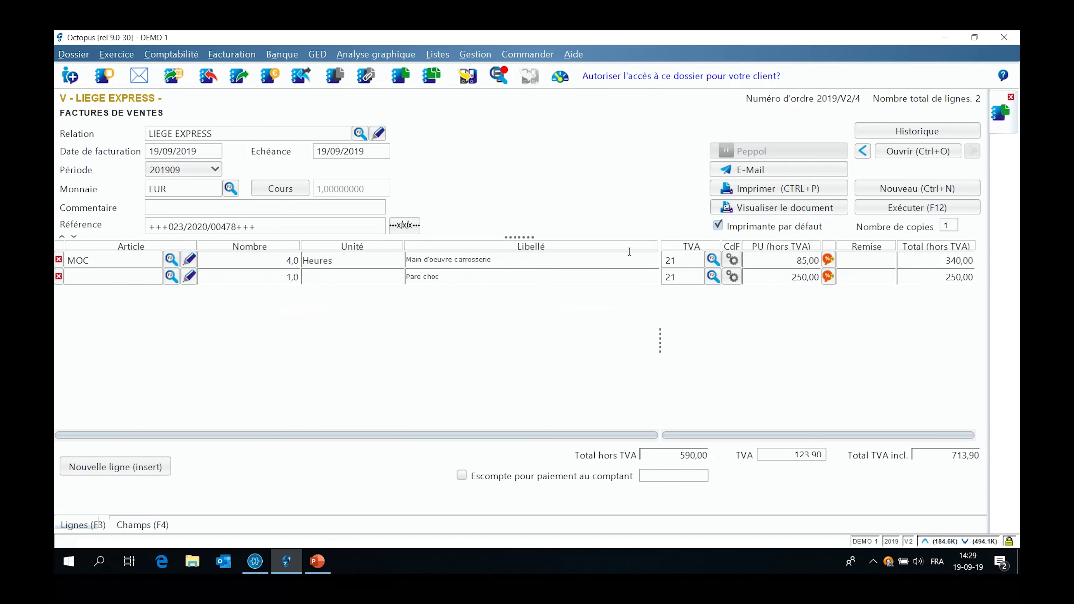
Step: Preview the invoice document, check it down to the payment information, and close the preview
left_click(781, 208)
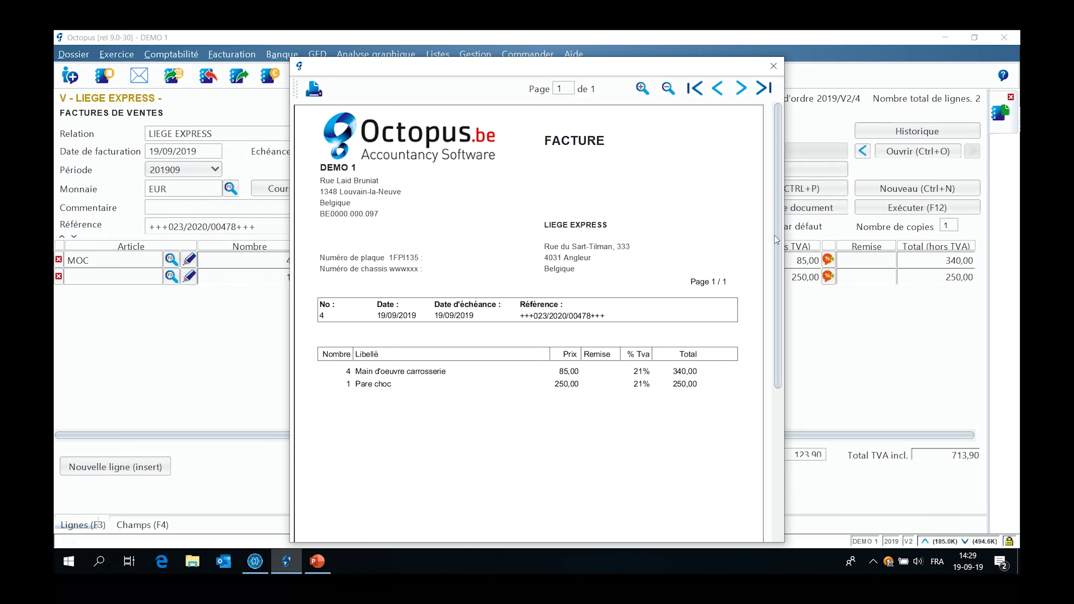
left_click_drag(780, 250, 779, 413)
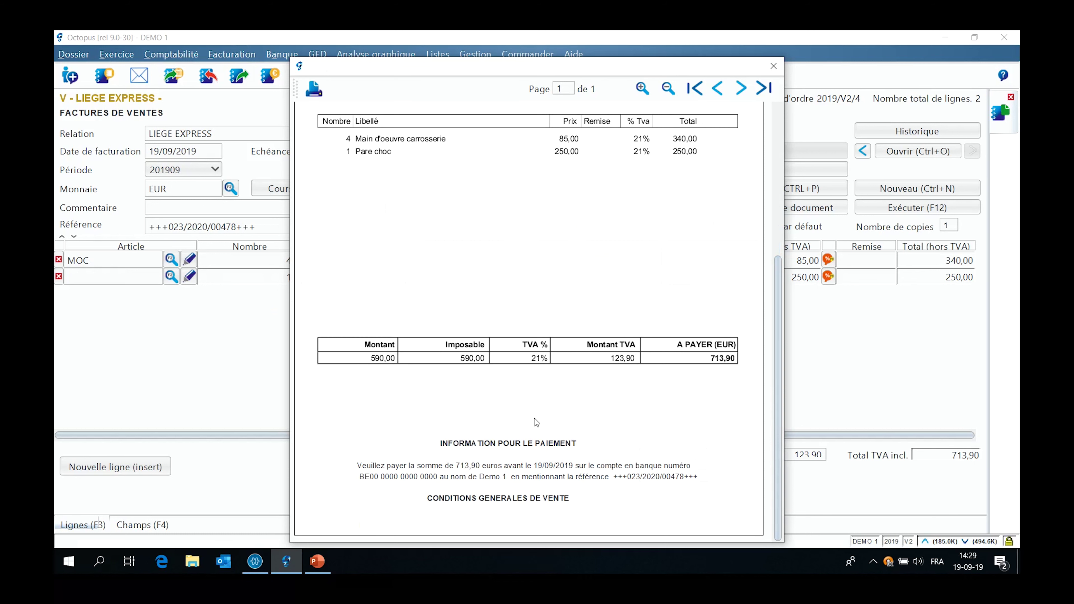
left_click(774, 67)
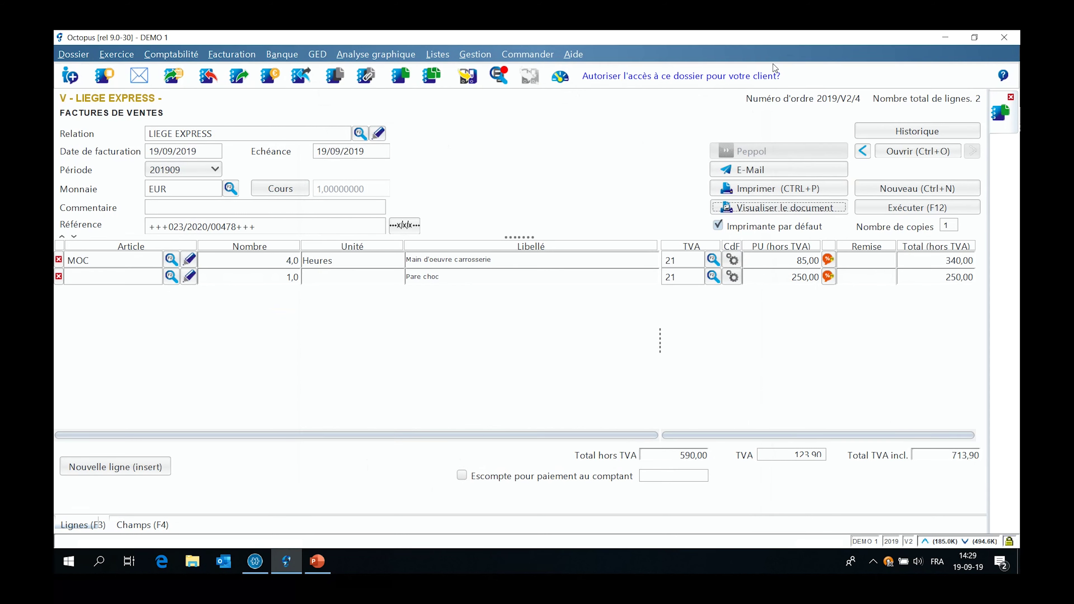
Step: Generate an e-mail for the invoice and switch to the drafted message in Outlook
left_click(766, 170)
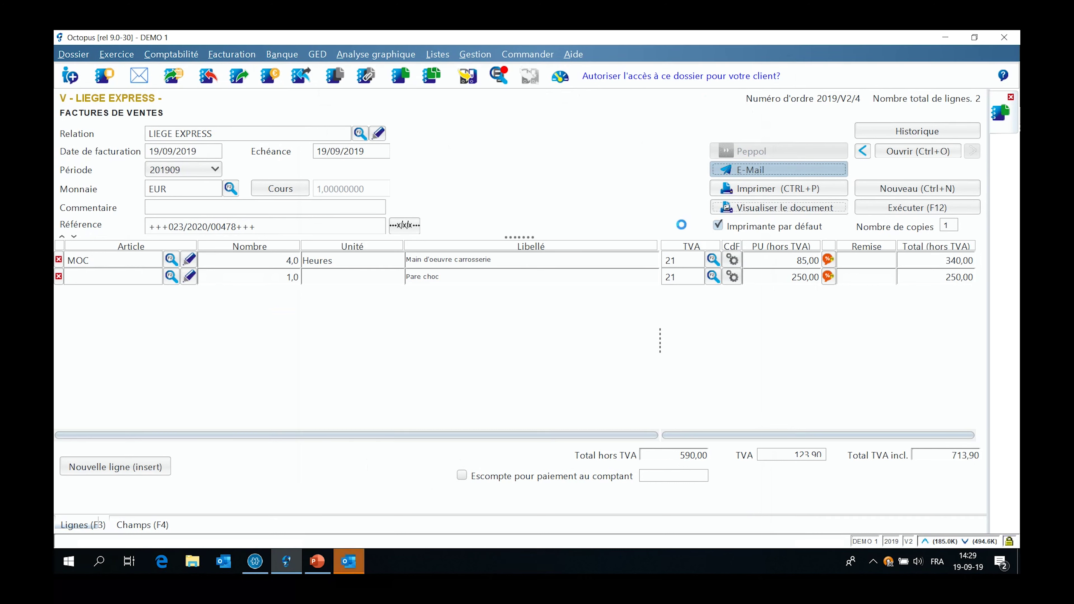
mouse_move(354, 567)
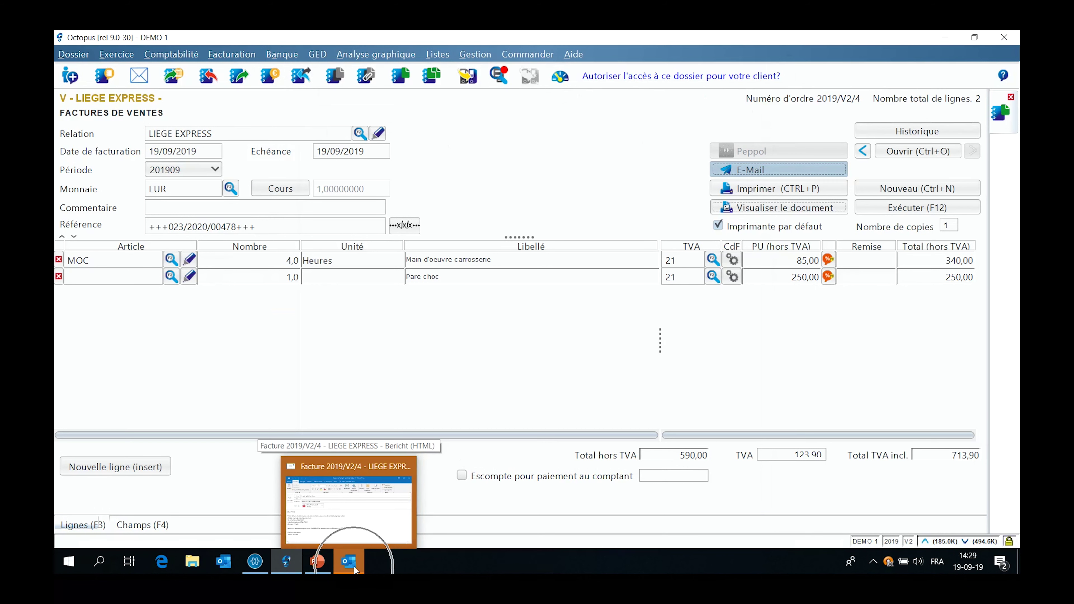
left_click(354, 567)
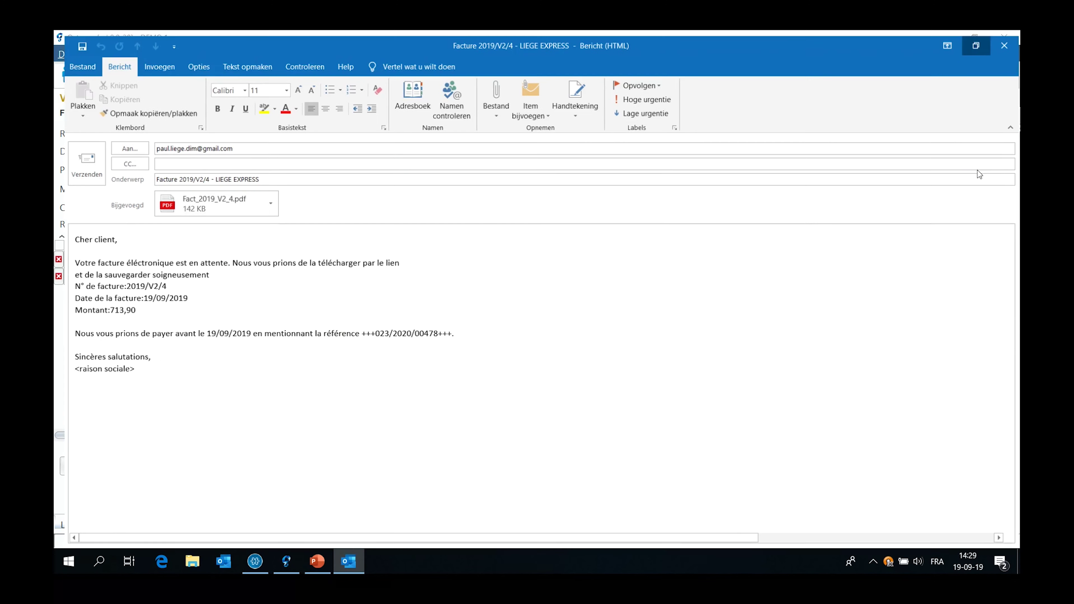
Step: Open the attached Fact_2019_V2_4.pdf from the e-mail and examine its pages
left_click(980, 173)
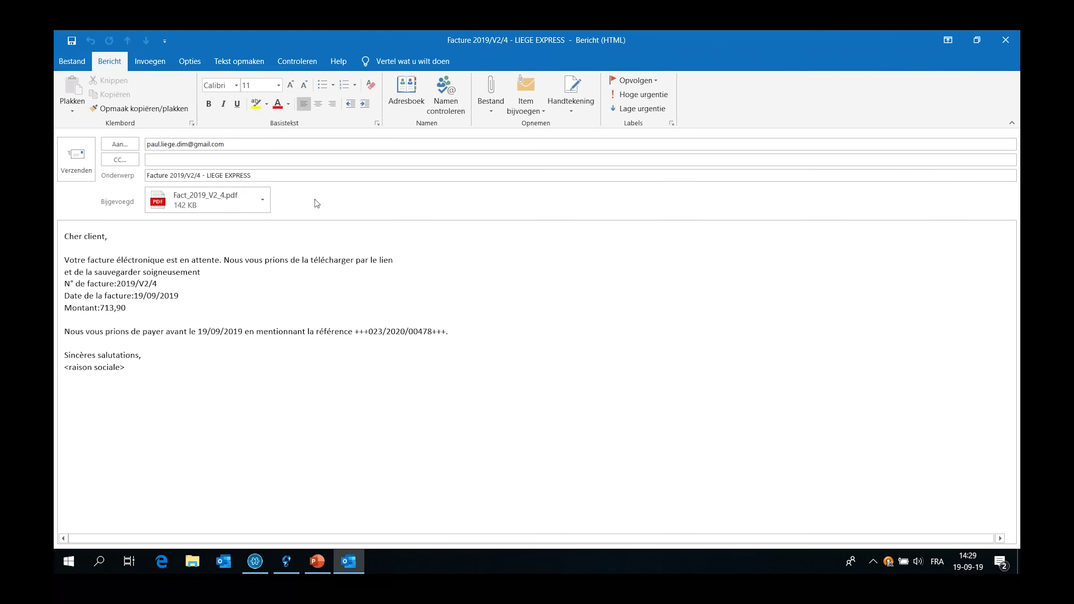
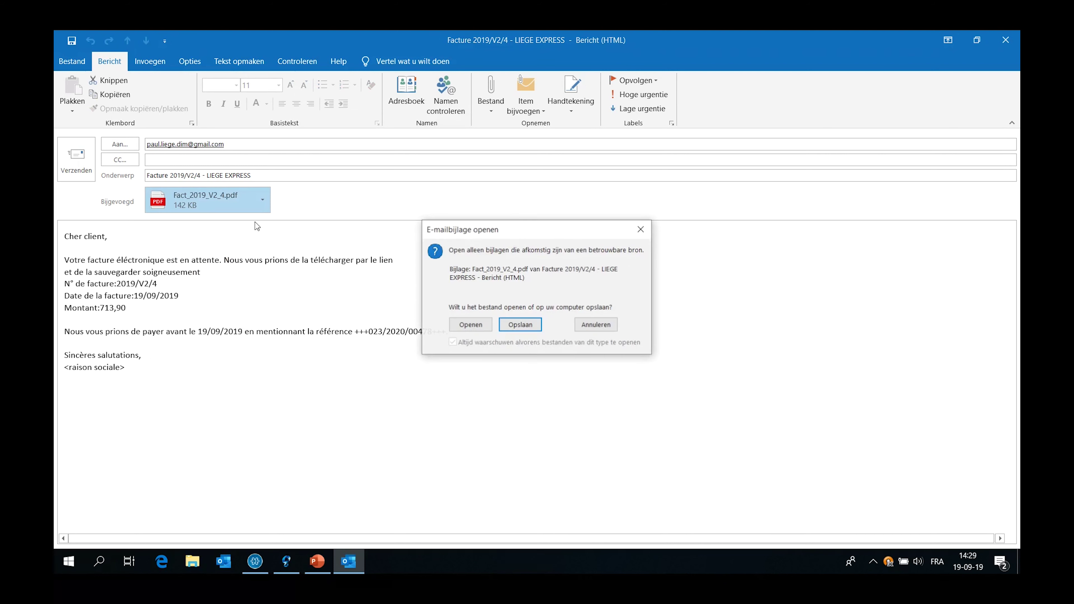
left_click(469, 326)
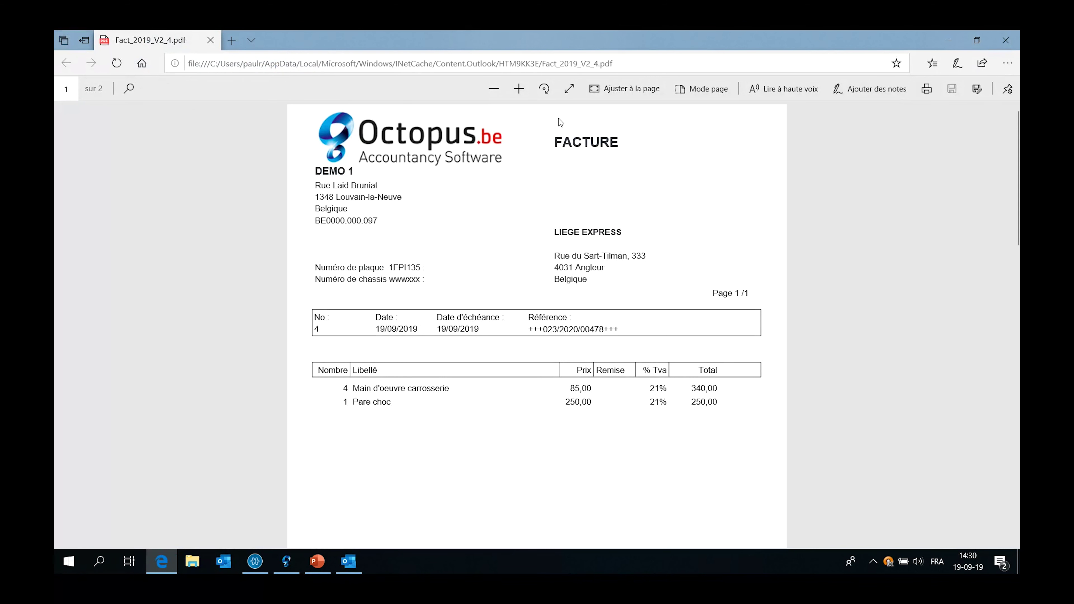
left_click_drag(1019, 216, 1010, 424)
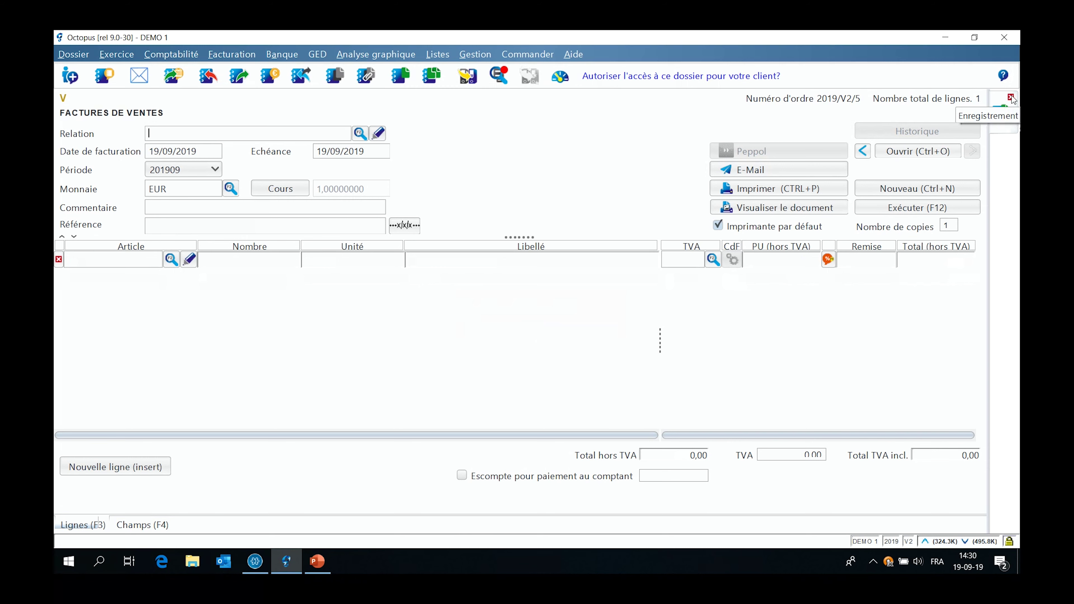
Step: Close invoice entry and list the V2 journal invoices to register for periods 201901 to 201912
left_click(1010, 98)
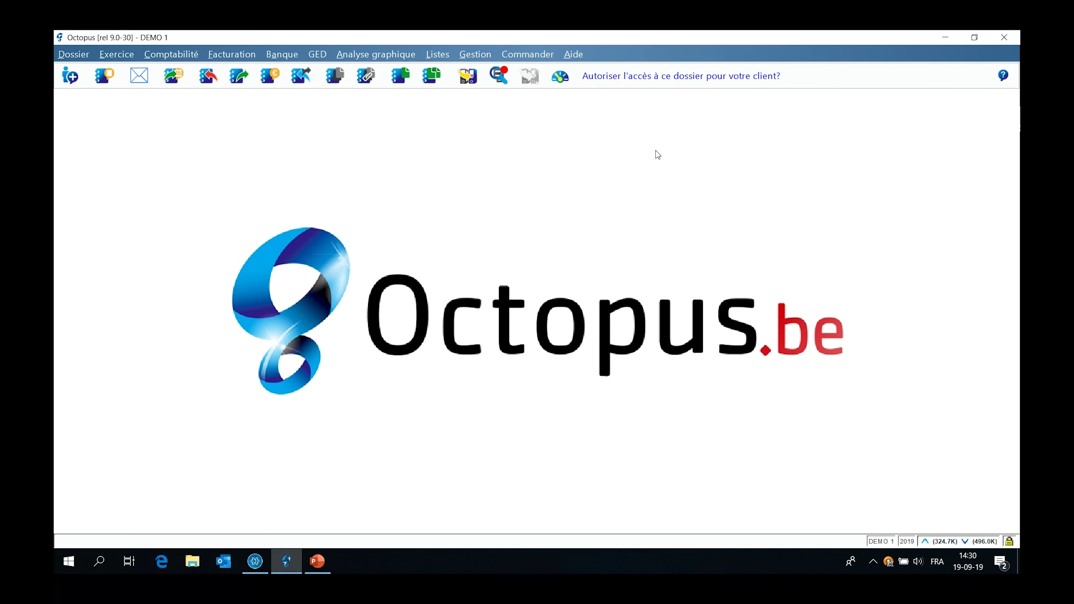
left_click(239, 57)
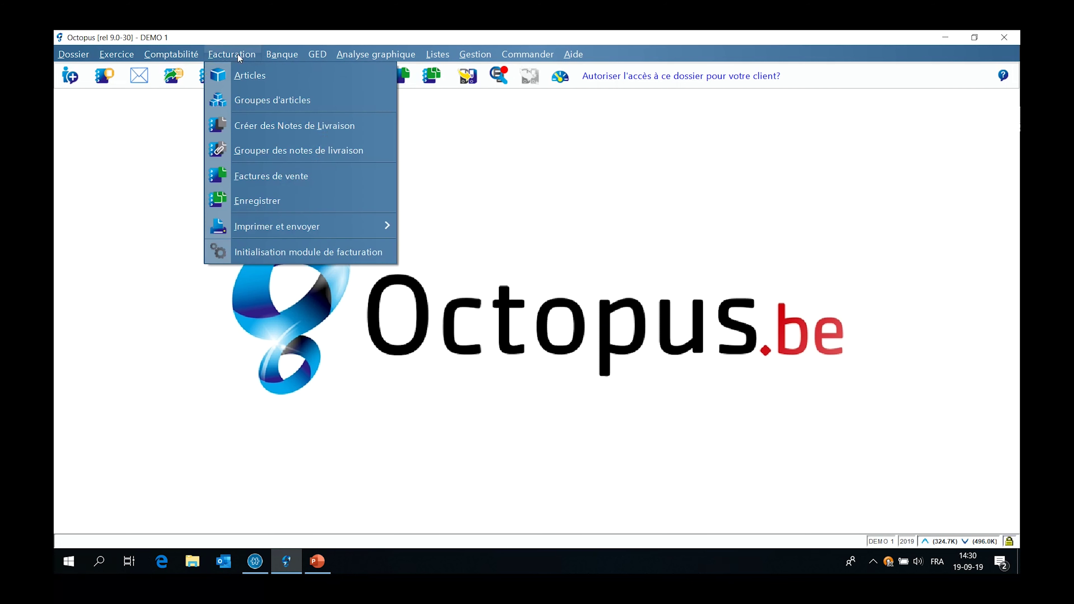
left_click(258, 201)
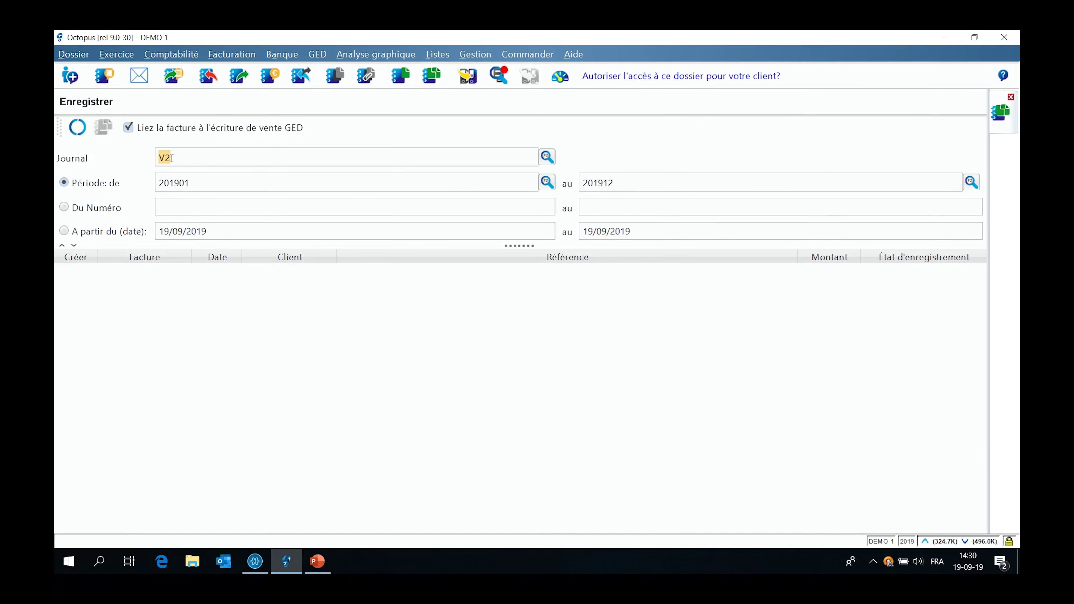
left_click(172, 158)
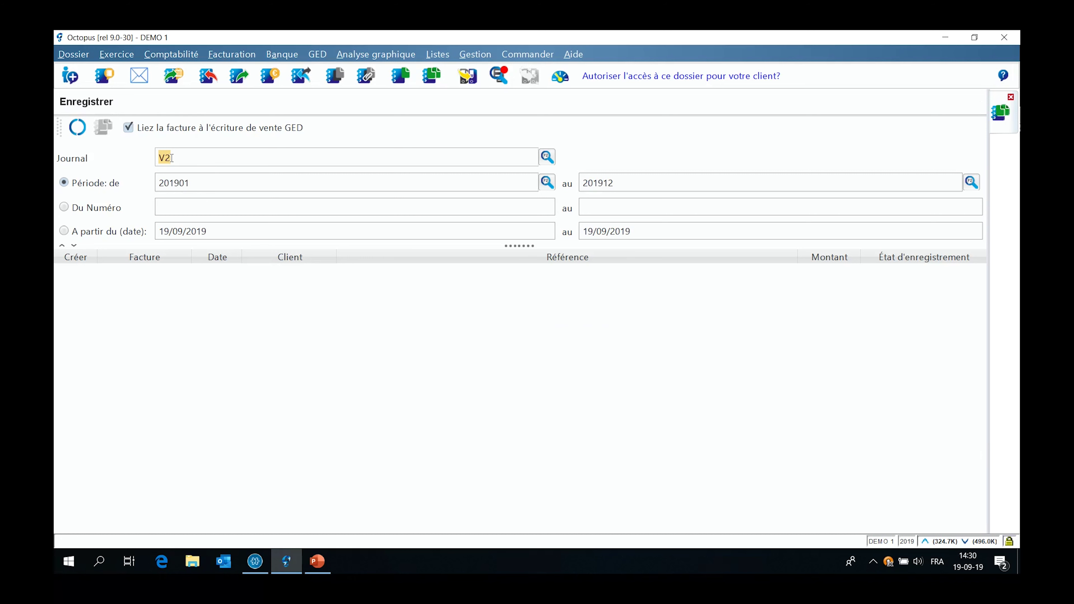
left_click(141, 135)
left_click(76, 129)
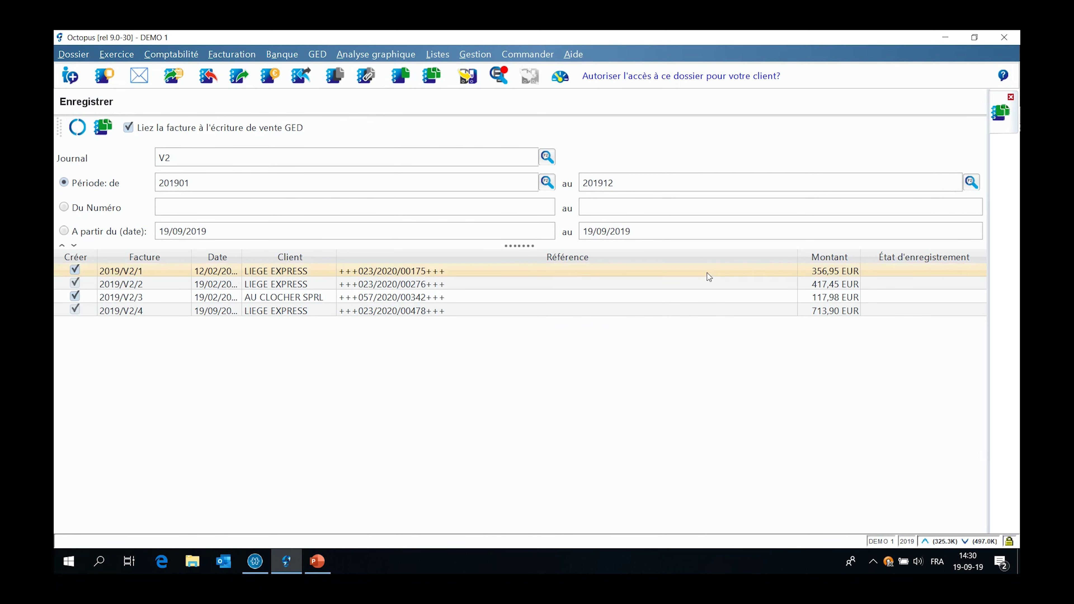
Step: Register all the listed V2 invoices in the accounts, with each invoice linked to its GED sales entry
double_click(902, 287)
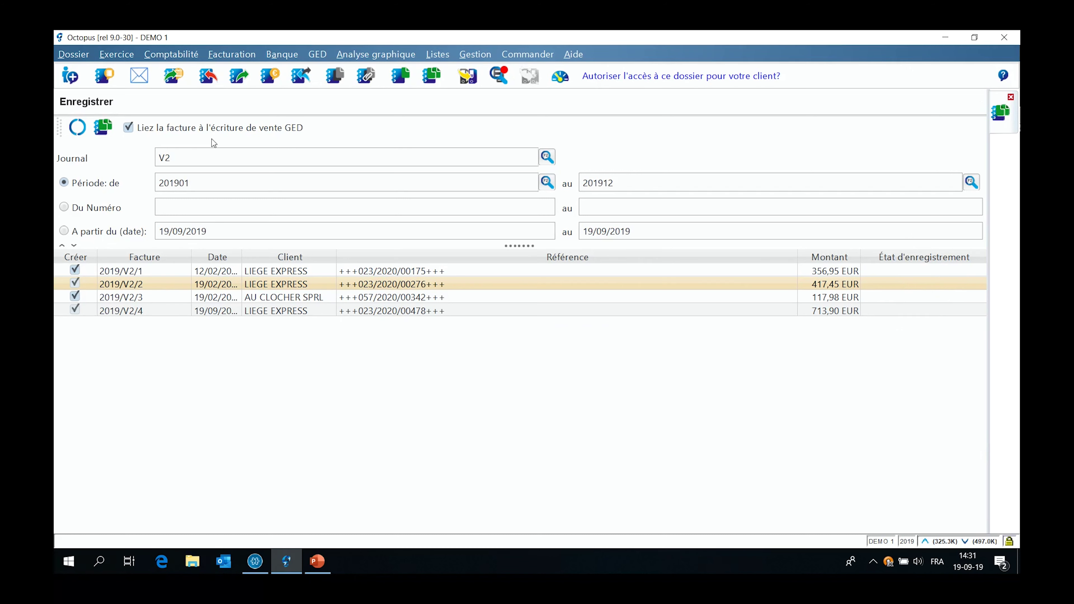
left_click(103, 128)
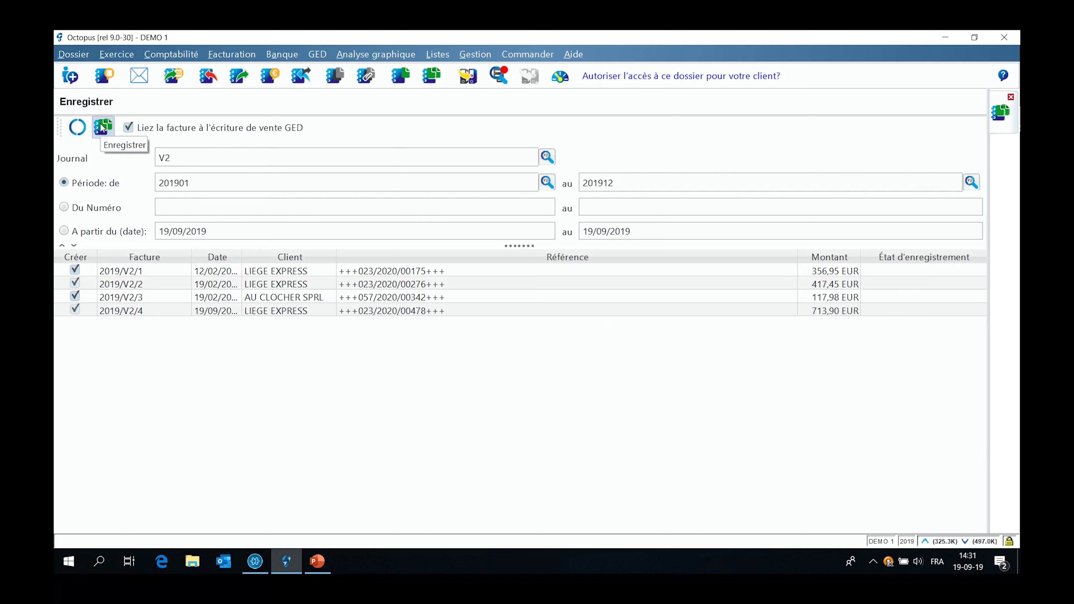
left_click(103, 127)
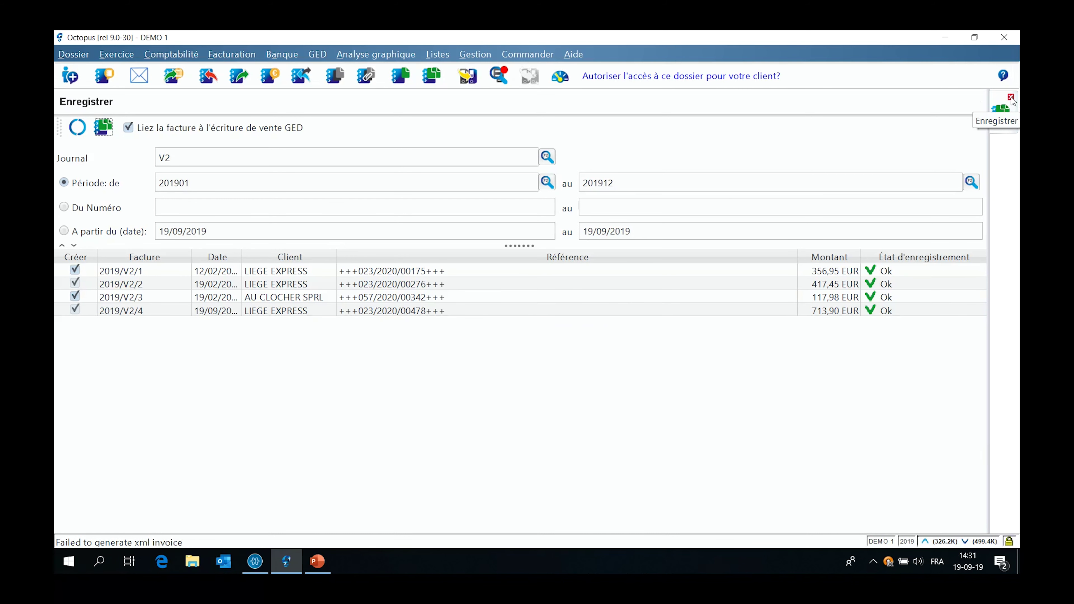
Step: Close invoice registration, open the purchase and sales journal list, and select the 2019 journal V2
left_click(1011, 97)
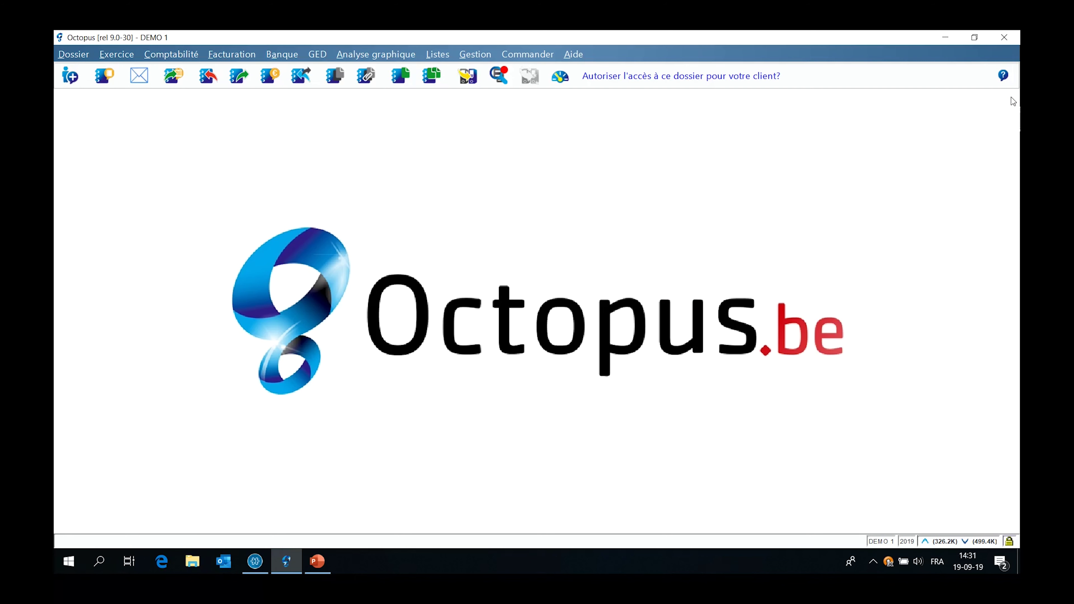
left_click(439, 55)
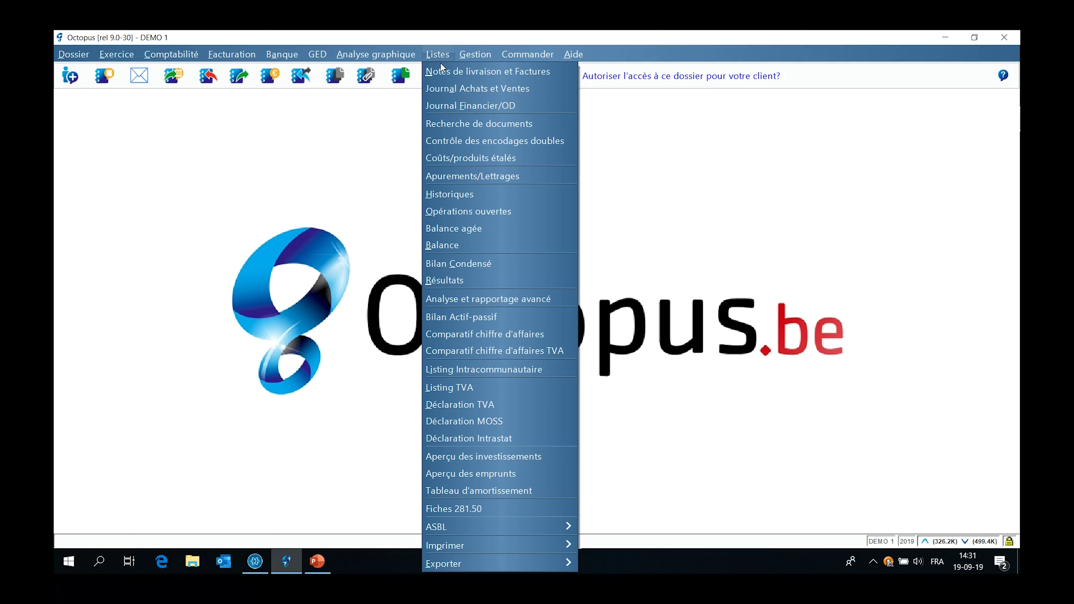
left_click(449, 90)
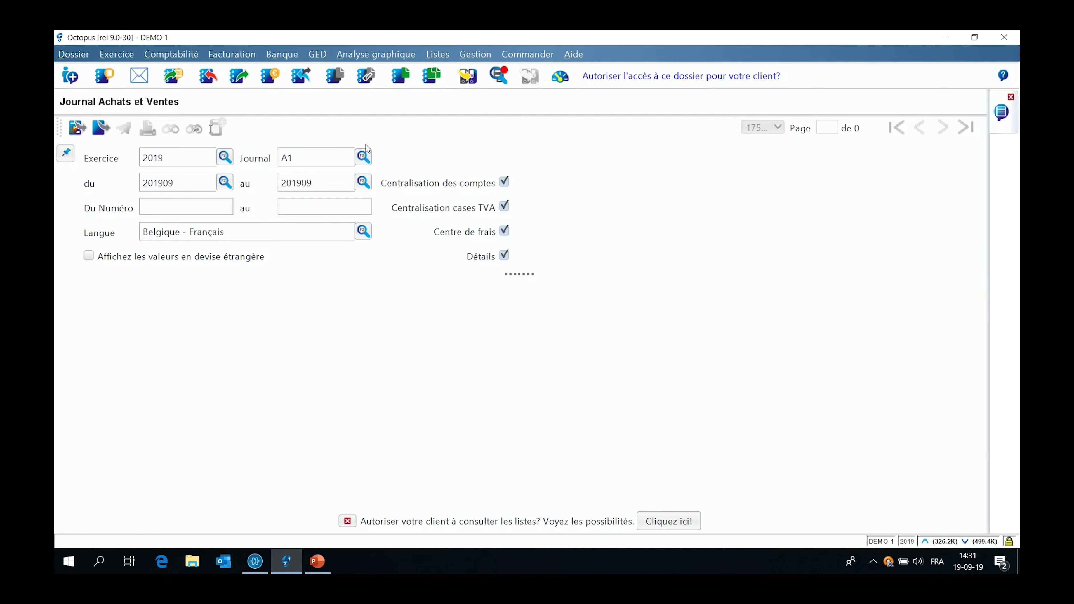
left_click(363, 156)
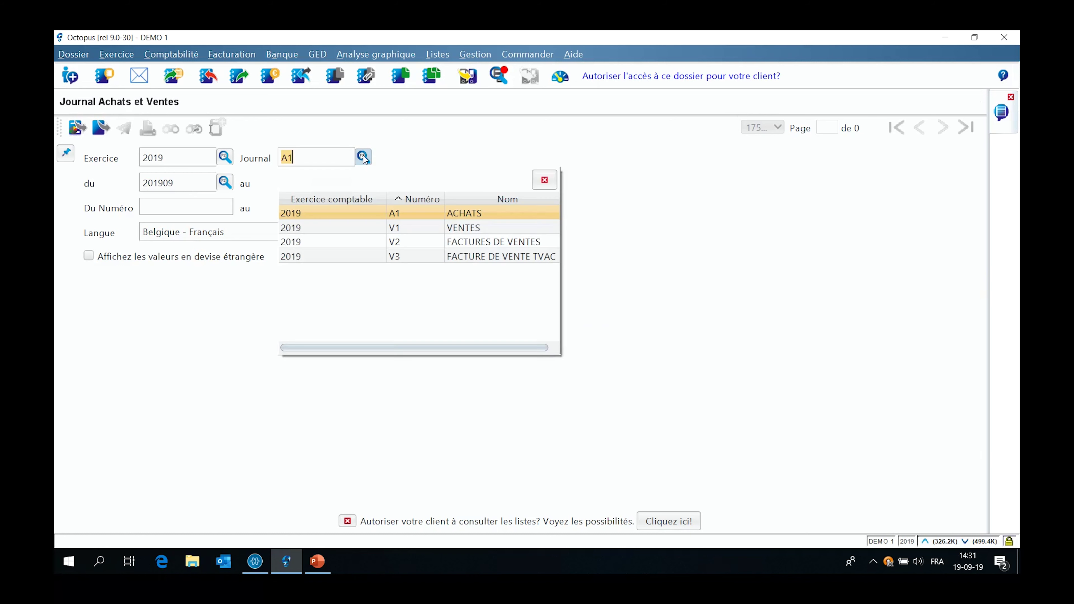
double_click(339, 241)
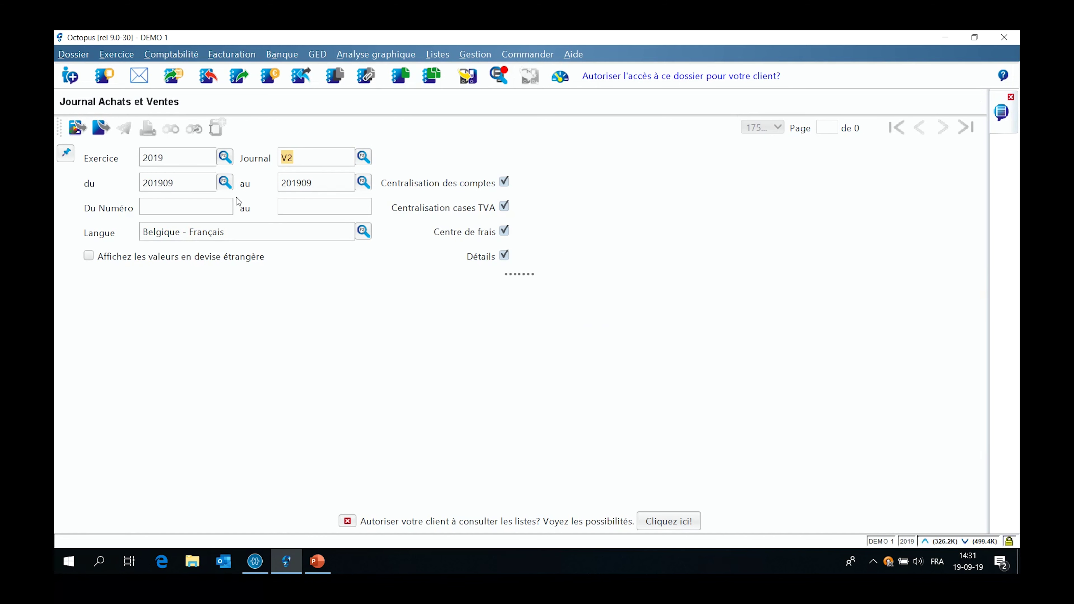
Step: Generate the V2 journal report for periods 201901 to 201910
left_click(225, 182)
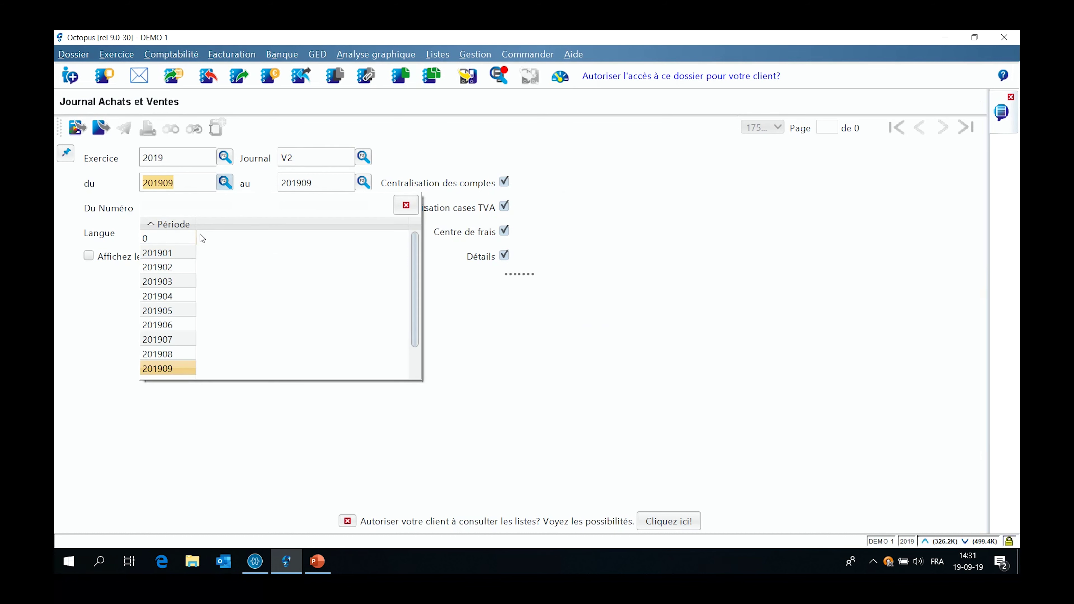
double_click(199, 251)
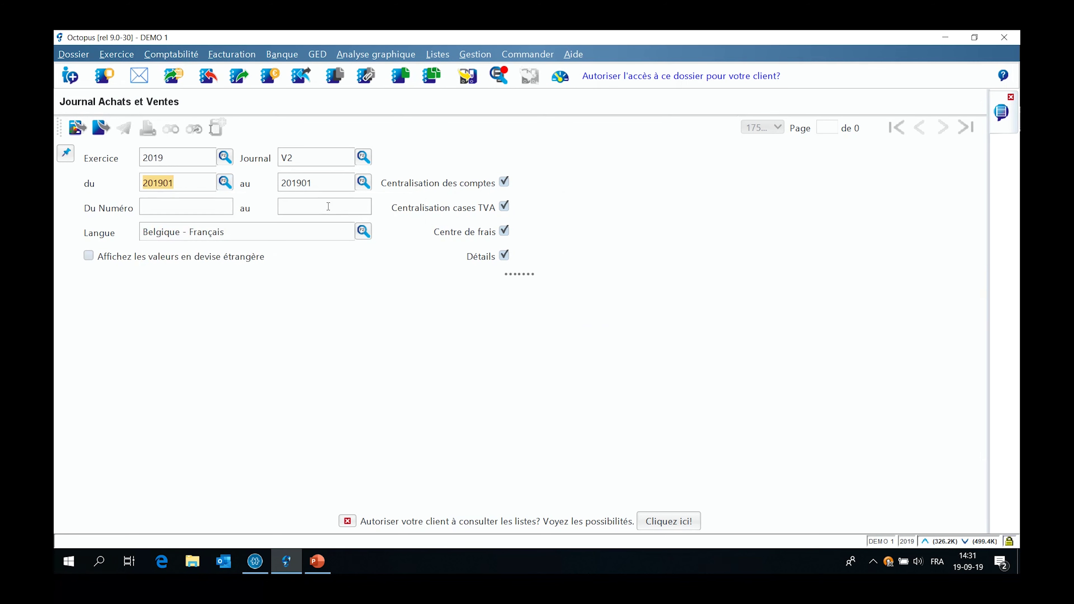
left_click(364, 182)
double_click(321, 369)
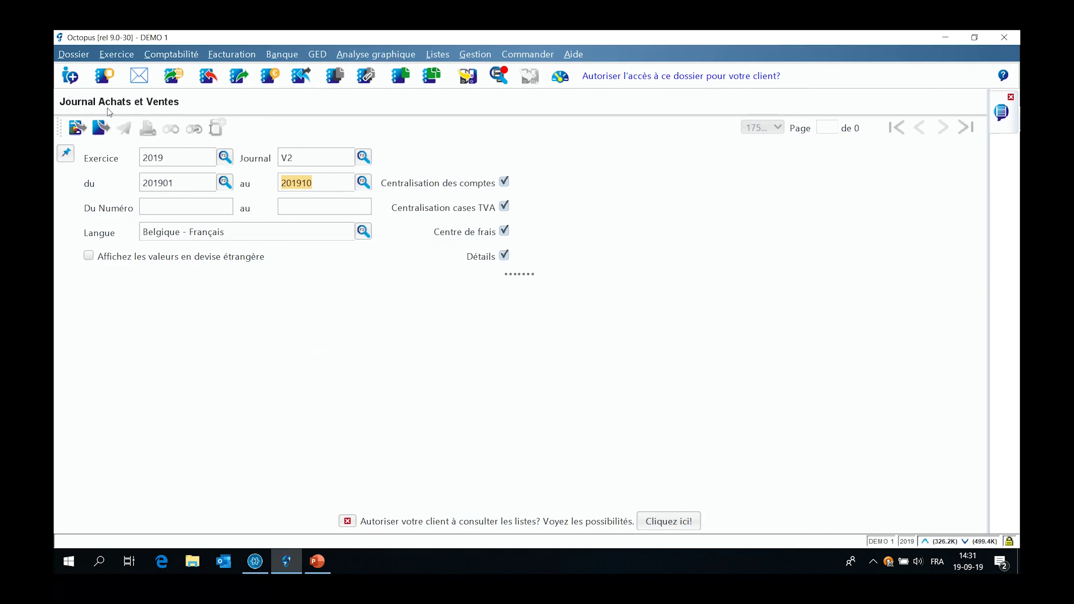
left_click(80, 128)
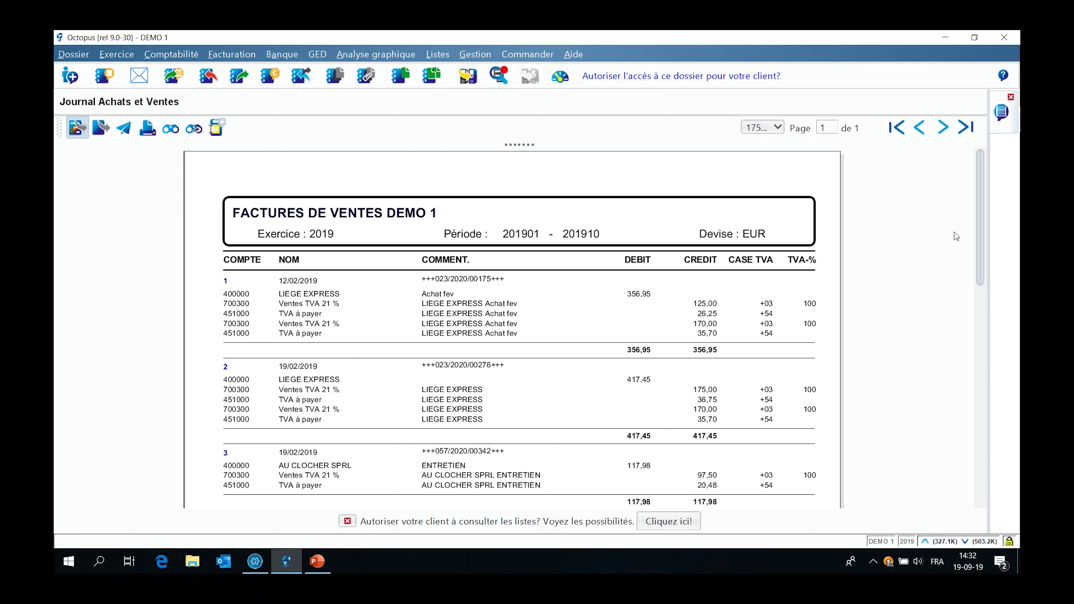
Step: Display the document linked to sales entry 4, dated 19/09/2019, from the V2 journal report
left_click_drag(979, 228, 979, 304)
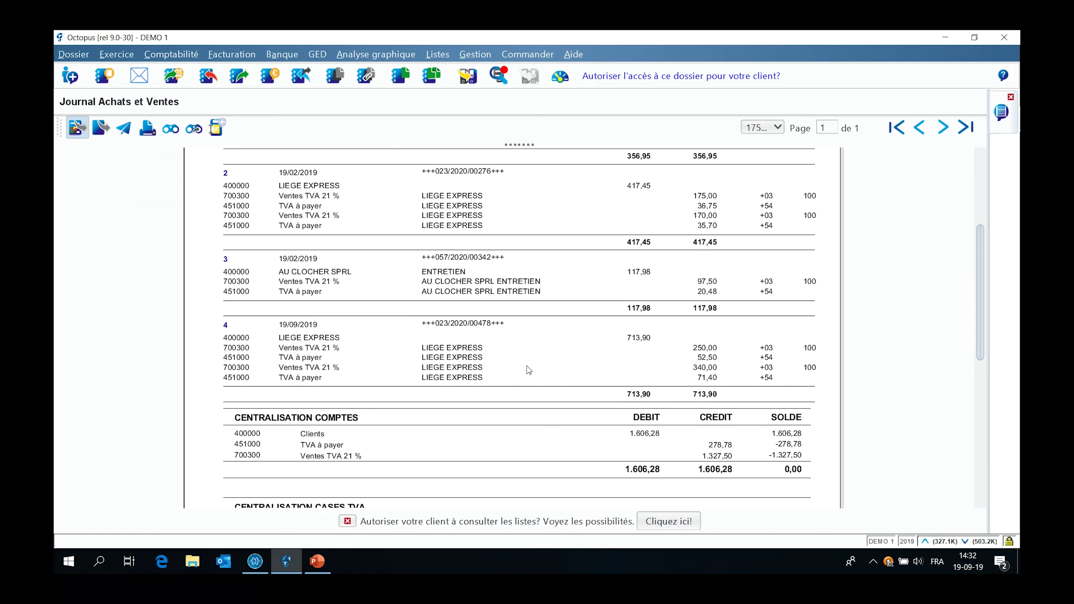
right_click(226, 327)
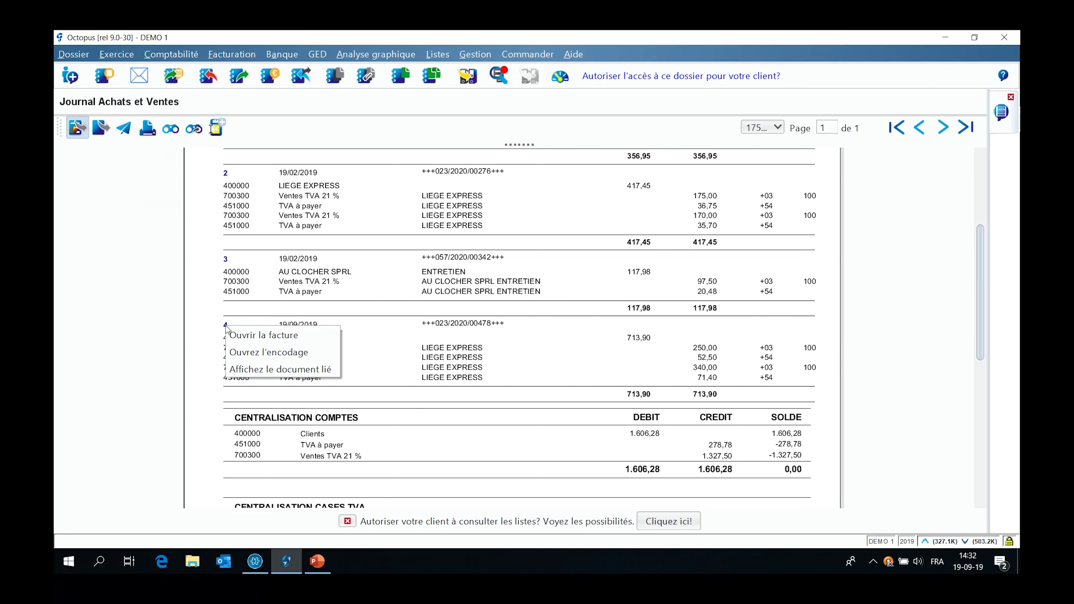
left_click(260, 368)
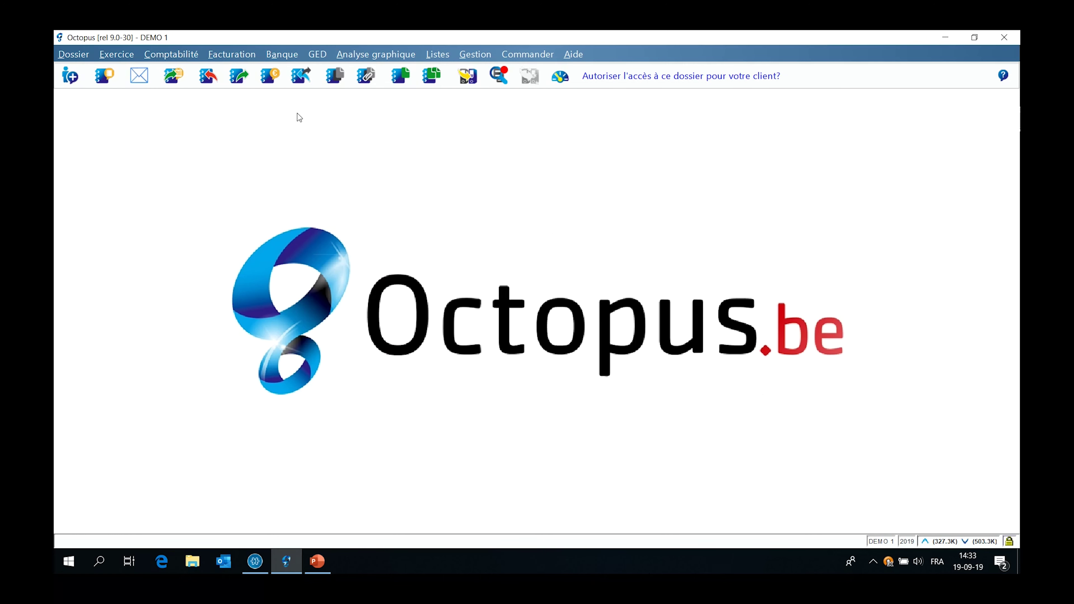
Step: Open the payments worklist and display the document linked to open purchase 2019/A1/11 from Boter de Vis
left_click(286, 58)
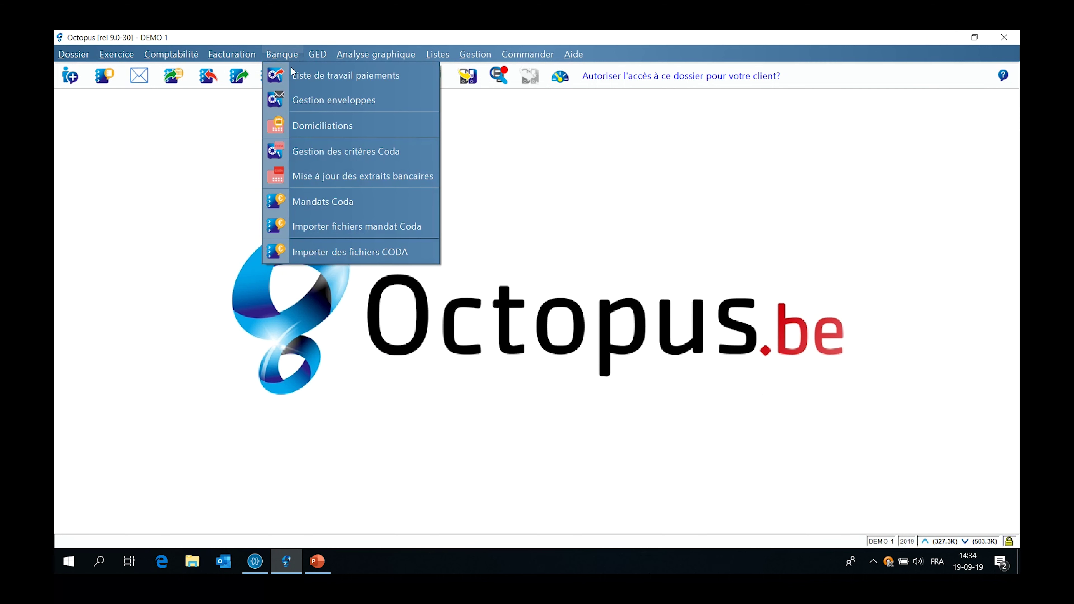
left_click(306, 77)
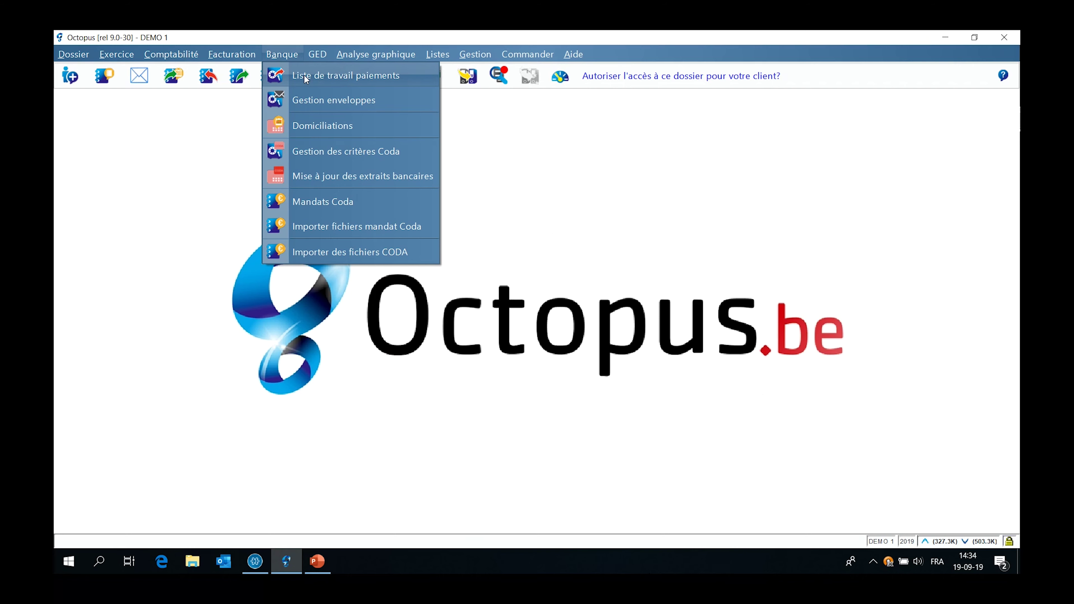
left_click(303, 75)
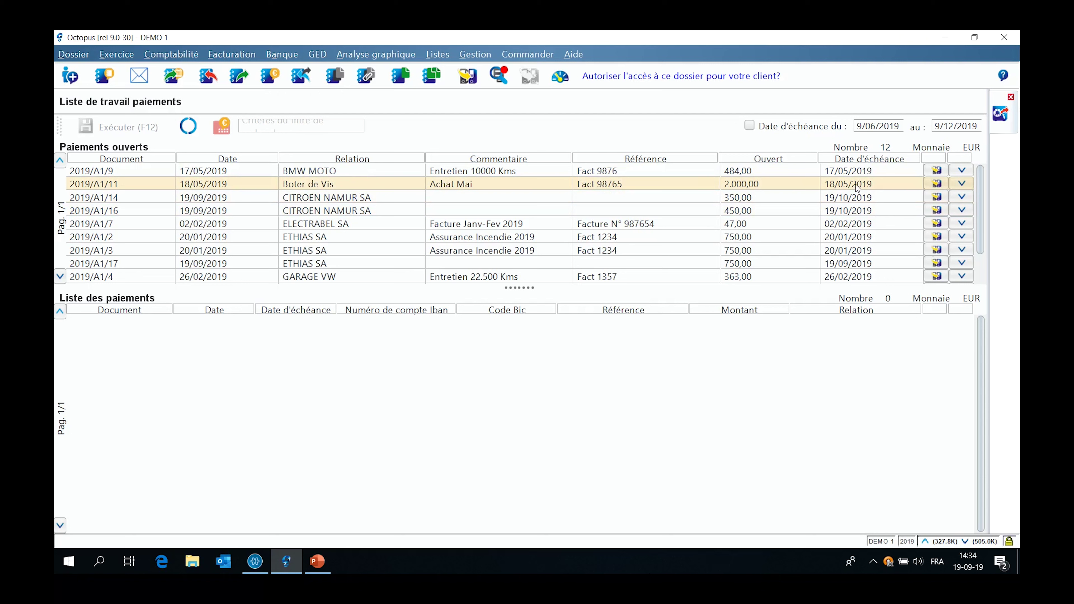
left_click(936, 187)
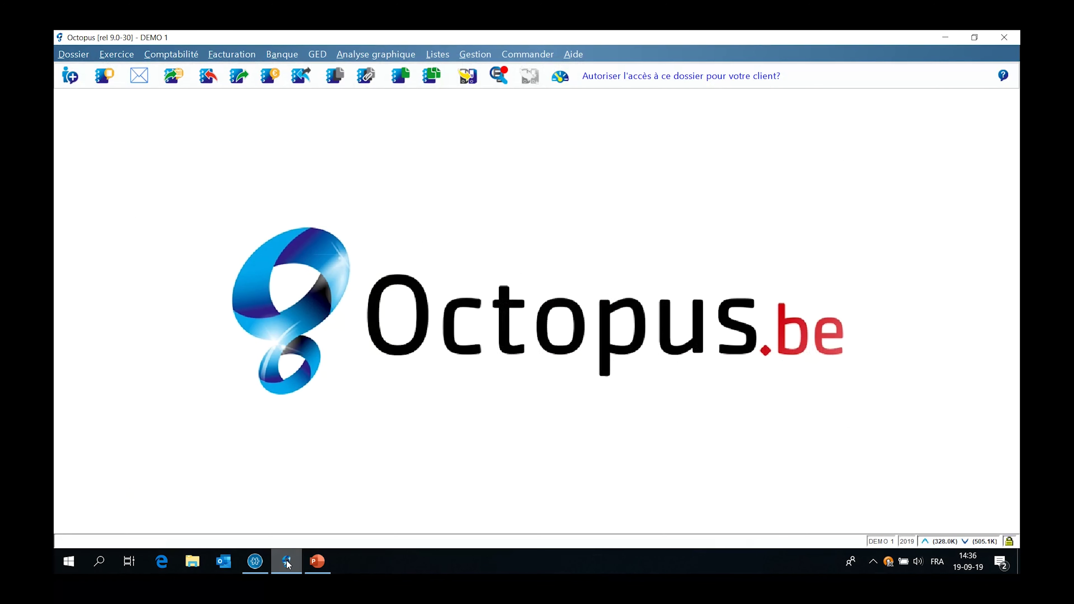
Step: Generate the 2019 supplier history from BIG MAT to VW Garage and examine the CITROEN NAMUR SA entries
left_click(436, 54)
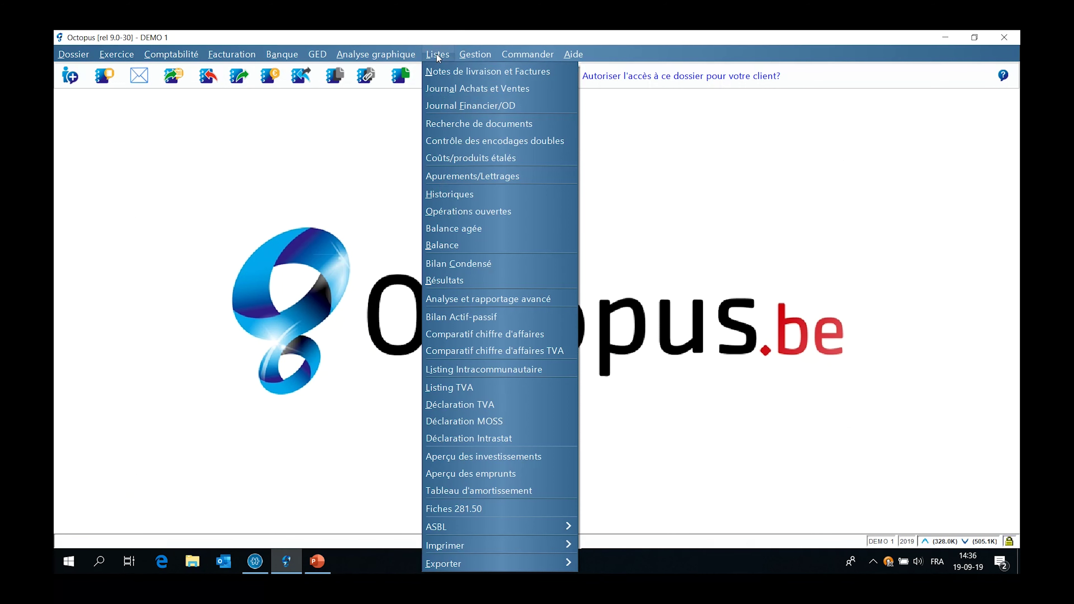
left_click(444, 194)
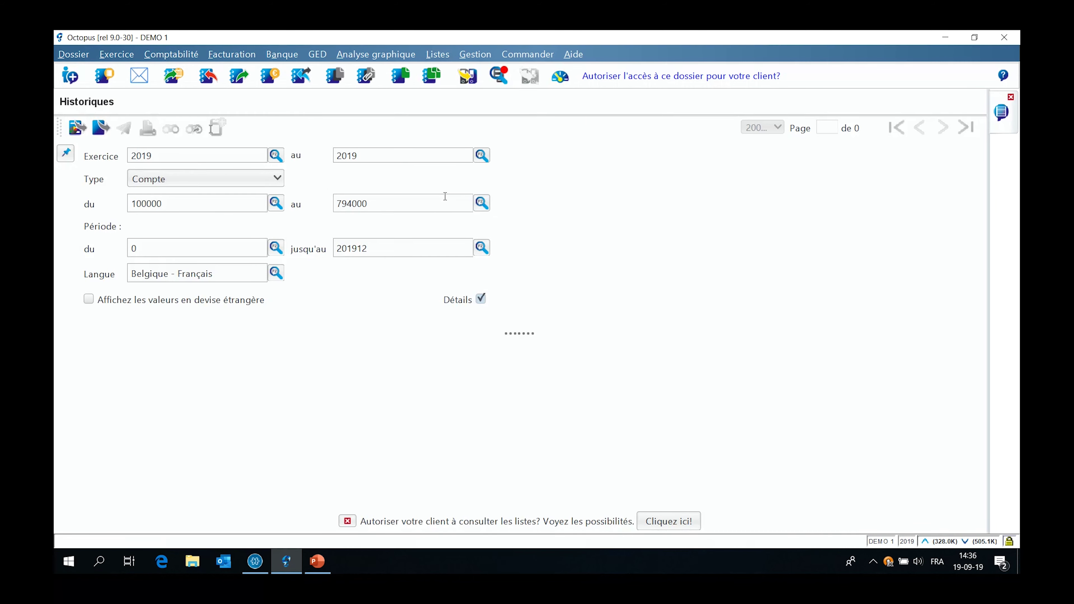
left_click(277, 177)
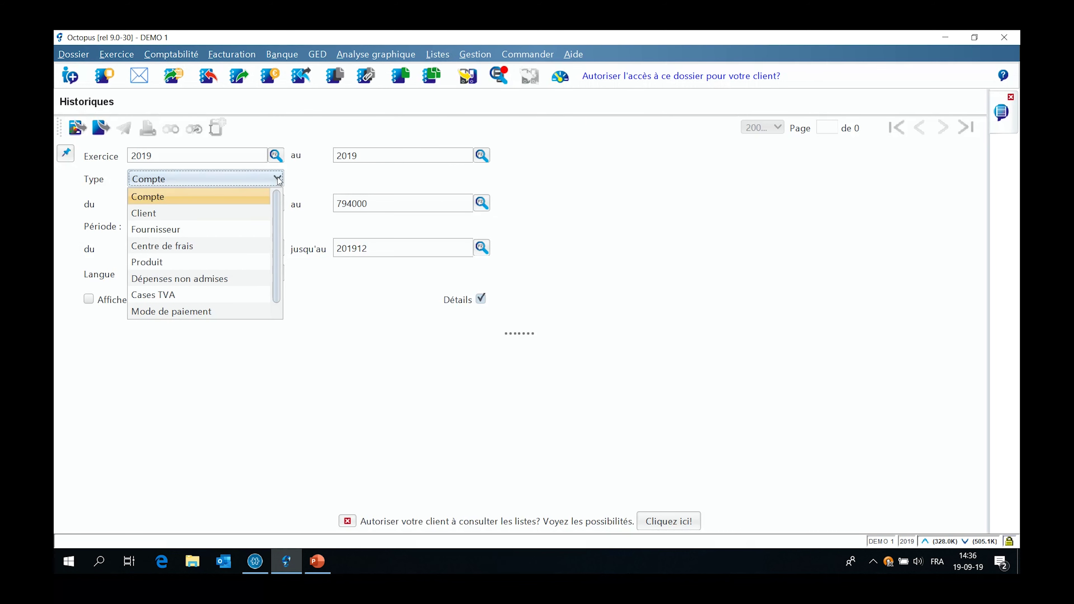
left_click(244, 230)
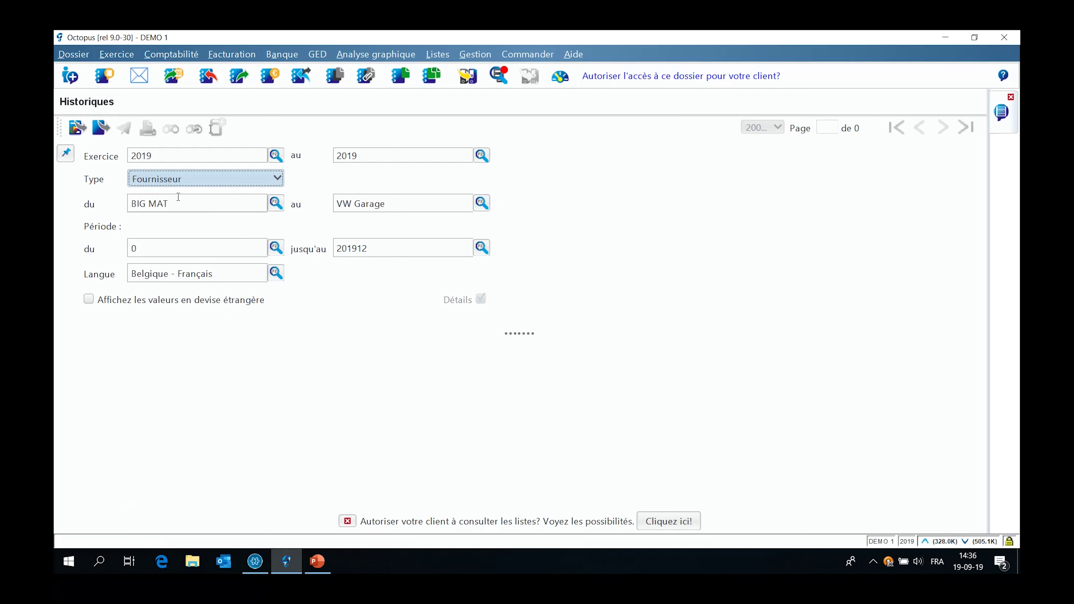
left_click(75, 125)
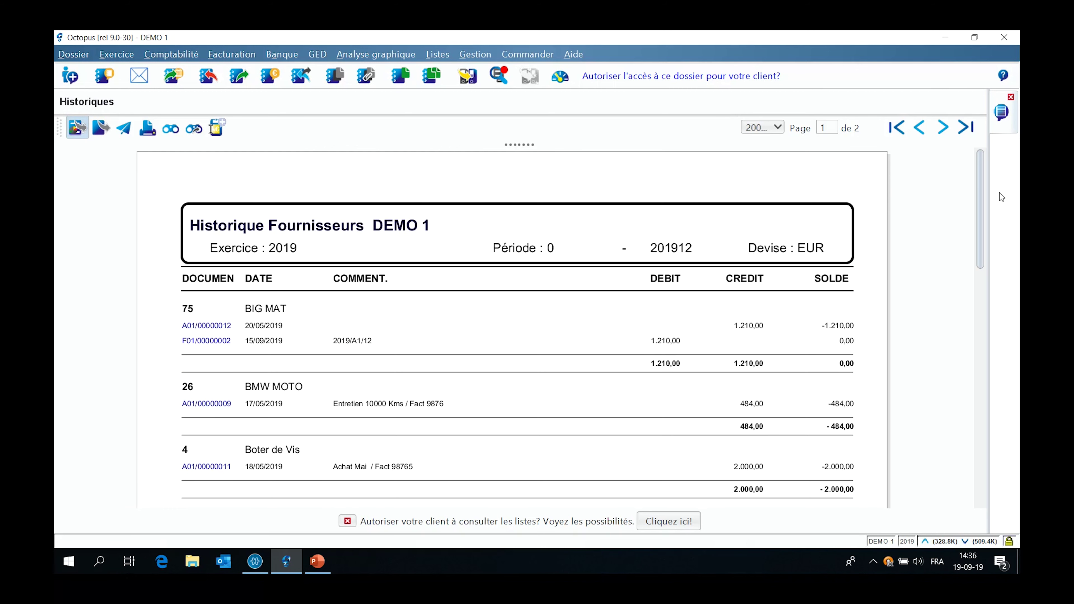
left_click_drag(980, 228, 980, 288)
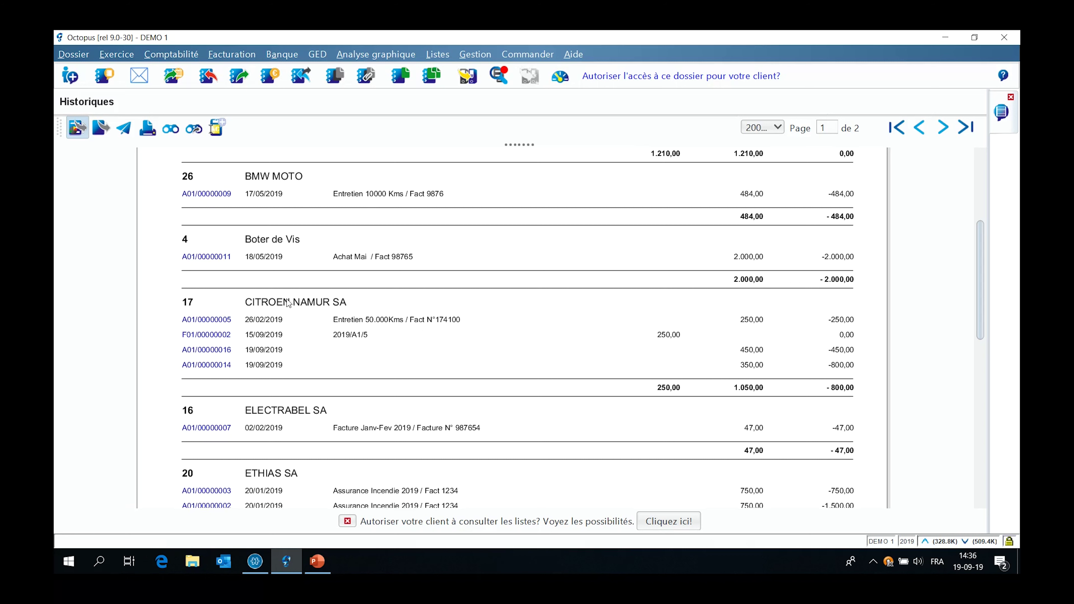
Step: Open CITROEN NAMUR SA's bank entry F01/00000002, view the linked 2019/A1/5 document, and close both without saving changes
left_click(217, 337)
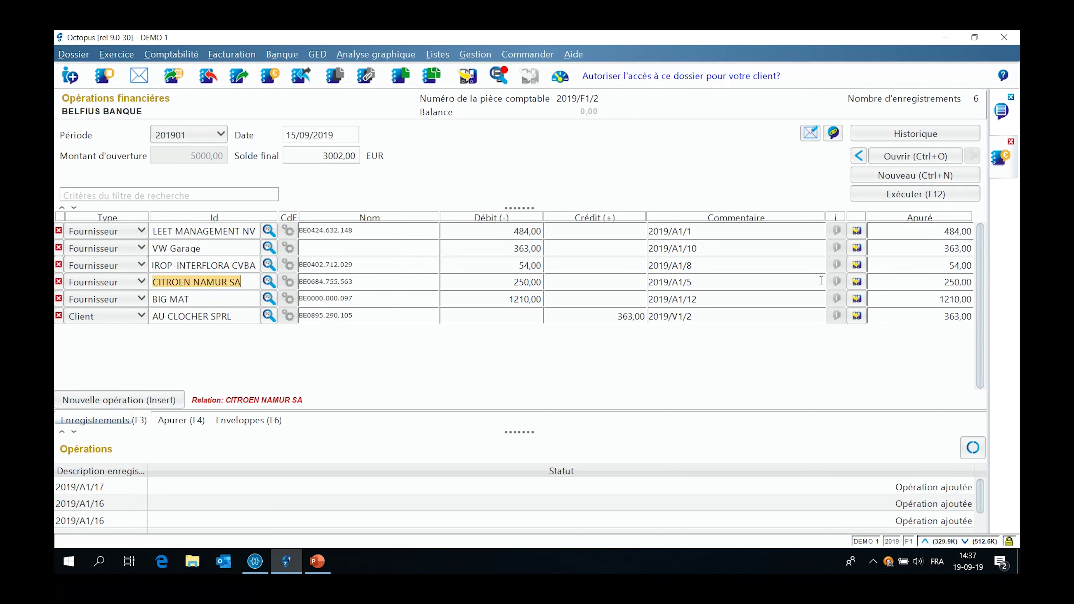
left_click(856, 281)
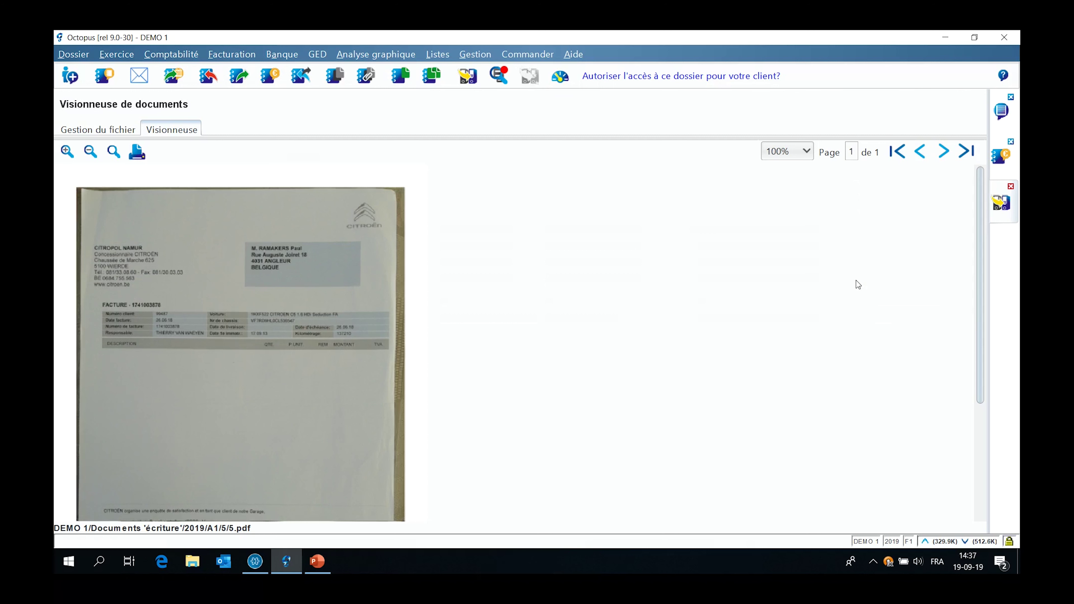
left_click(1011, 186)
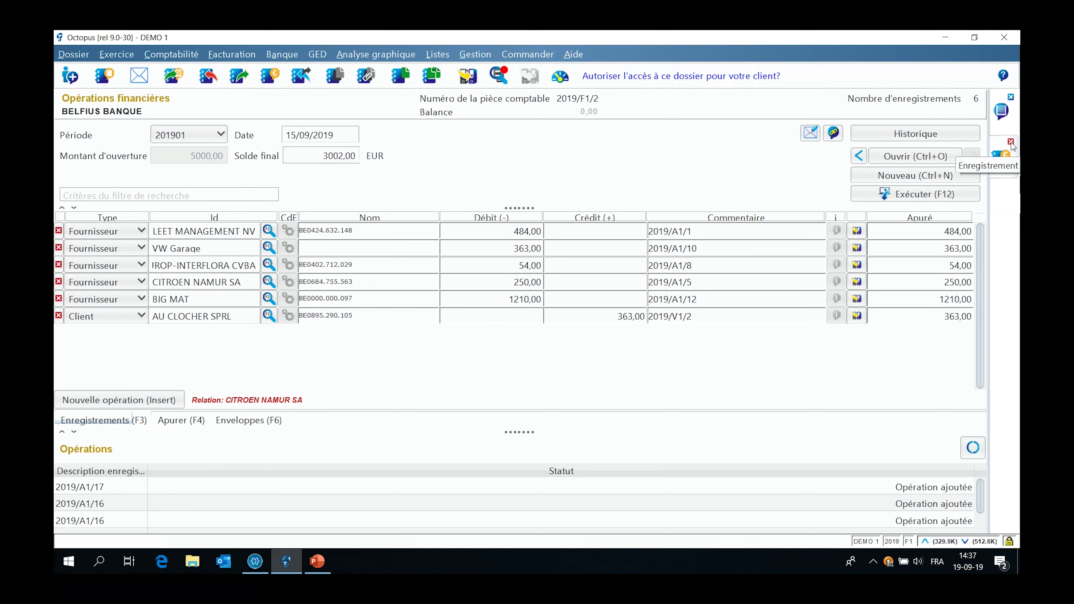
left_click(1011, 143)
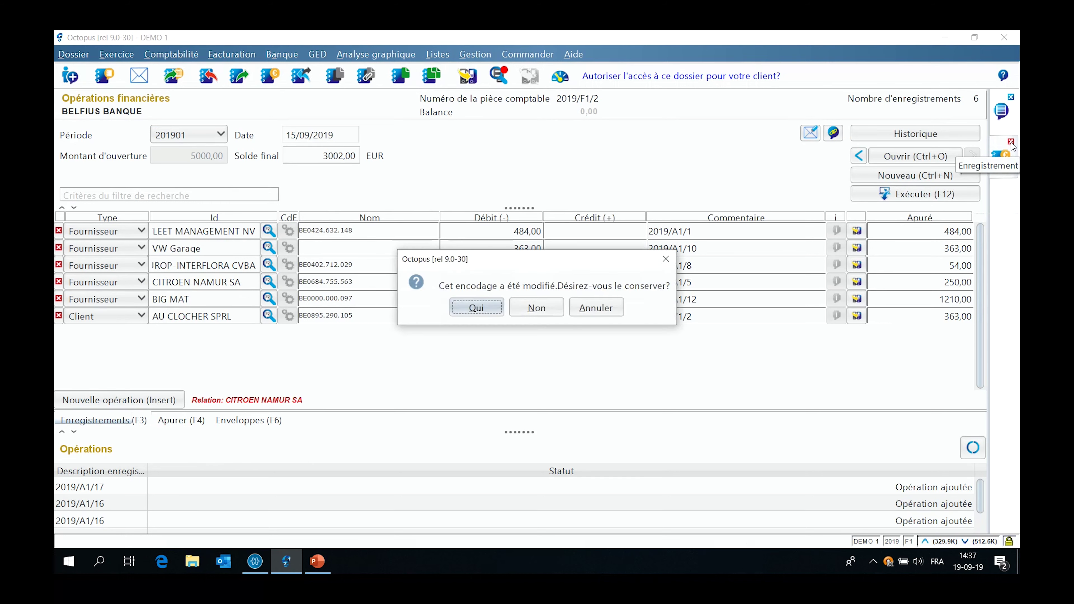
left_click(539, 308)
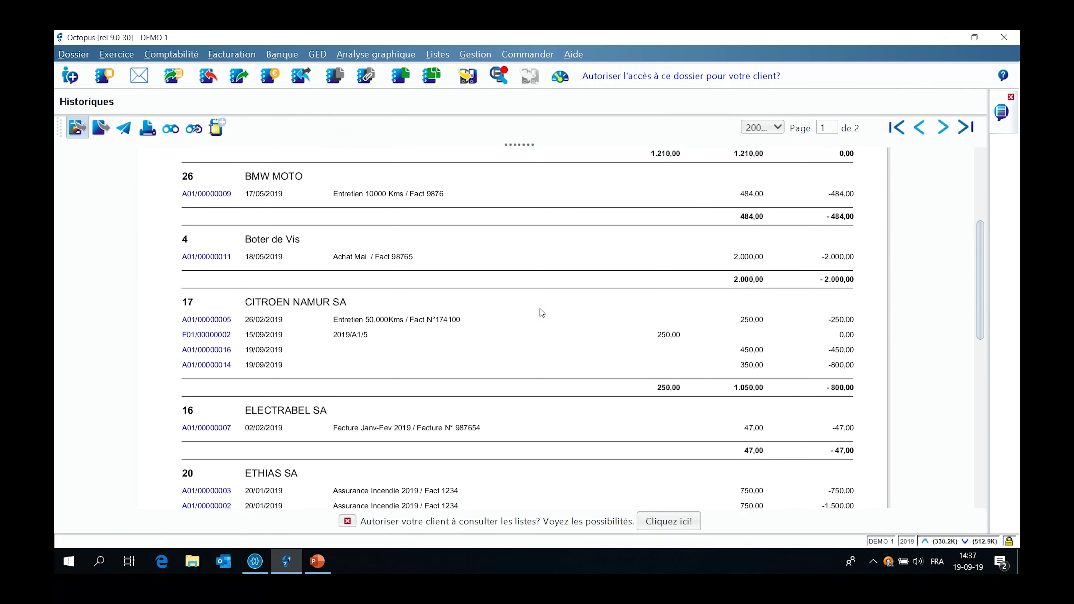
Step: Generate the financial journal F1 report for 2019, periods 201901 to 201910, with cost centres included
left_click(438, 54)
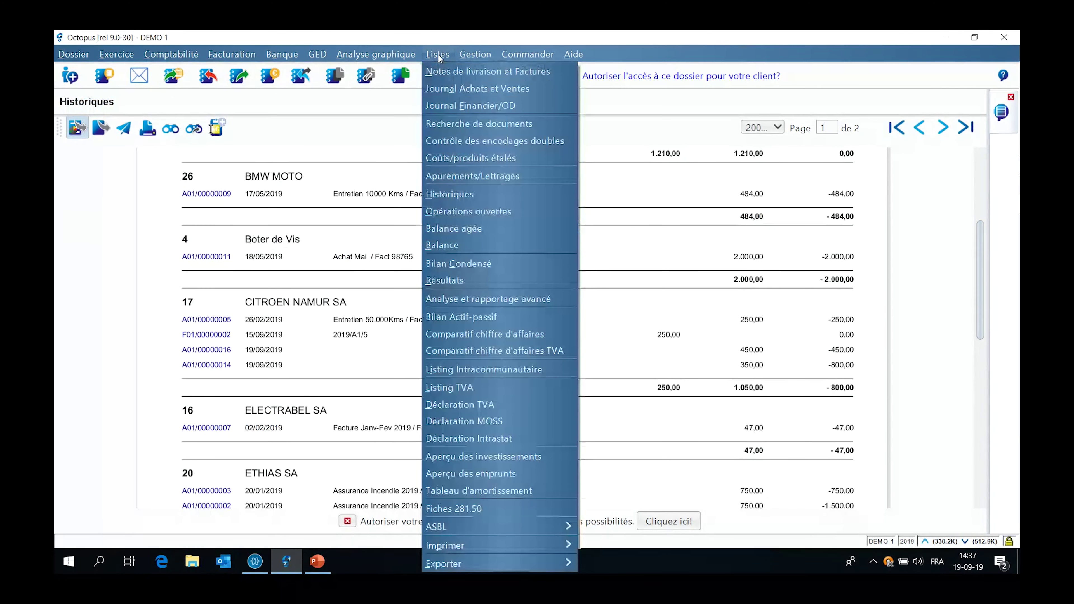
left_click(456, 105)
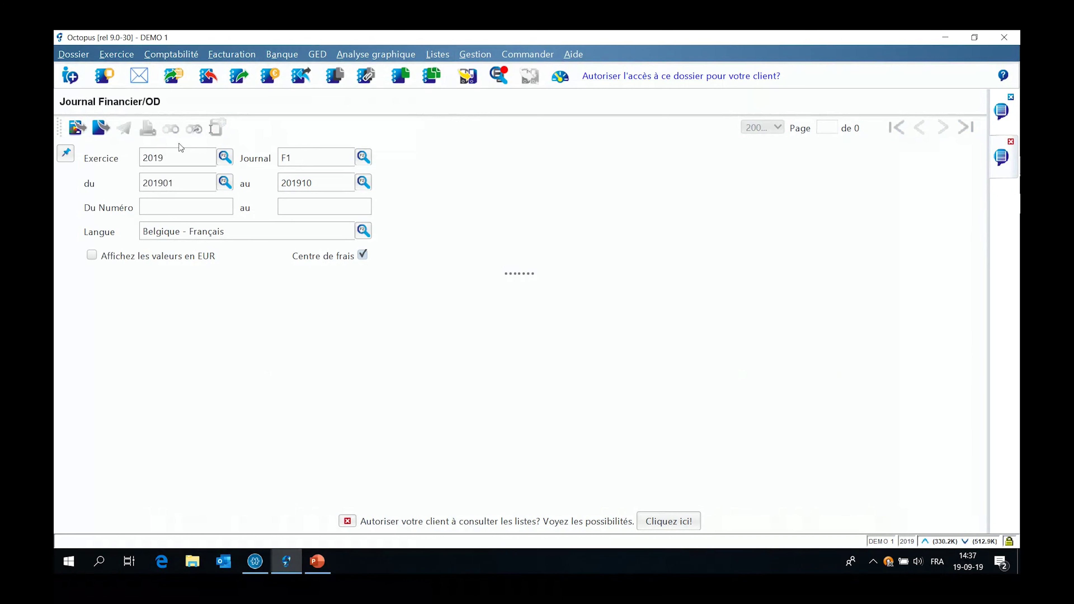
left_click(75, 132)
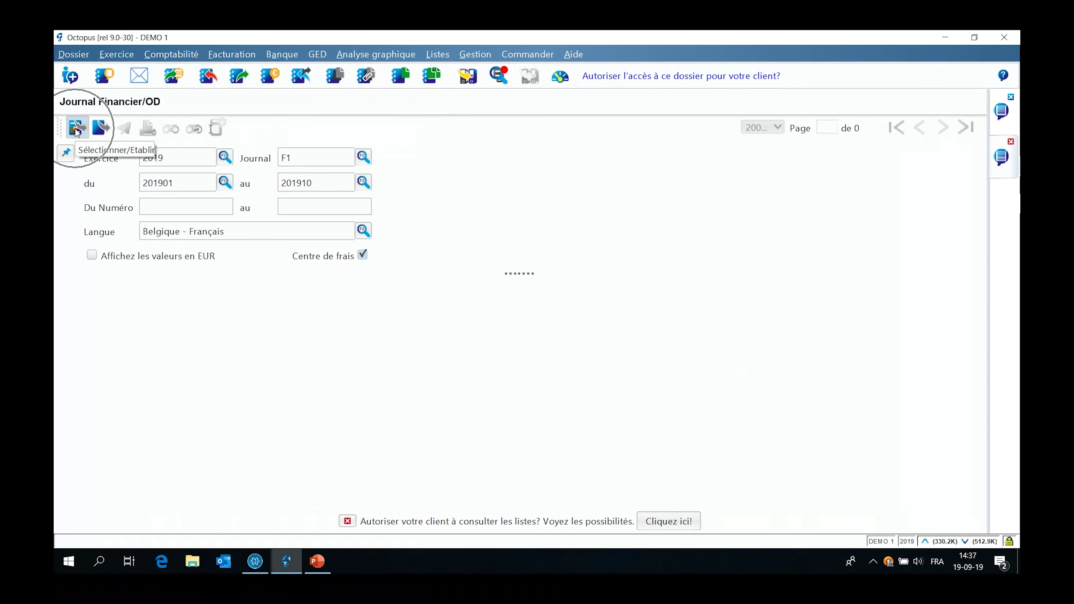